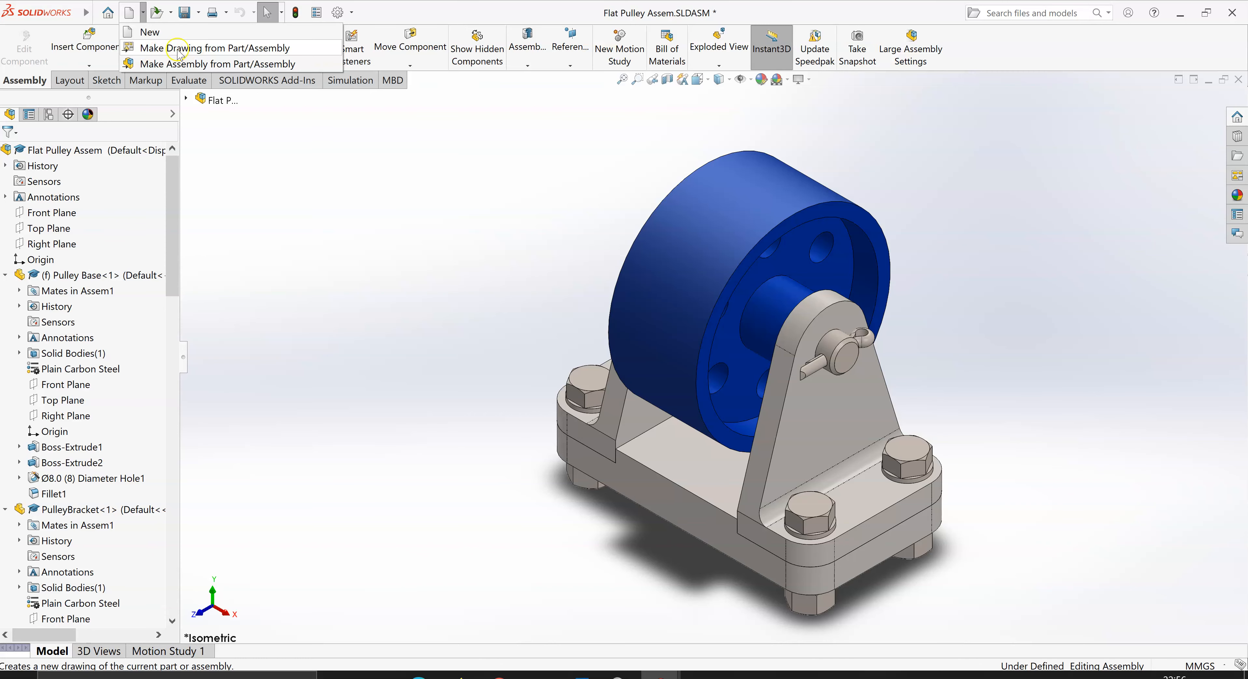
# - Create a drawing from the Flat Pulley Assem assembly on a standard A3 (ISO) sheet with the sheet format displayed
pyautogui.click(197, 48)
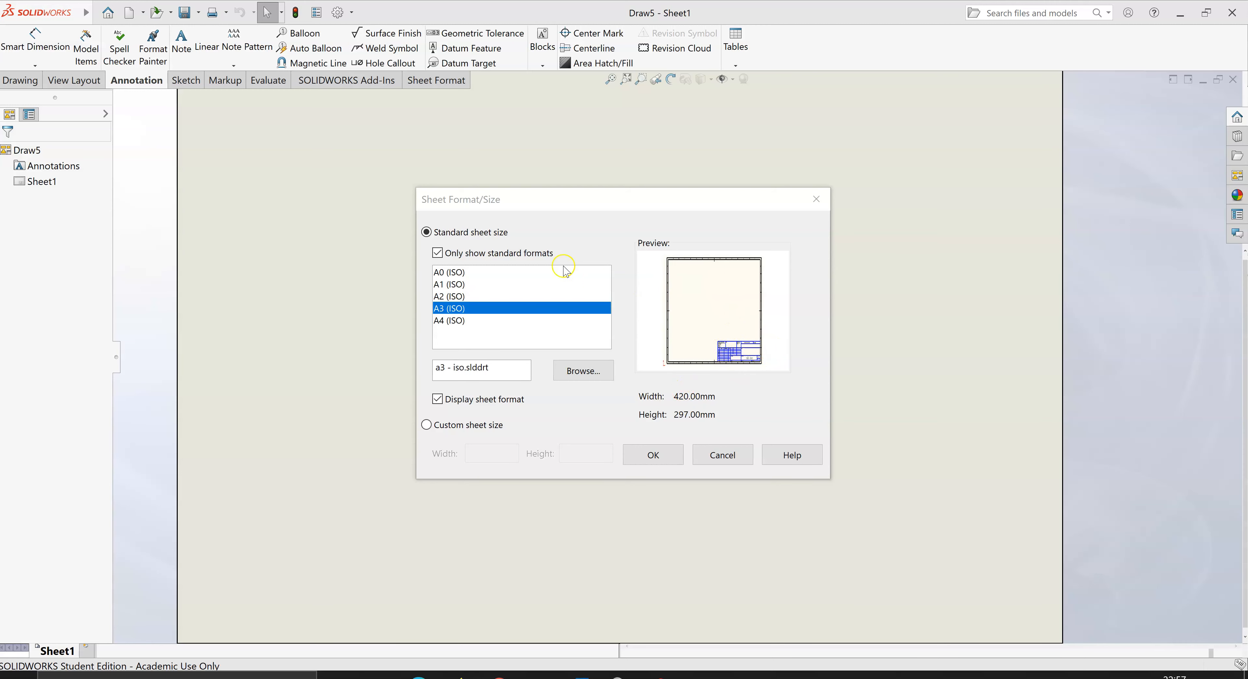
pyautogui.click(437, 253)
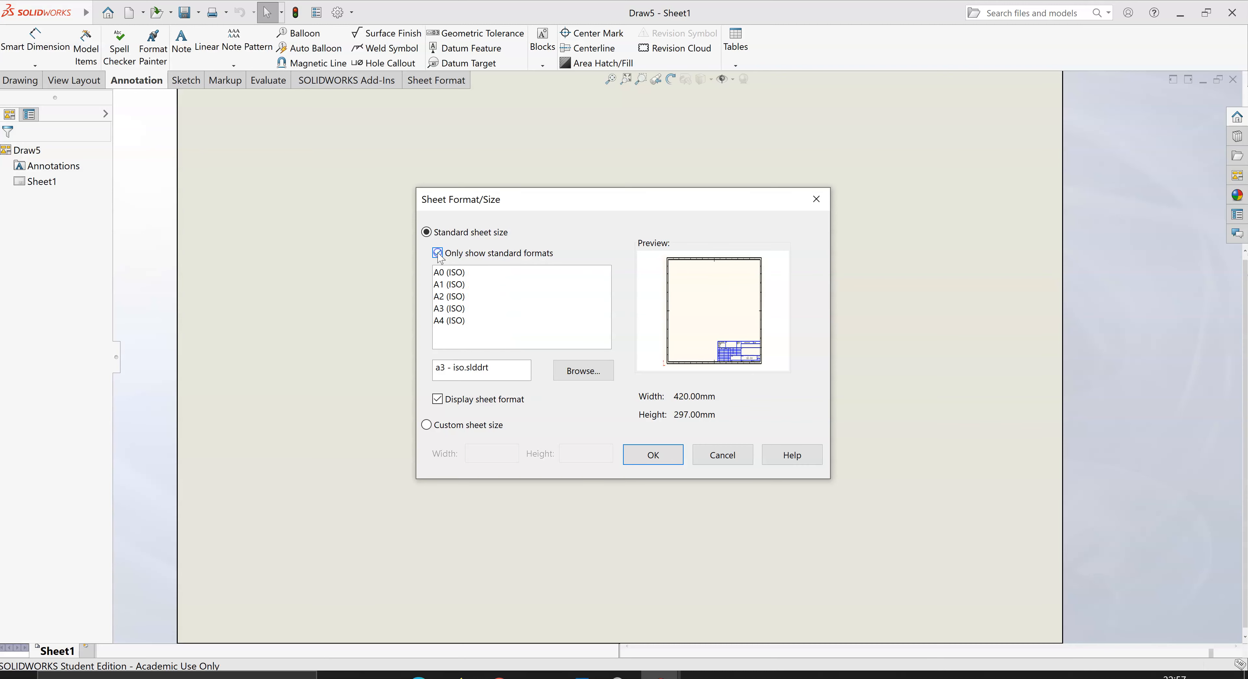
pyautogui.click(438, 310)
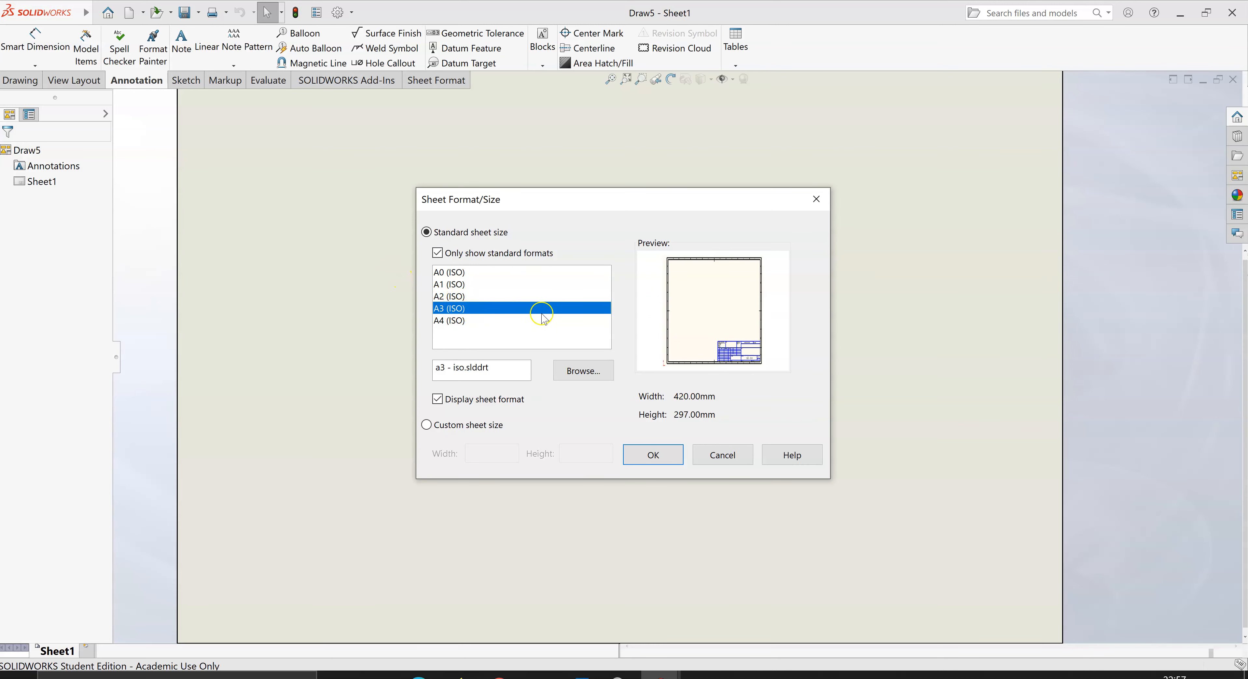
pyautogui.click(661, 456)
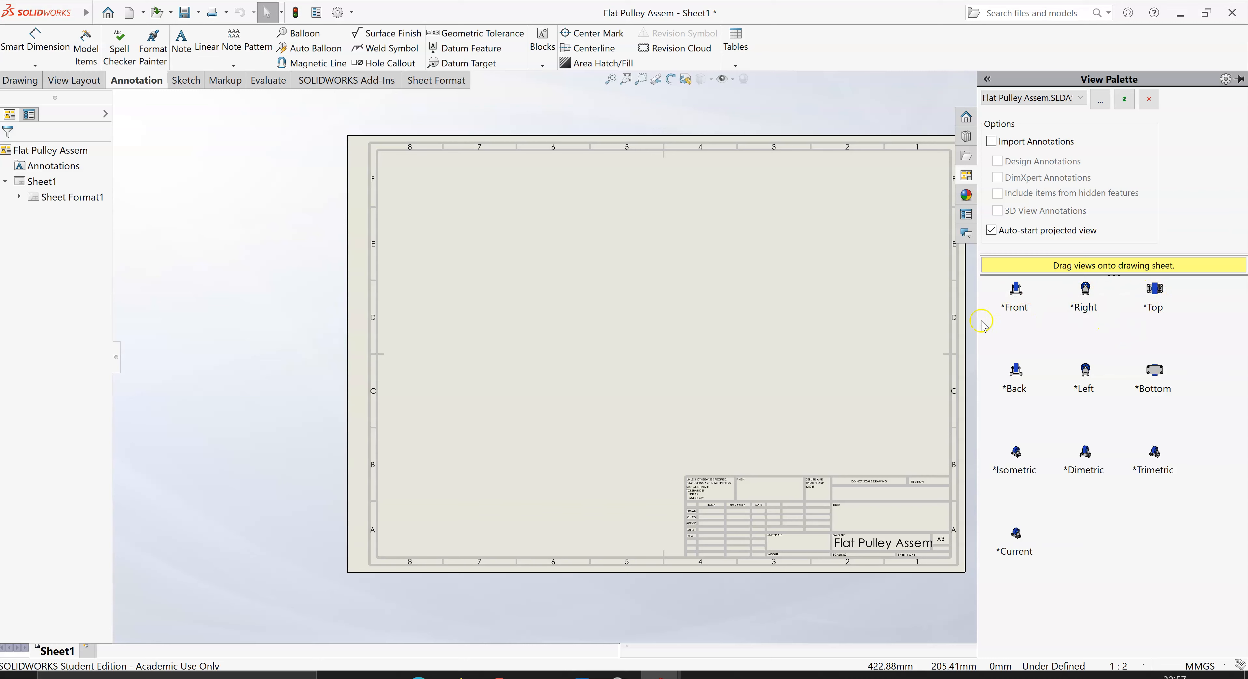
# - Set the projection type of Sheet1 to First angle in its sheet properties and apply the change
pyautogui.scroll(1, 719, 315)
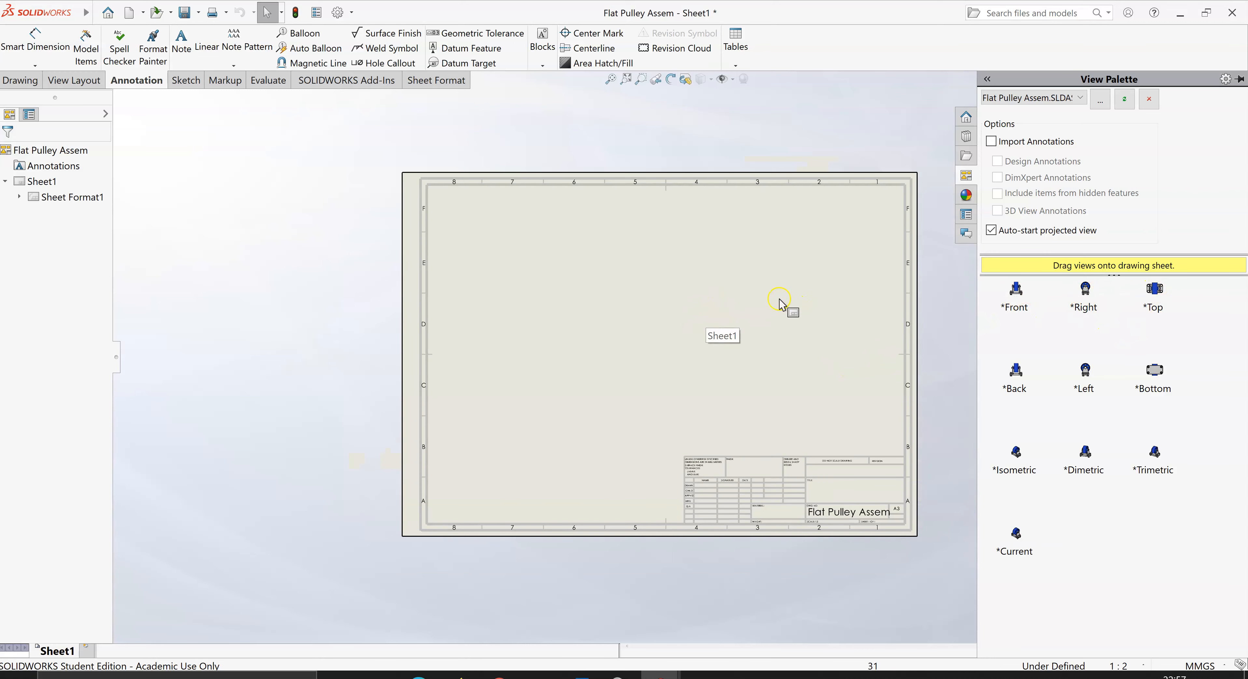
pyautogui.scroll(-1, 778, 303)
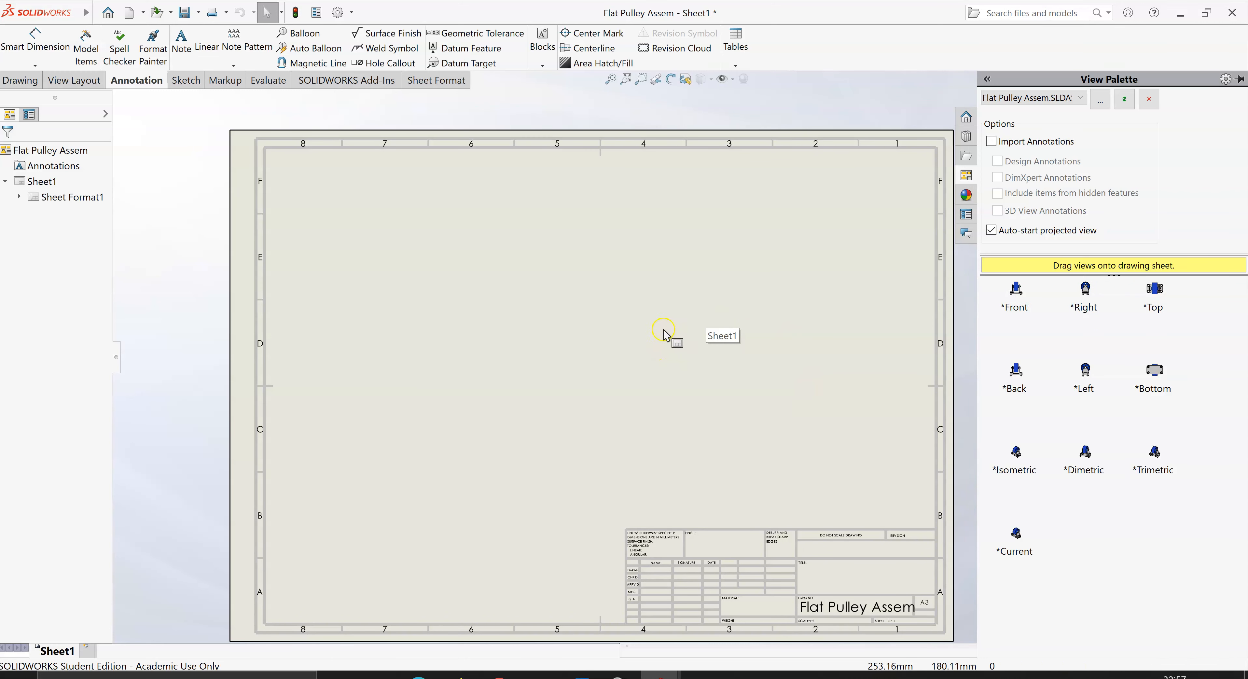
pyautogui.scroll(1, 666, 333)
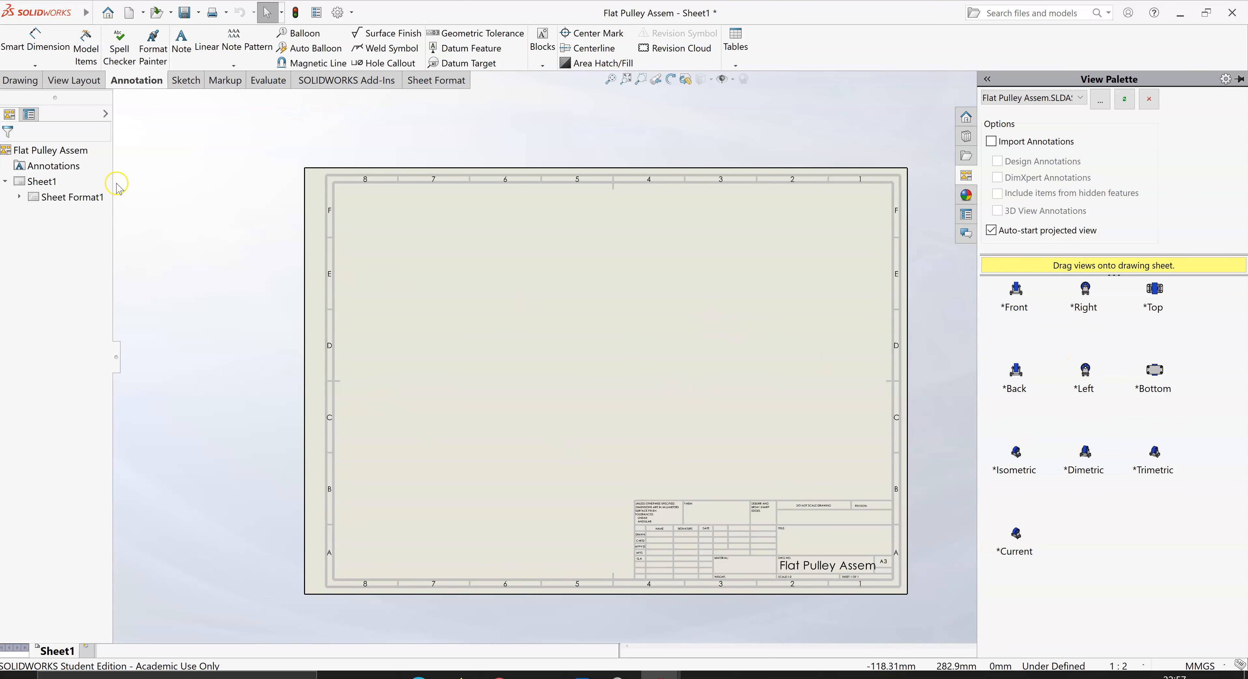
pyautogui.rightClick(37, 184)
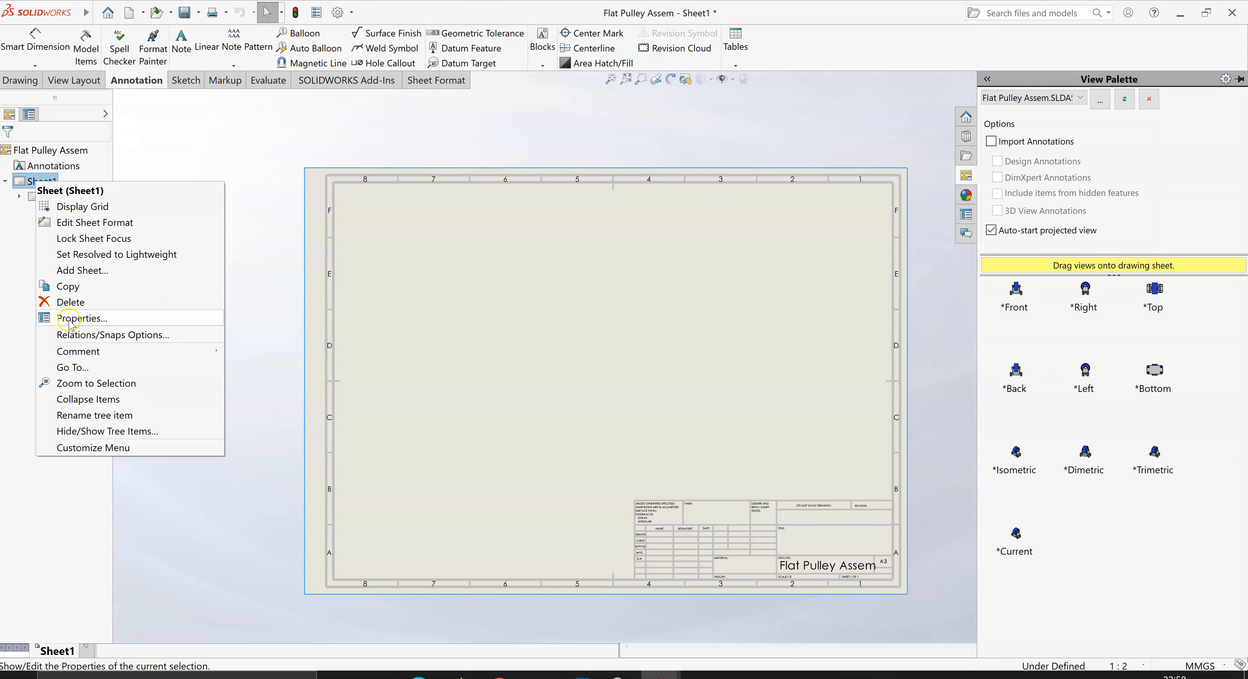
pyautogui.click(86, 321)
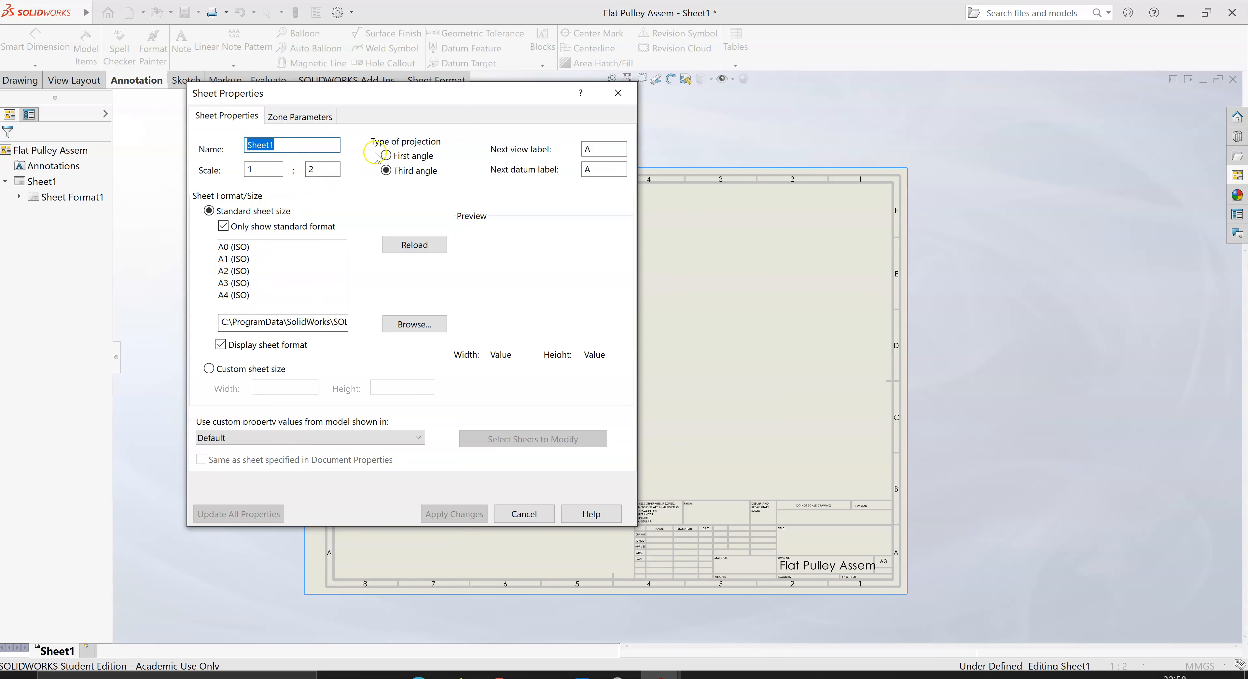
pyautogui.click(387, 171)
pyautogui.click(387, 156)
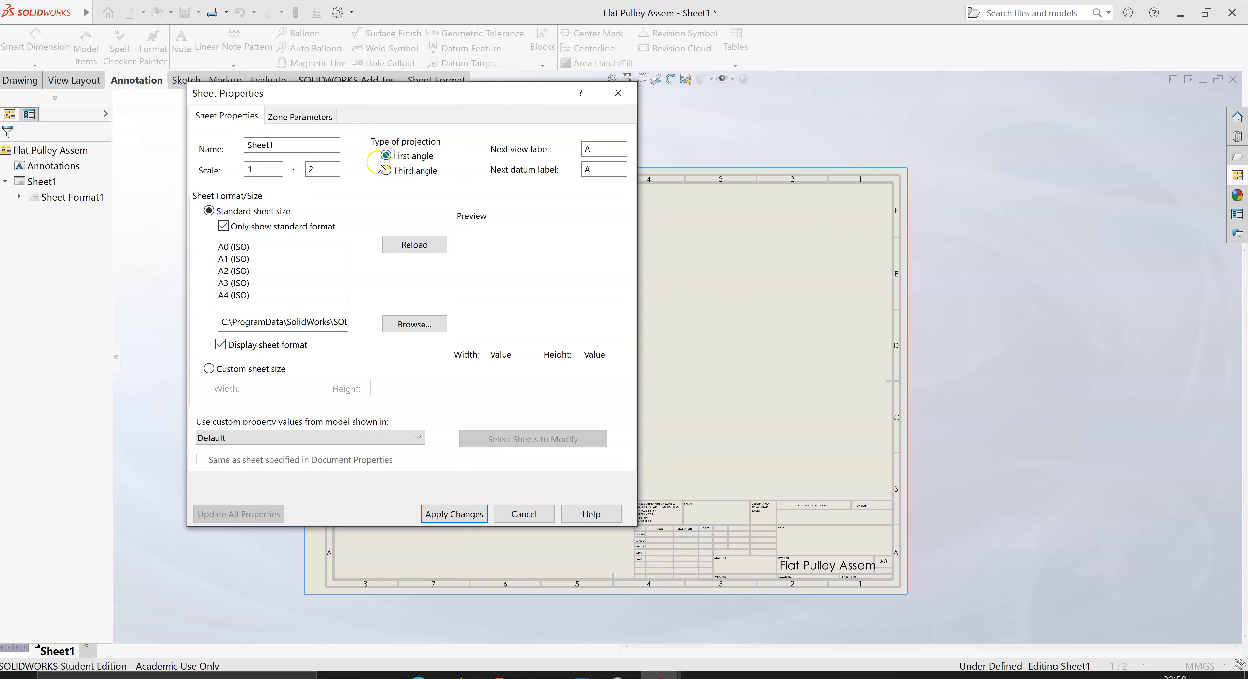
pyautogui.click(455, 514)
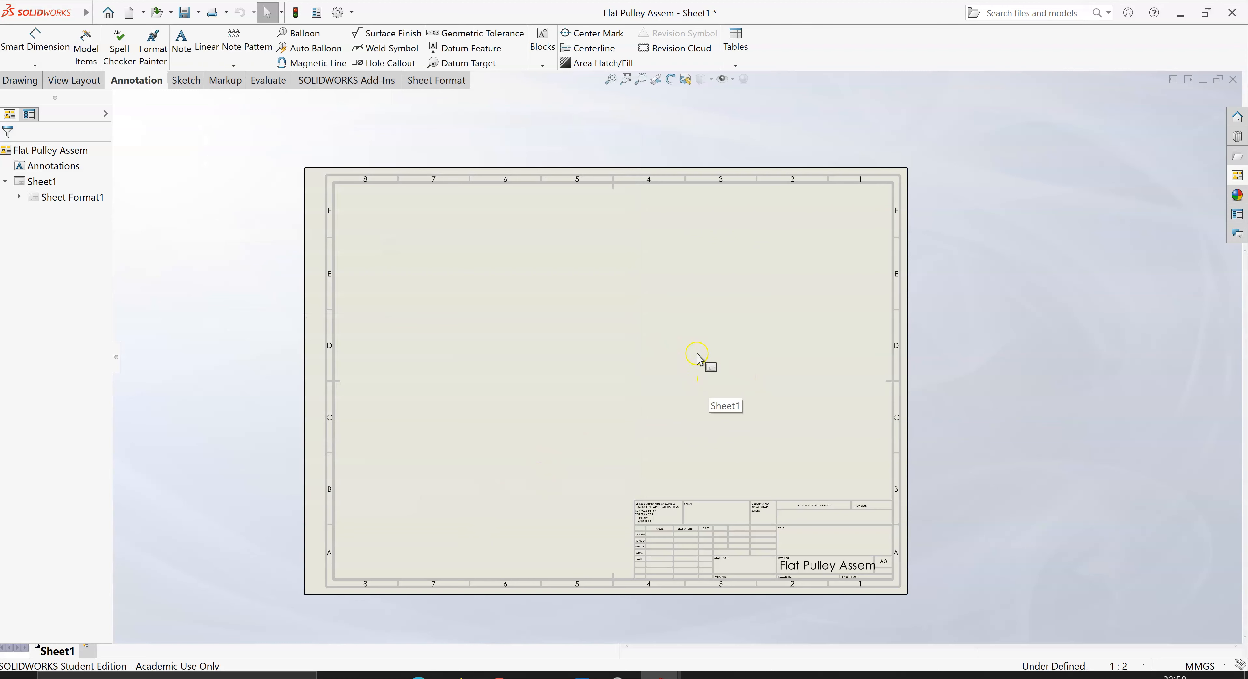
# - Insert a front model view of Flat Pulley Assem in the upper part of the sheet, near zones E5 and E6
pyautogui.scroll(-1, 572, 269)
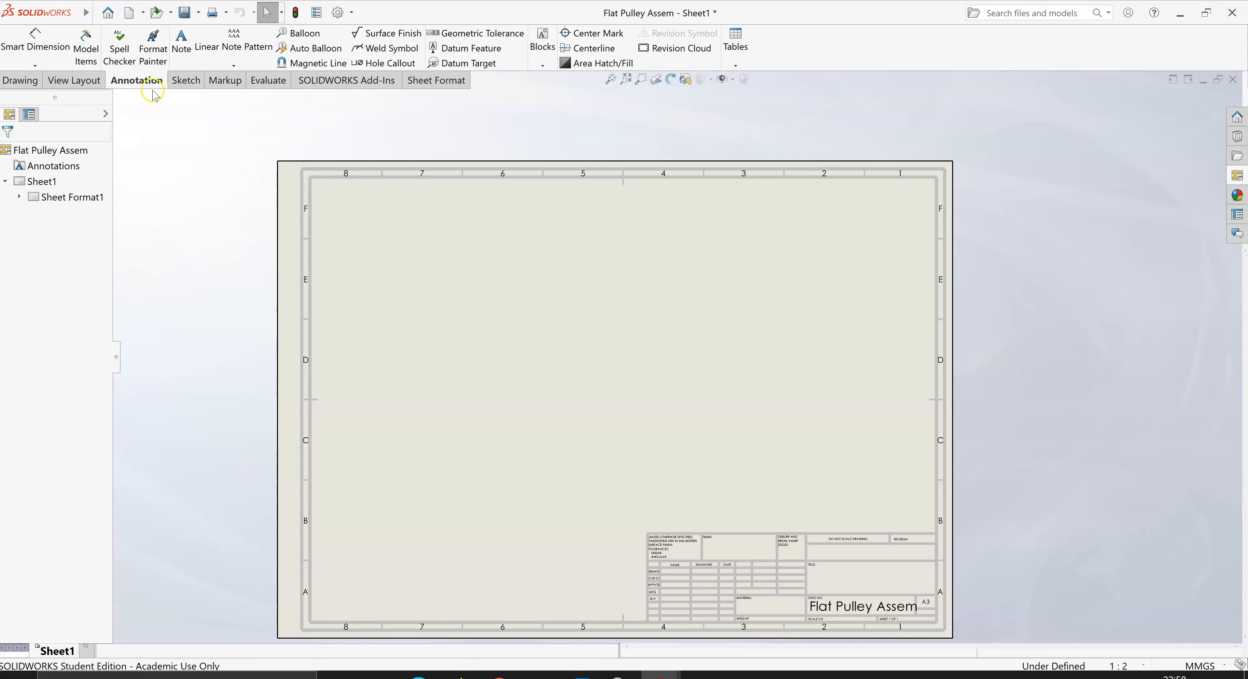
pyautogui.click(21, 80)
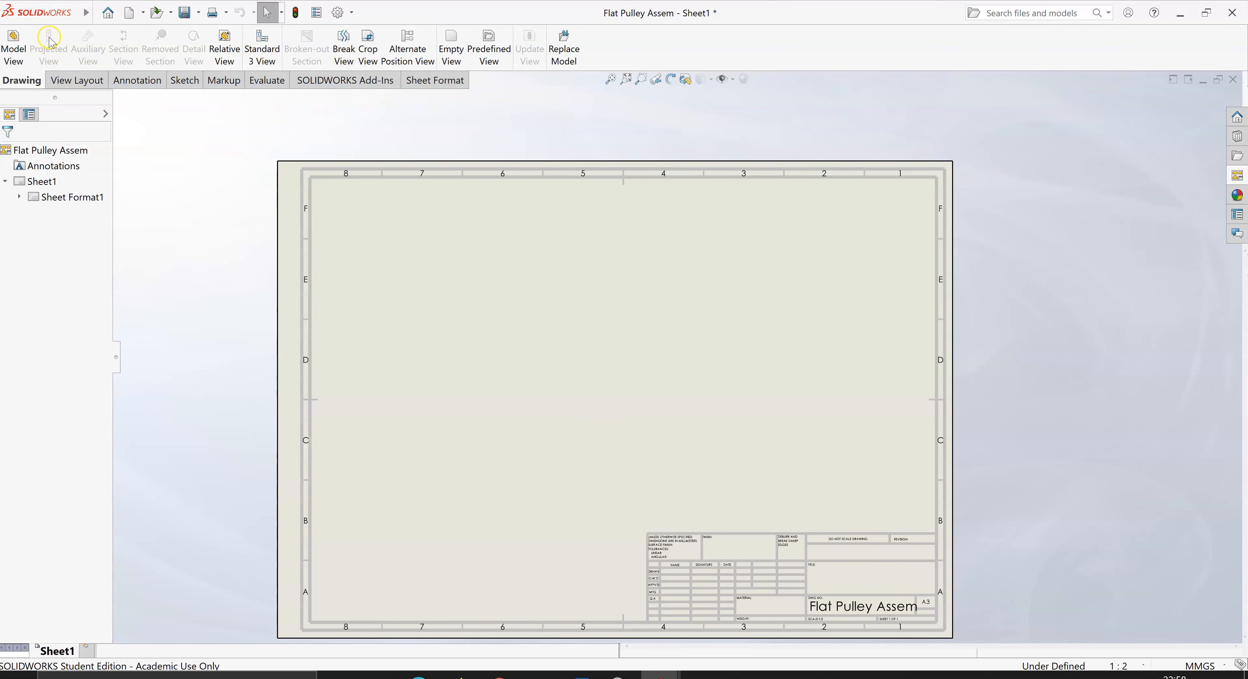
pyautogui.click(16, 48)
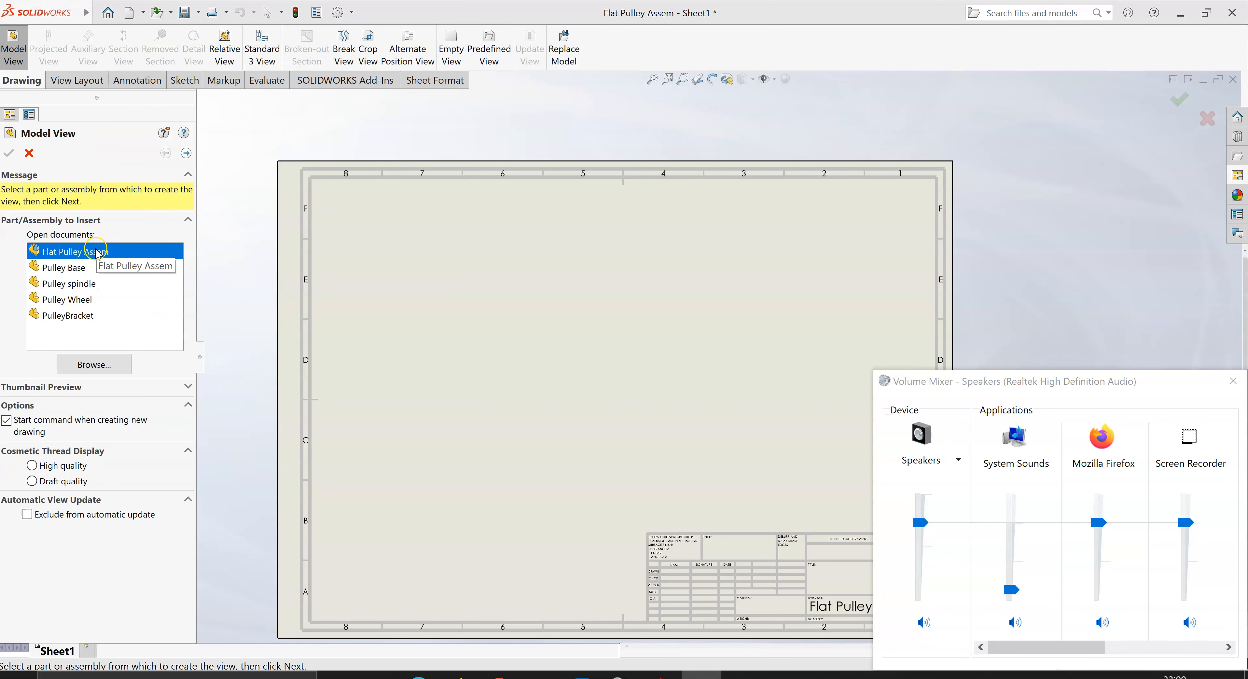
pyautogui.click(99, 252)
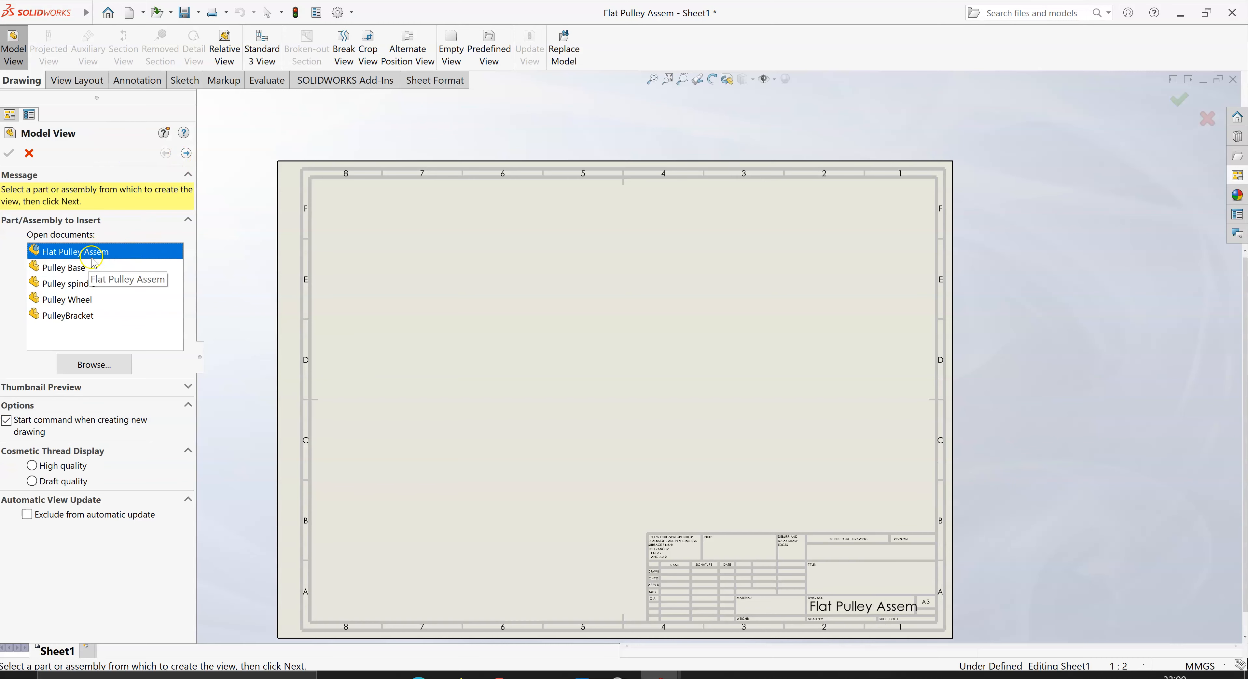
pyautogui.click(187, 153)
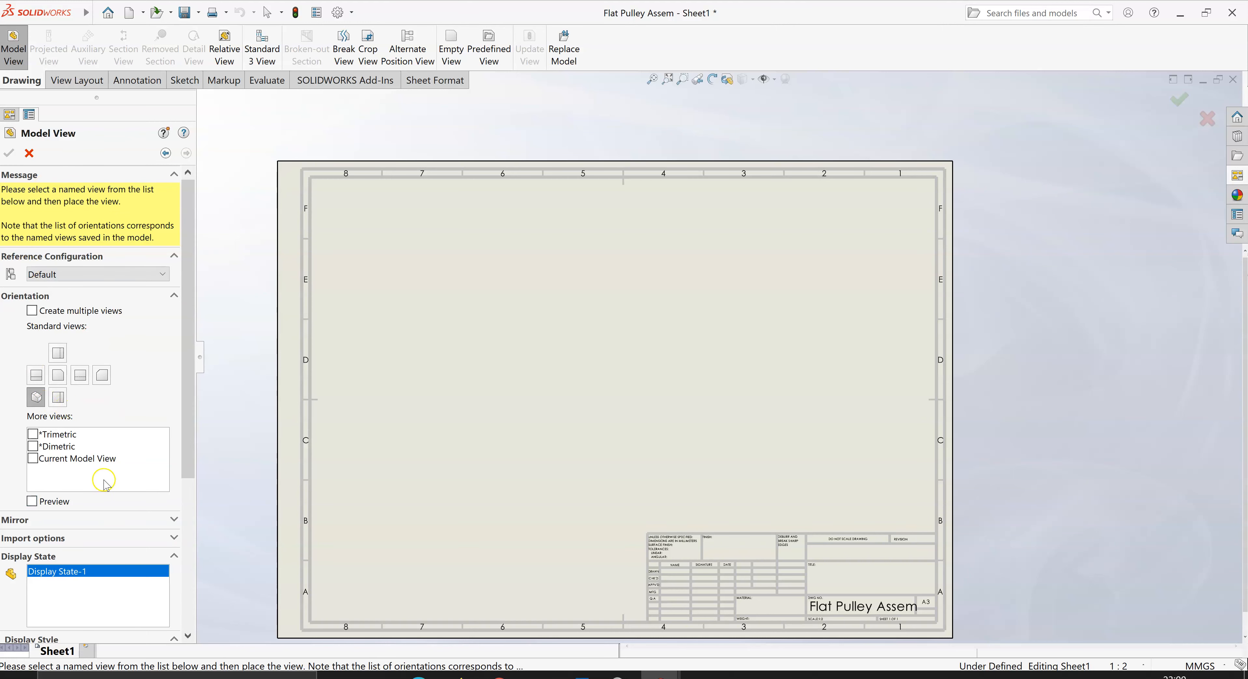
pyautogui.click(59, 376)
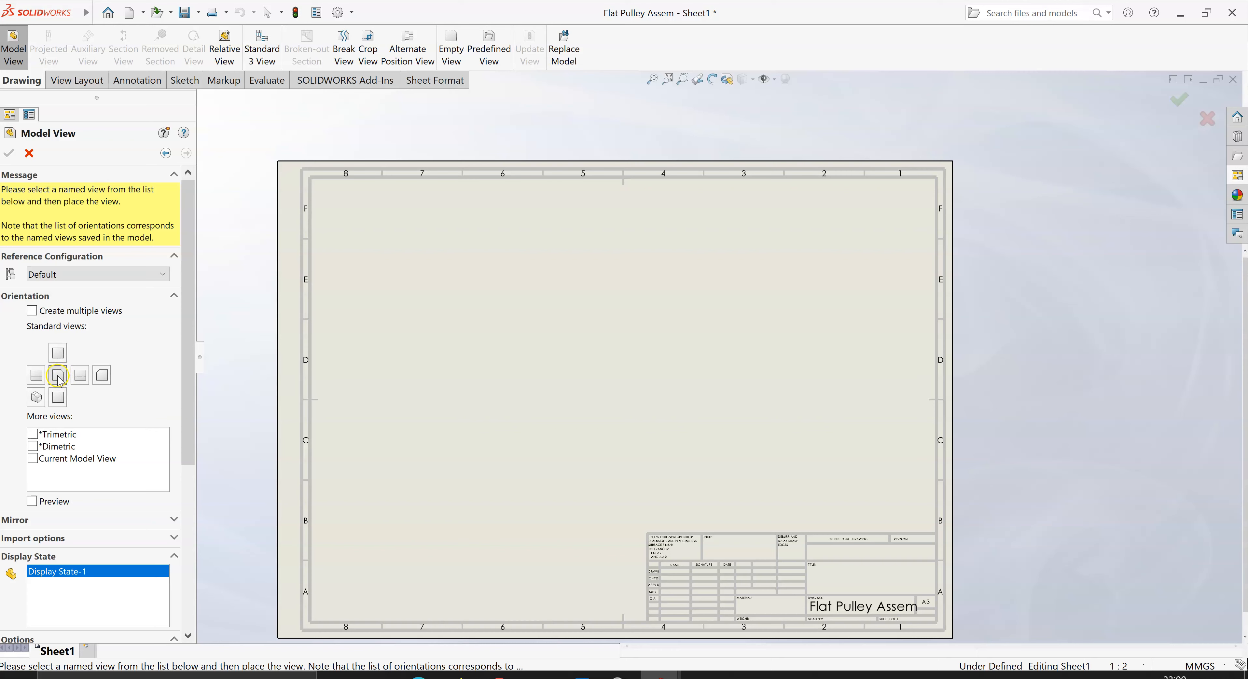
pyautogui.scroll(-3, 190, 368)
pyautogui.moveTo(191, 378); pyautogui.dragTo(196, 425)
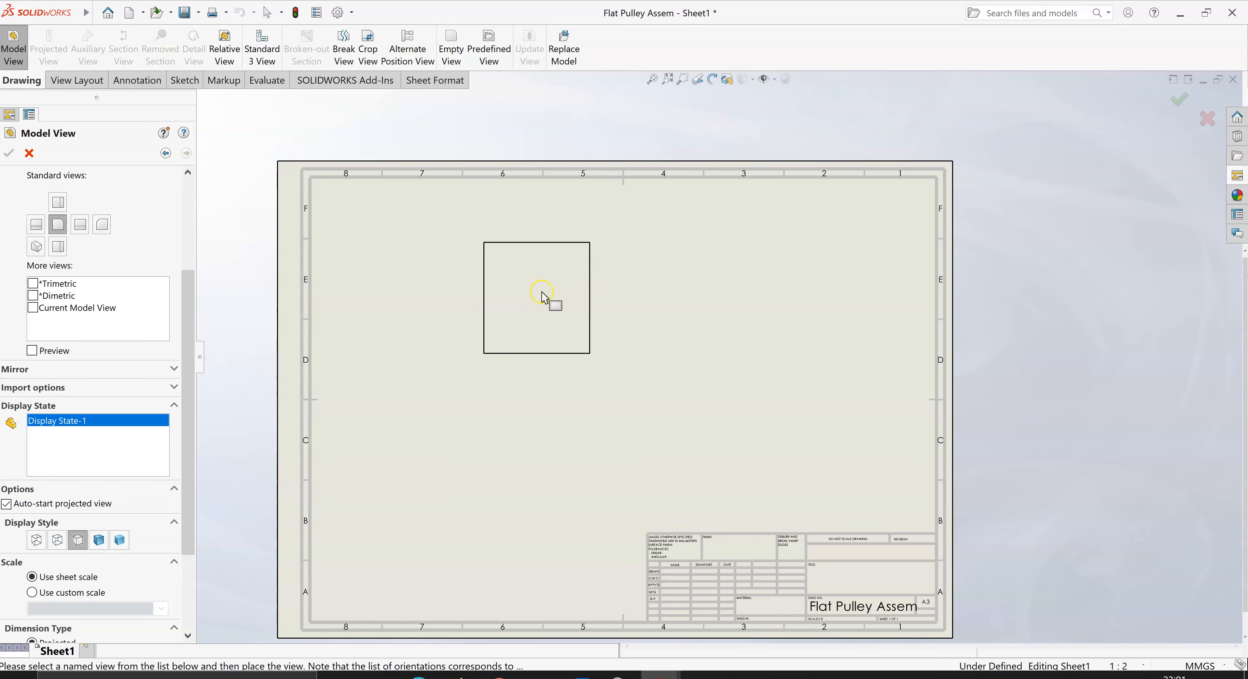
pyautogui.click(536, 305)
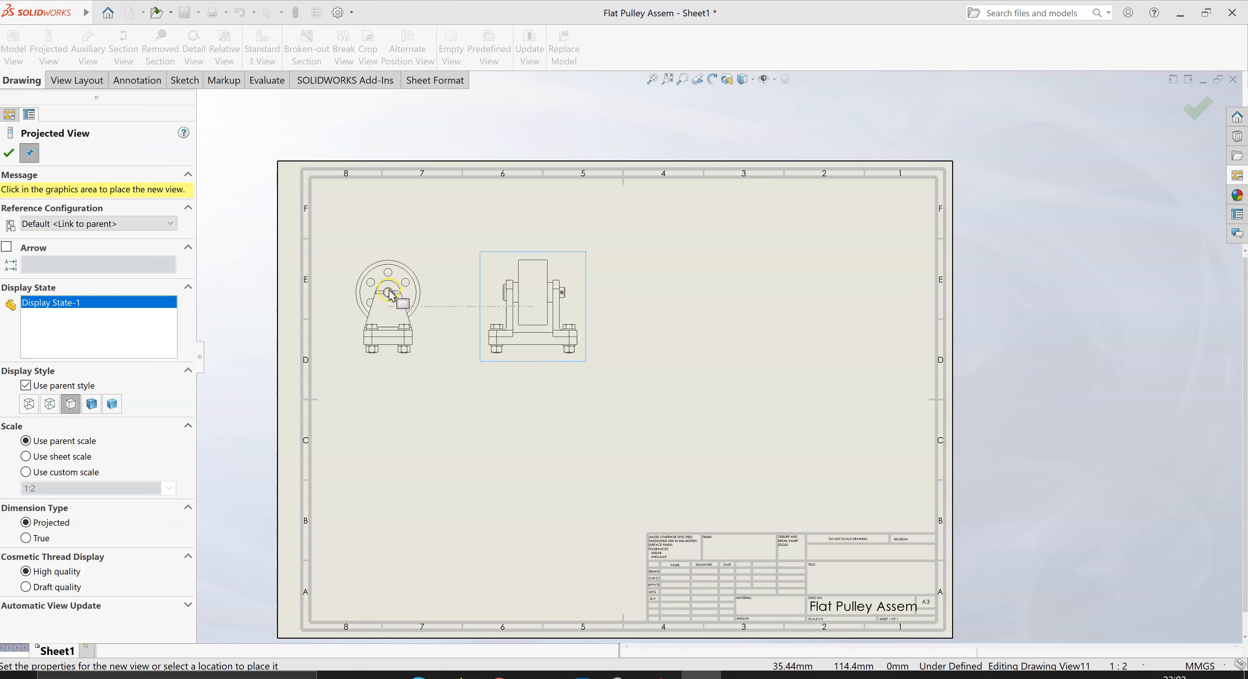
# - Place a projected side view to the left of the front view and a projected top view below it
pyautogui.click(392, 308)
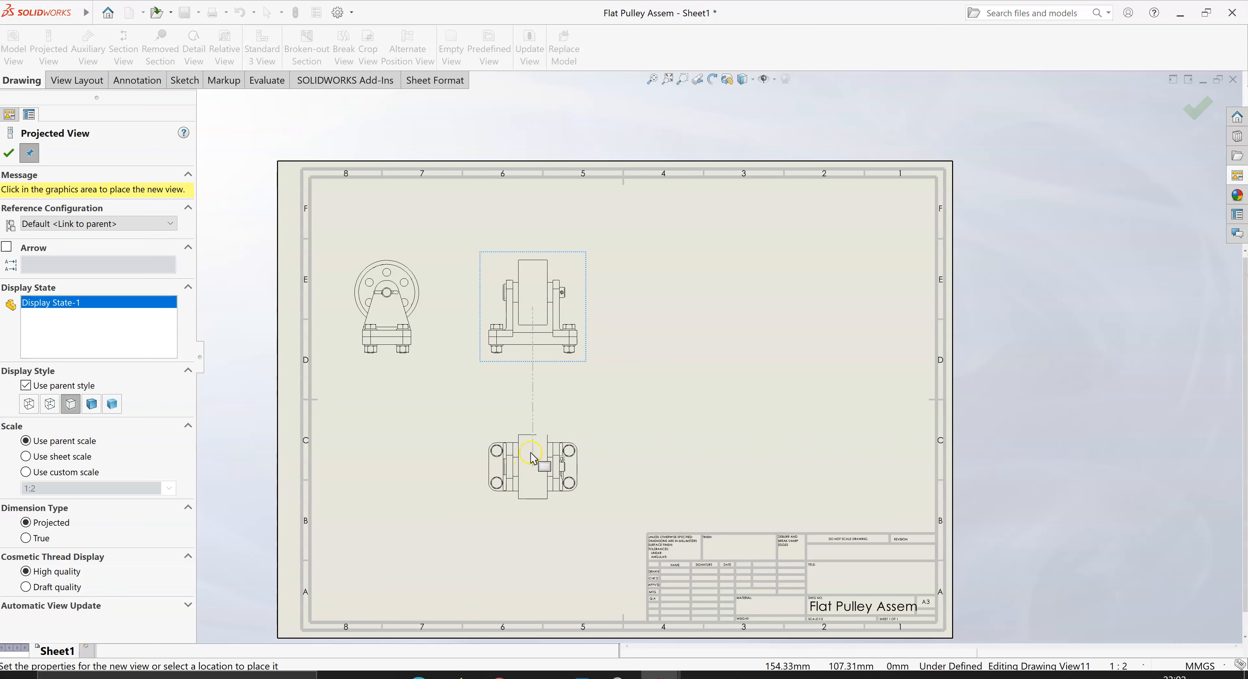
pyautogui.click(530, 458)
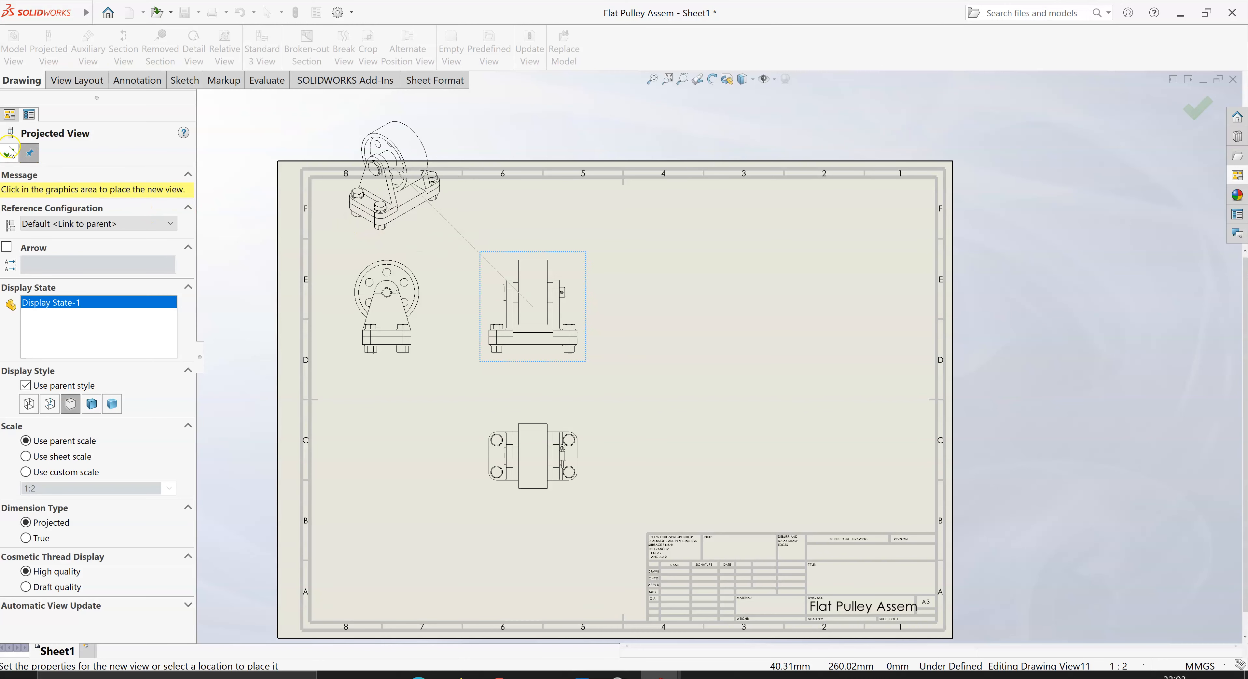
pyautogui.press('Escape')
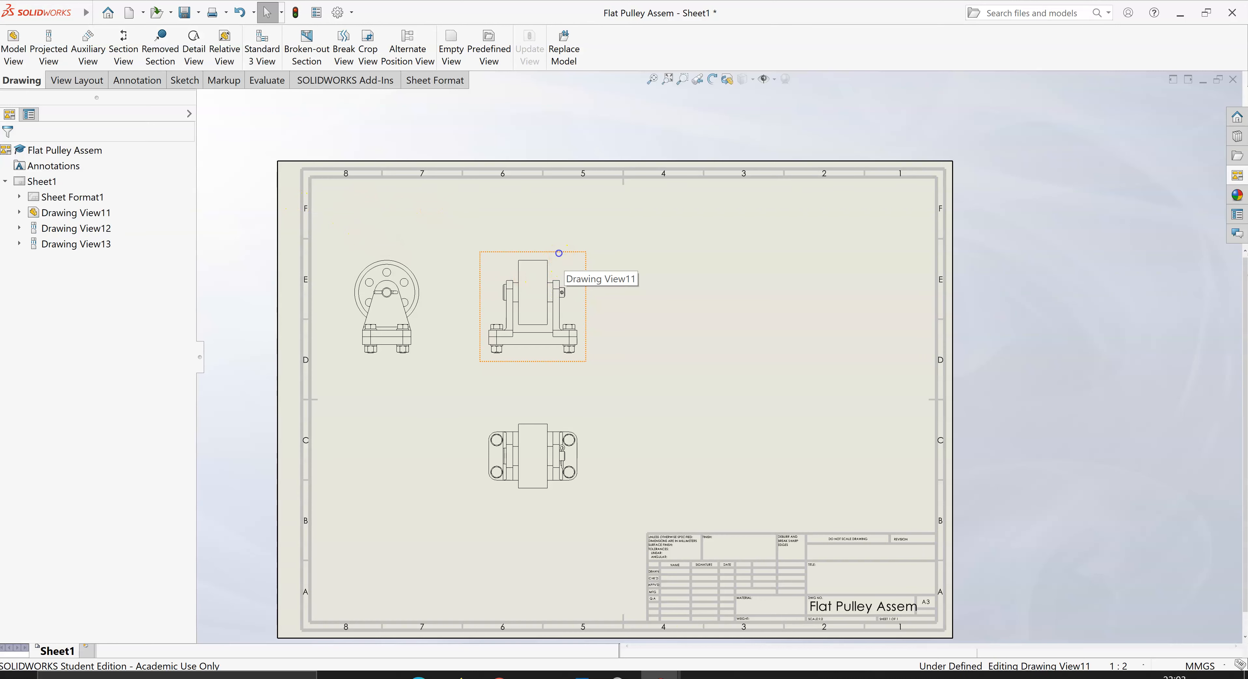
# - Move the front view slightly up and to the right on the sheet
pyautogui.click(532, 245)
pyautogui.moveTo(555, 252); pyautogui.dragTo(571, 240)
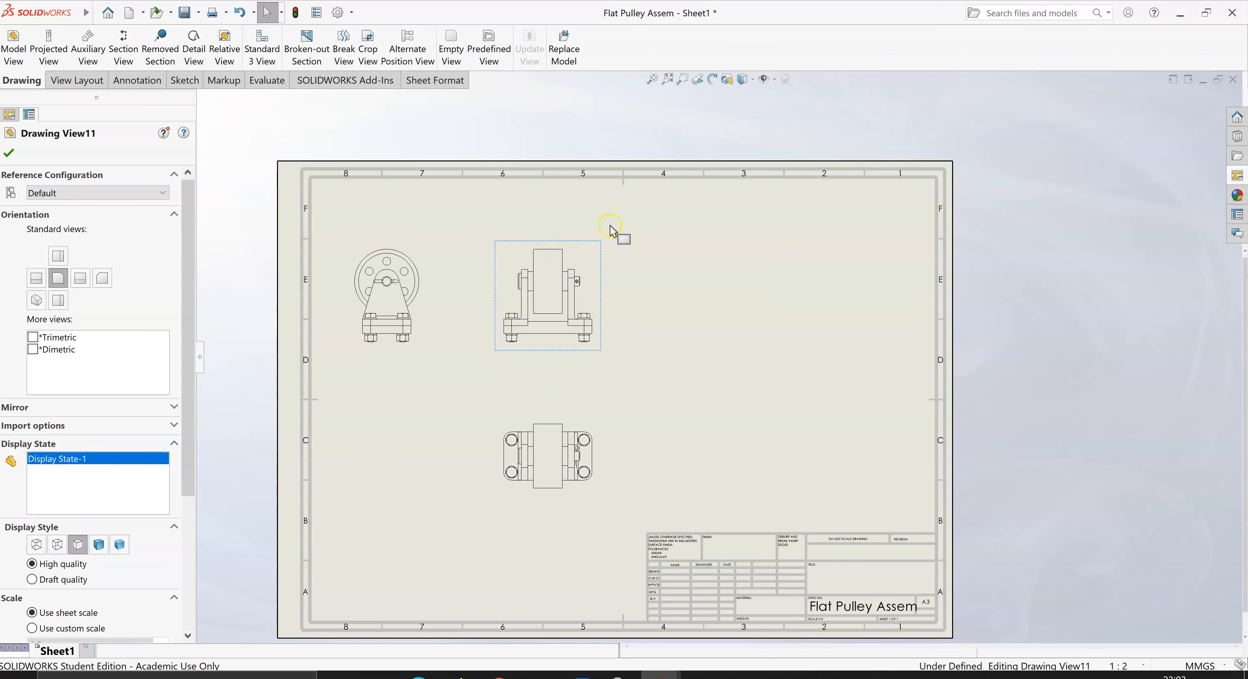
pyautogui.moveTo(571, 242)
pyautogui.mouseDown()
pyautogui.moveTo(596, 247)
pyautogui.moveTo(608, 231)
pyautogui.moveTo(583, 218)
pyautogui.moveTo(601, 238)
pyautogui.moveTo(575, 239)
pyautogui.mouseUp()
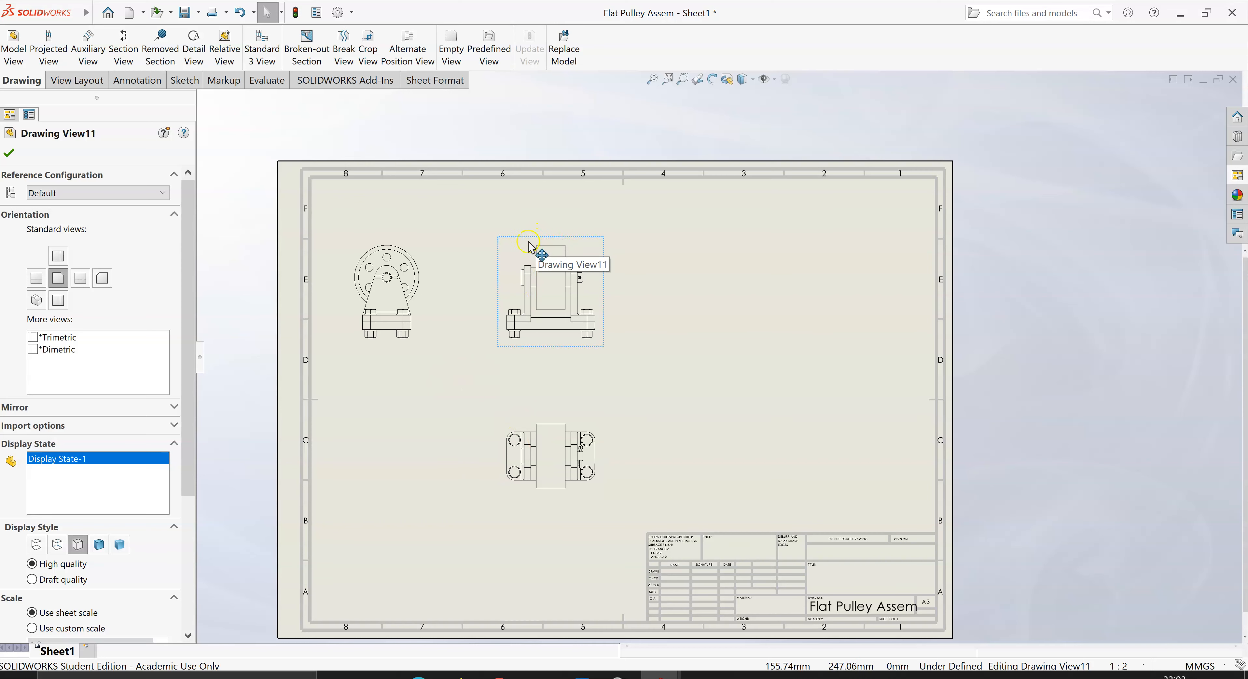
# - Try the Shaded With Edges display style on the side view and return it to Hidden Lines Removed
pyautogui.click(350, 258)
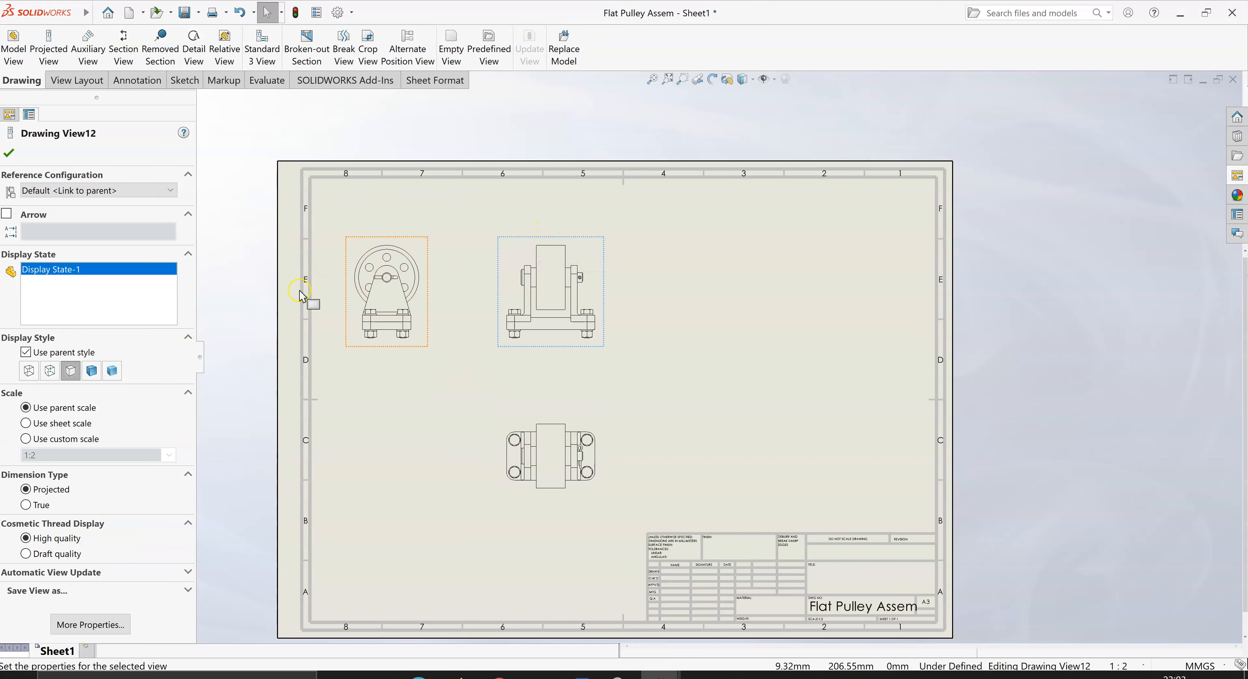
pyautogui.click(91, 371)
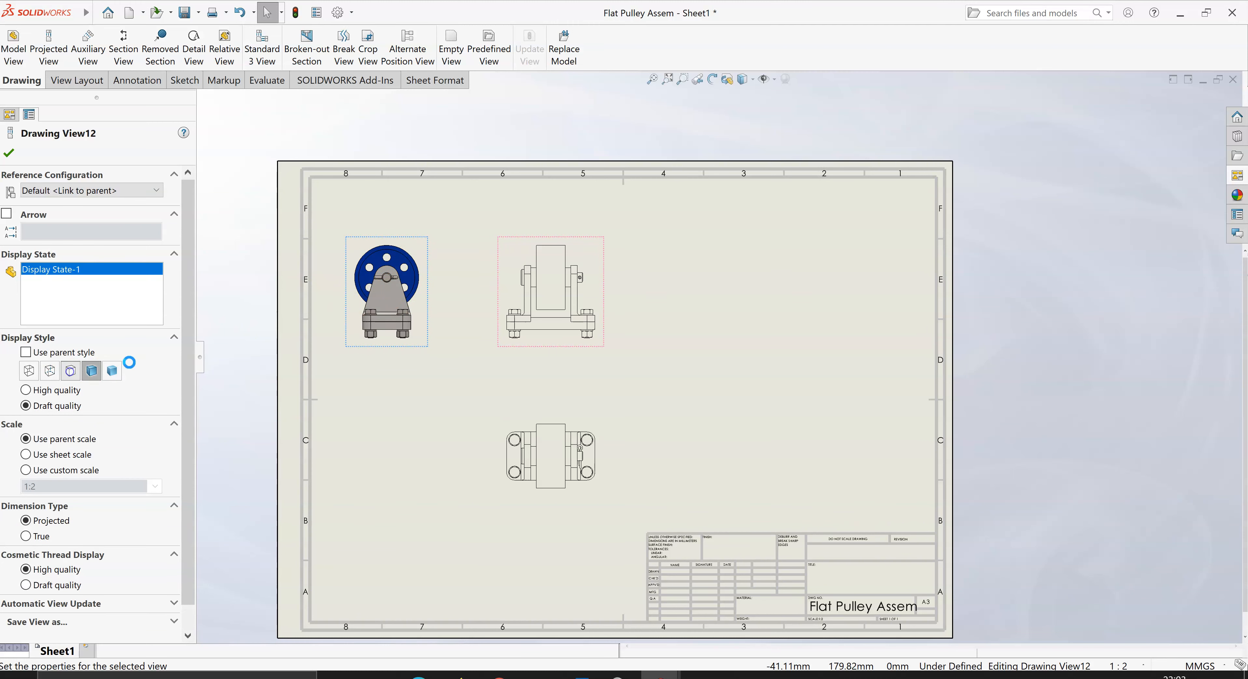
pyautogui.click(71, 371)
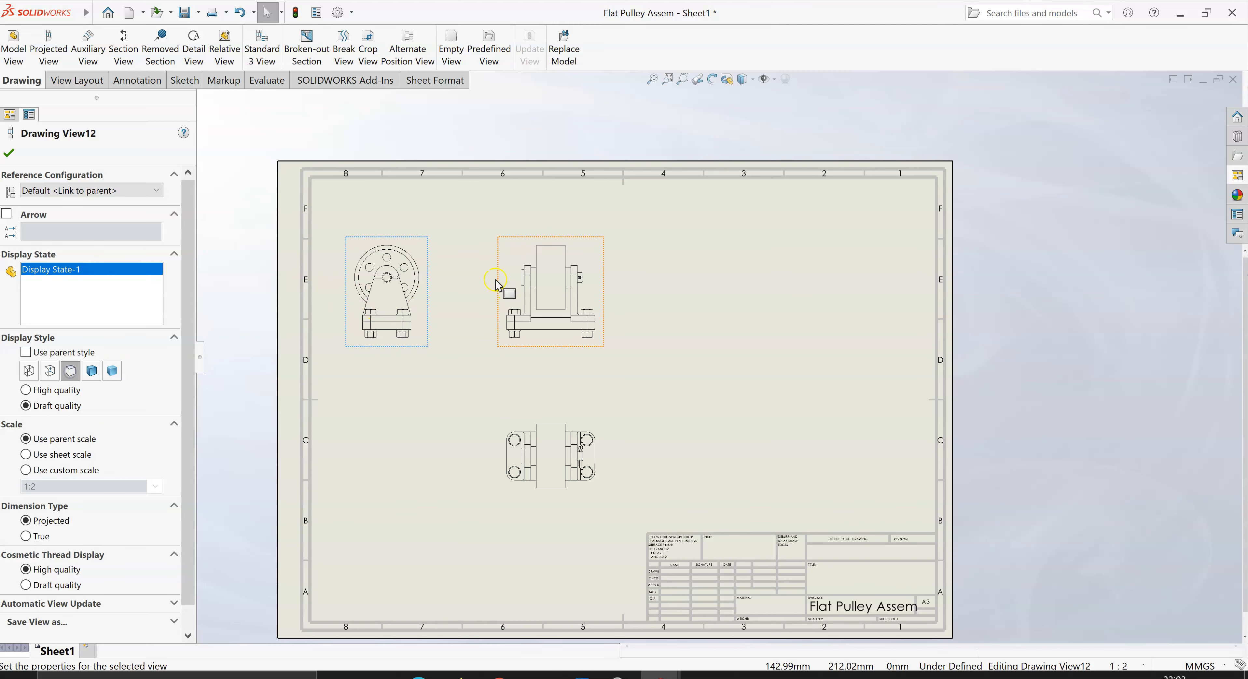
# - Show hidden lines in the front and side views with Hidden Lines Visible, and make the side view use the parent style
pyautogui.click(579, 241)
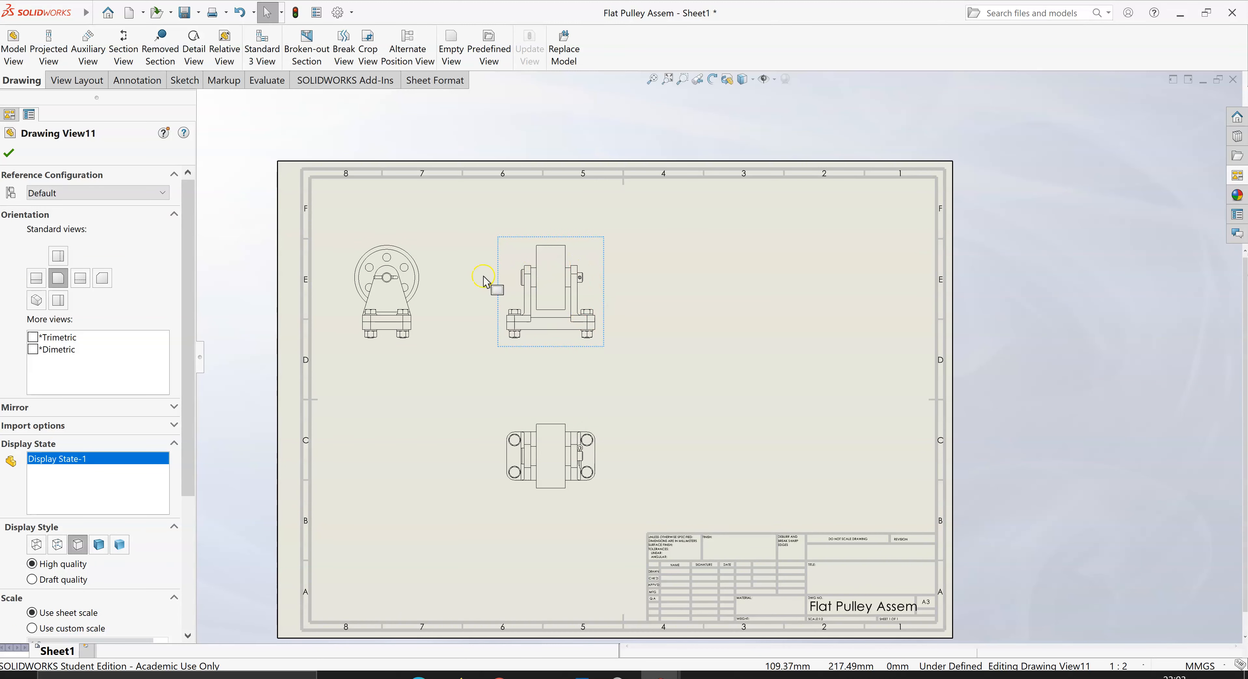
pyautogui.click(57, 546)
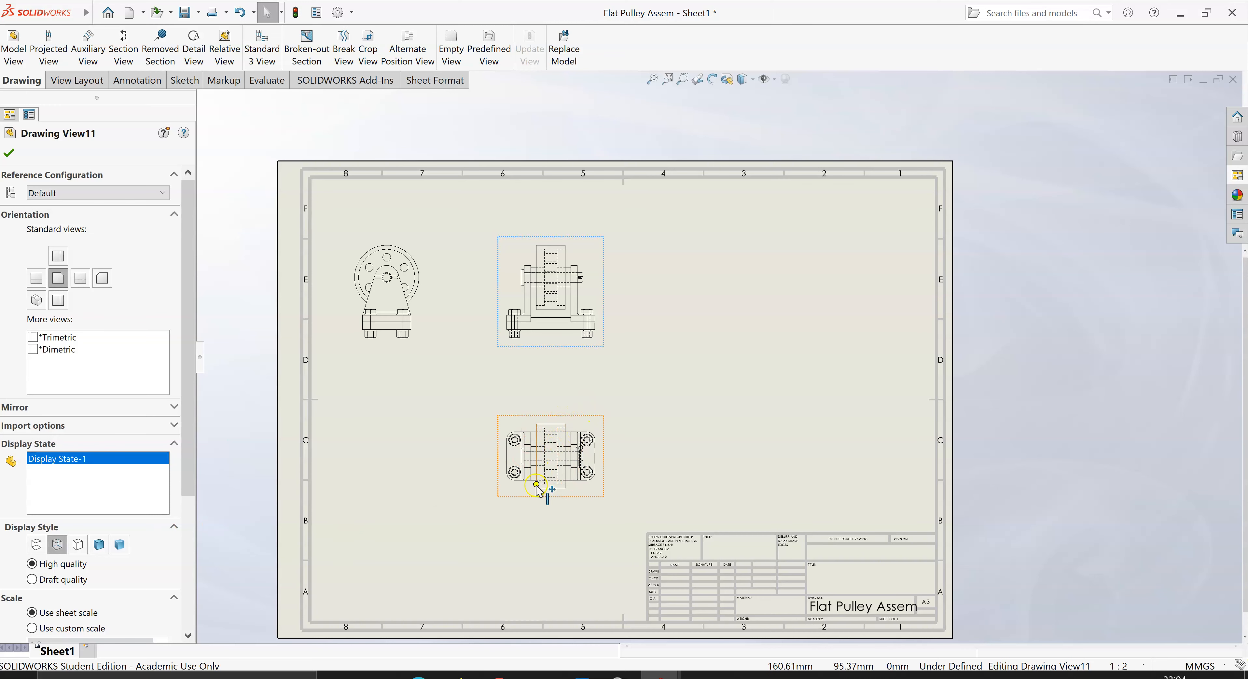
pyautogui.click(426, 302)
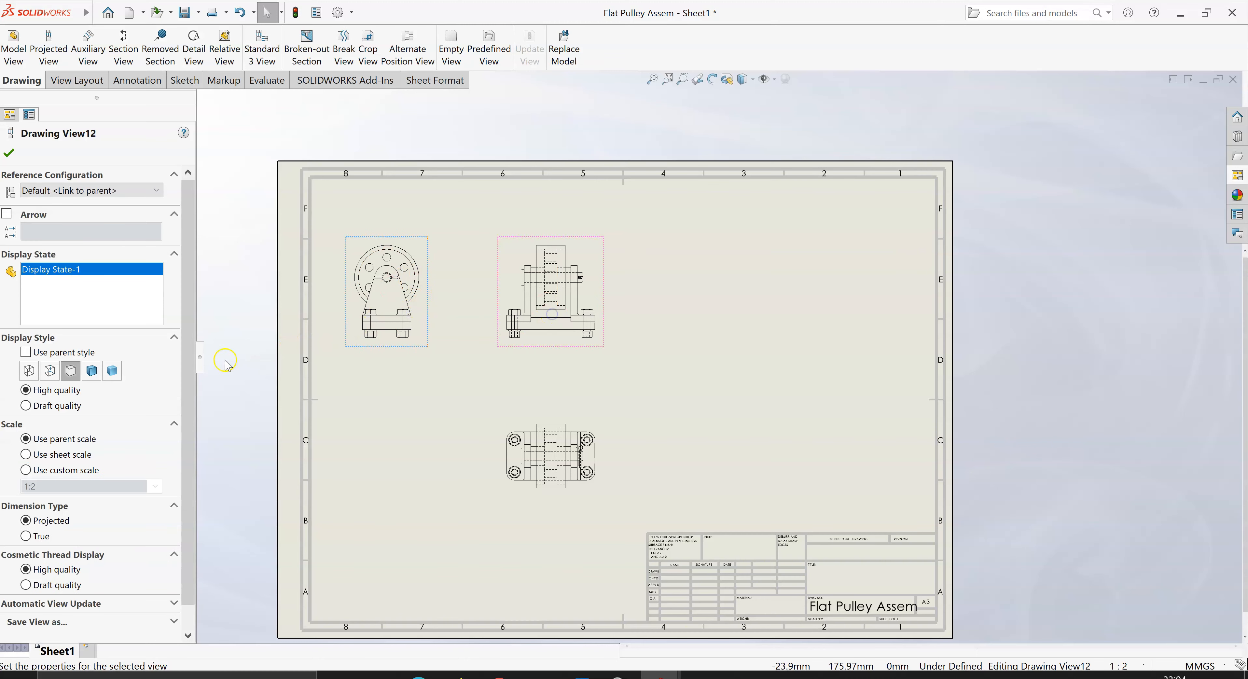
pyautogui.click(50, 371)
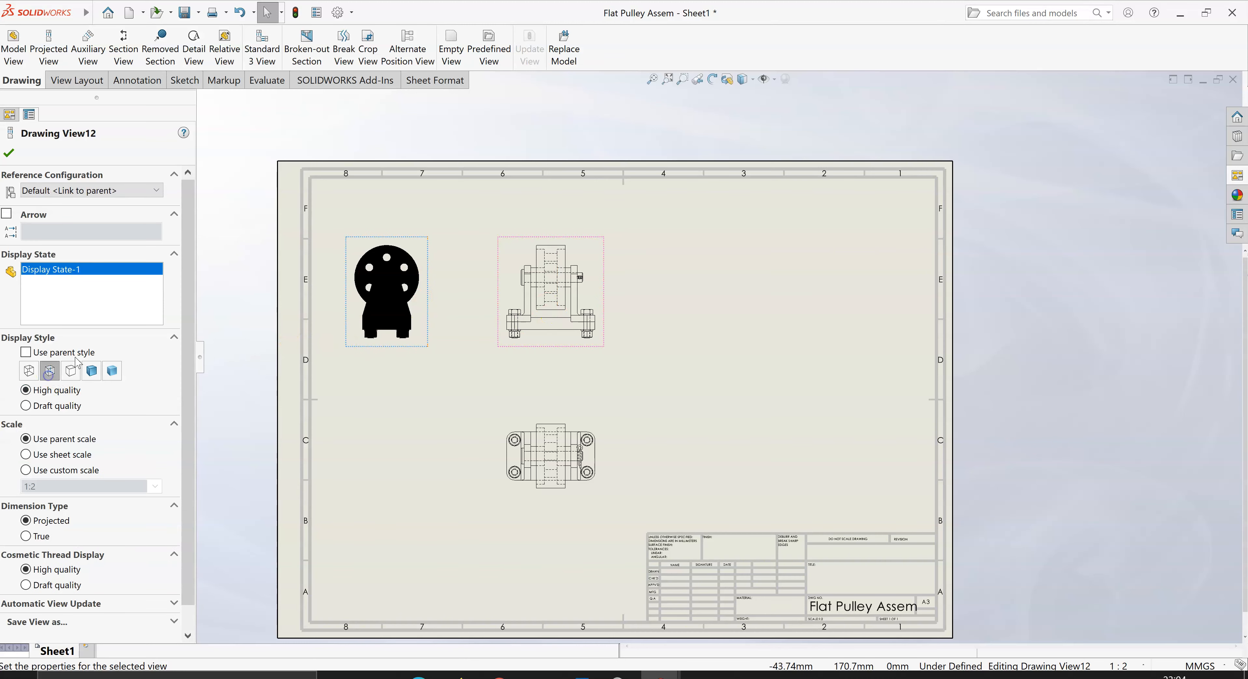
pyautogui.click(29, 352)
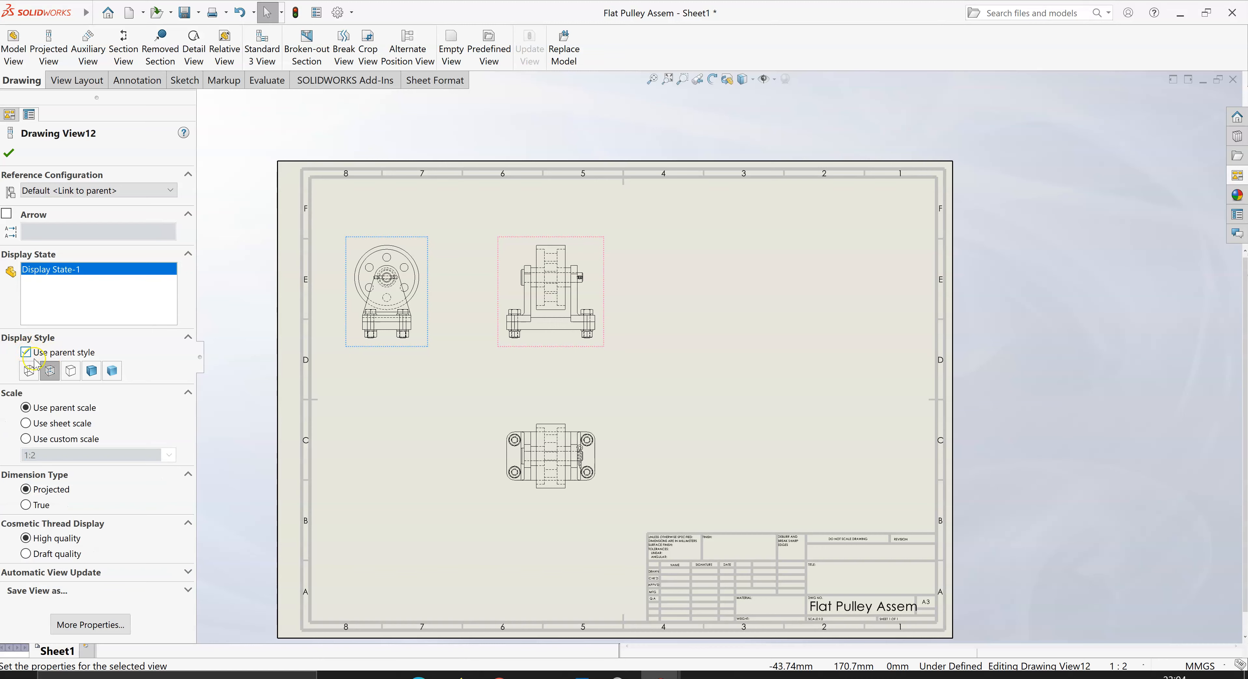
# - Shift the front view slightly to the right and down to adjust the spacing between the three views
pyautogui.moveTo(594, 243)
pyautogui.mouseDown()
pyautogui.moveTo(625, 237)
pyautogui.moveTo(609, 247)
pyautogui.mouseUp()
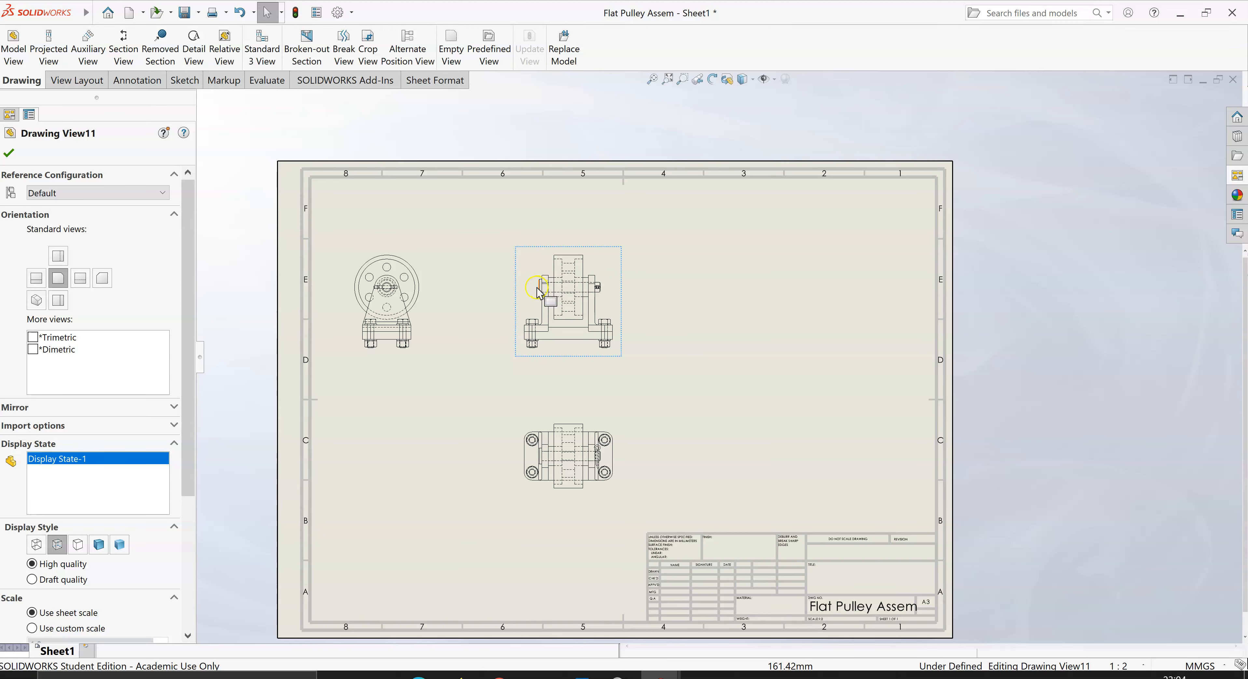
pyautogui.scroll(4, 575, 292)
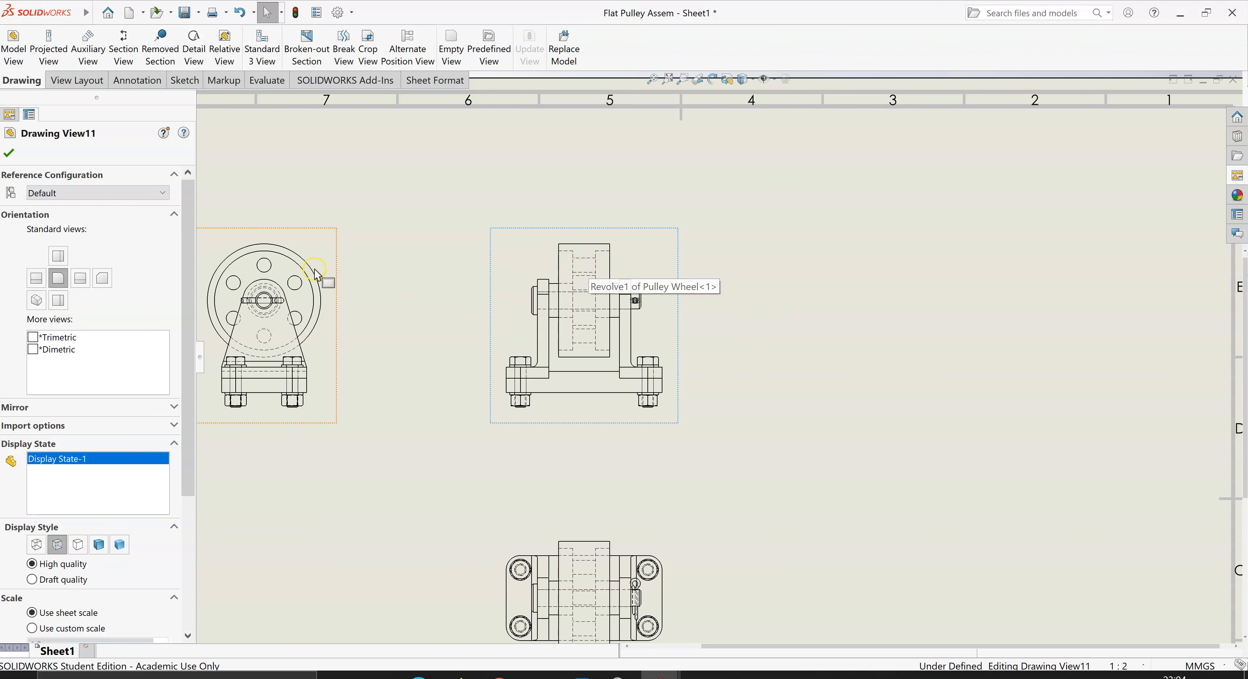
pyautogui.press('z')
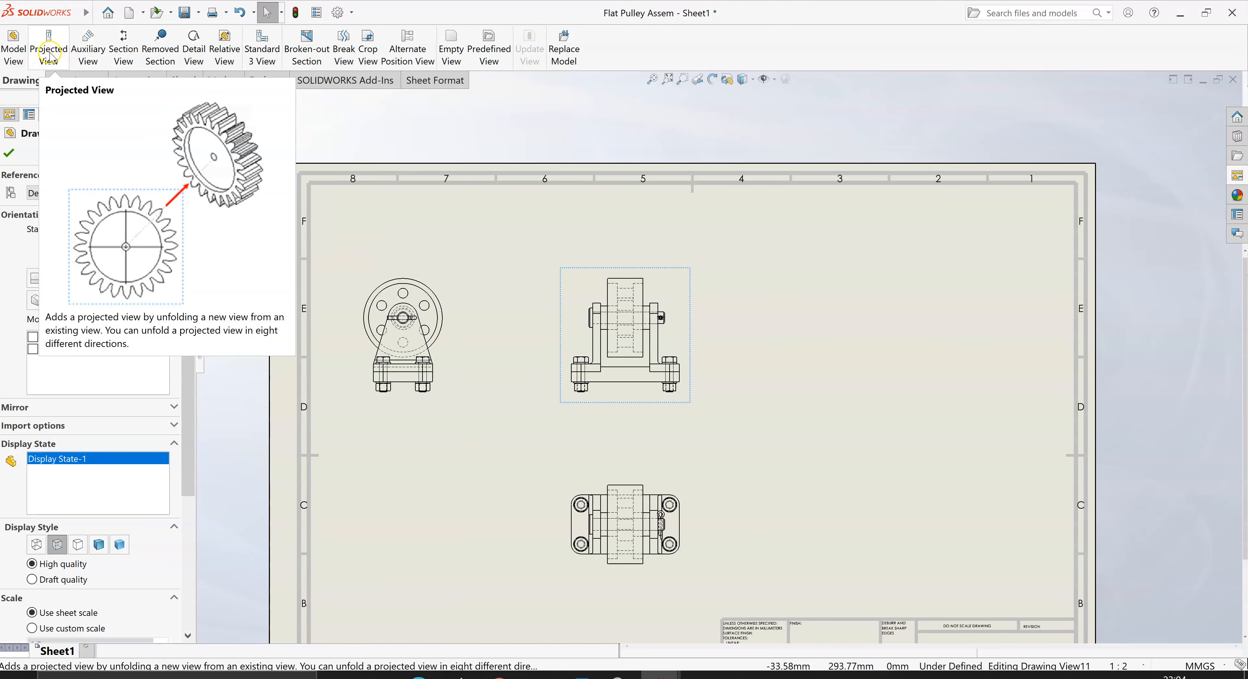
# - Create a section view with a vertical cutting line through the spindle centre of the pulley's side view
pyautogui.click(124, 54)
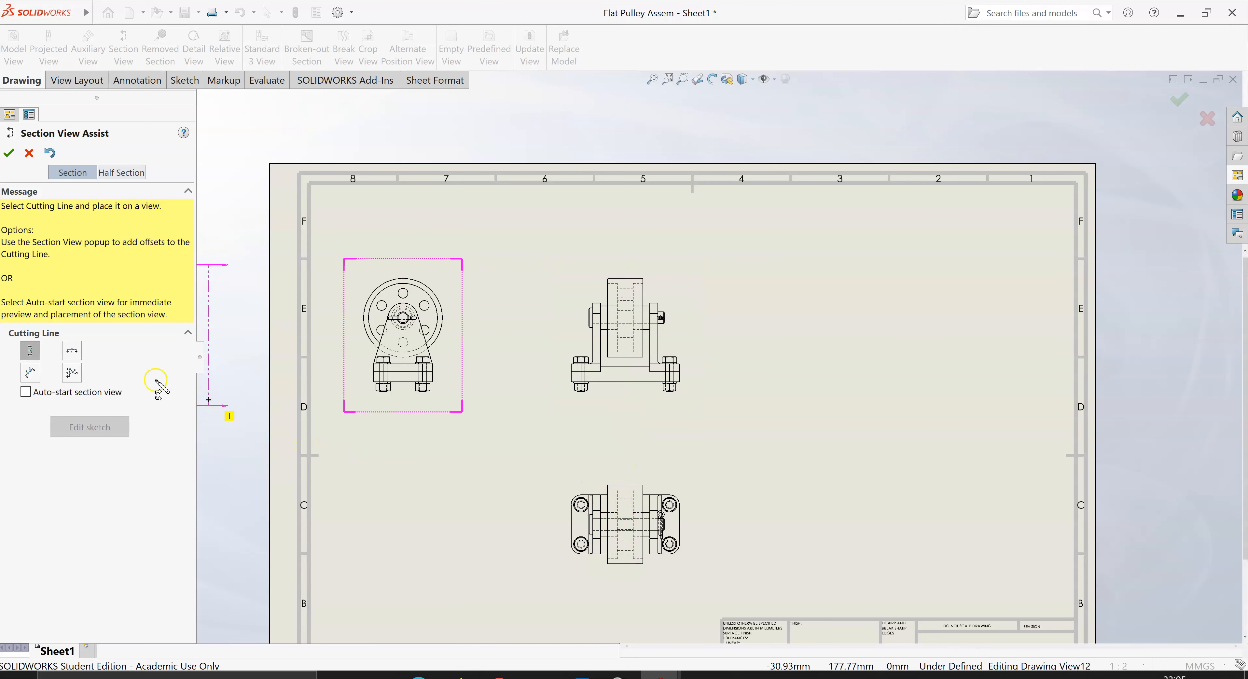
pyautogui.click(32, 353)
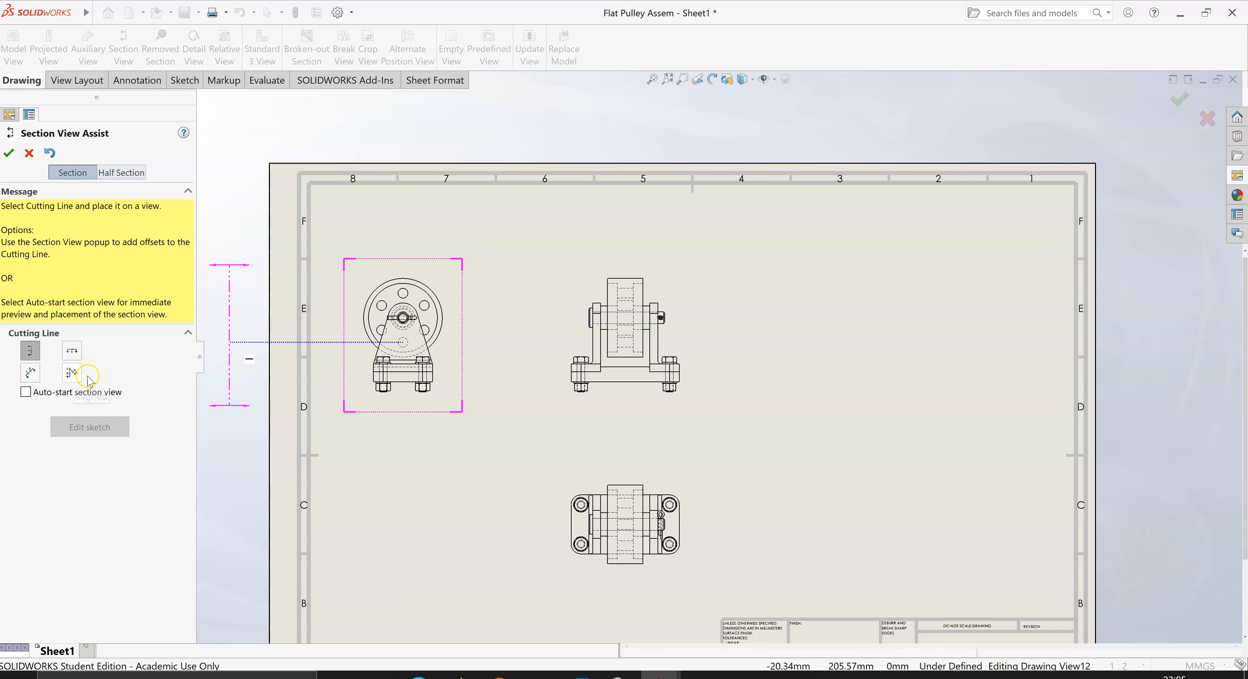
pyautogui.click(32, 351)
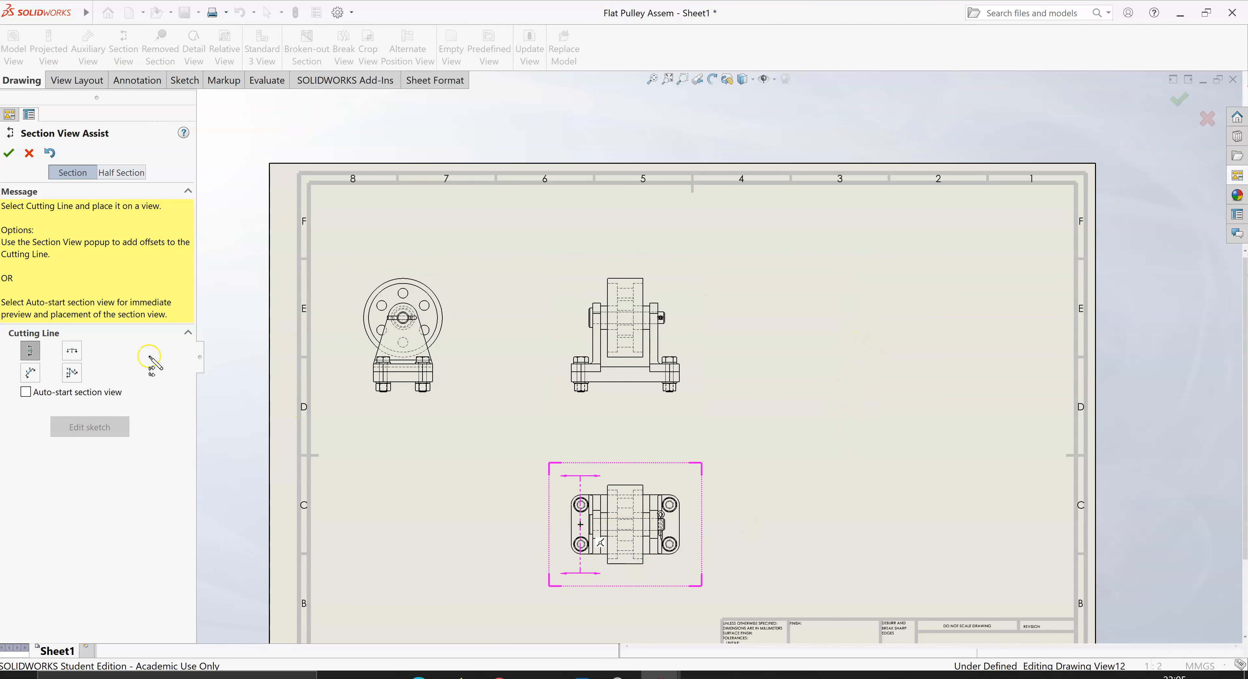
pyautogui.click(71, 350)
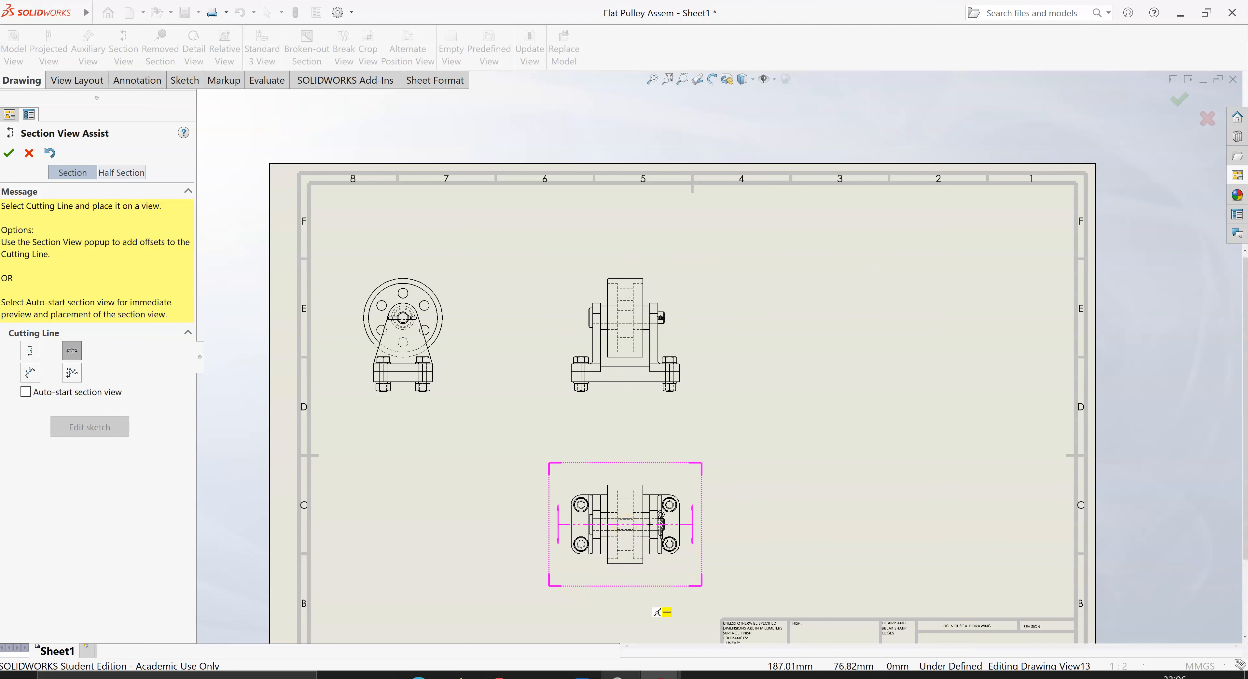
pyautogui.moveTo(761, 320); pyautogui.dragTo(753, 285, button='middle')
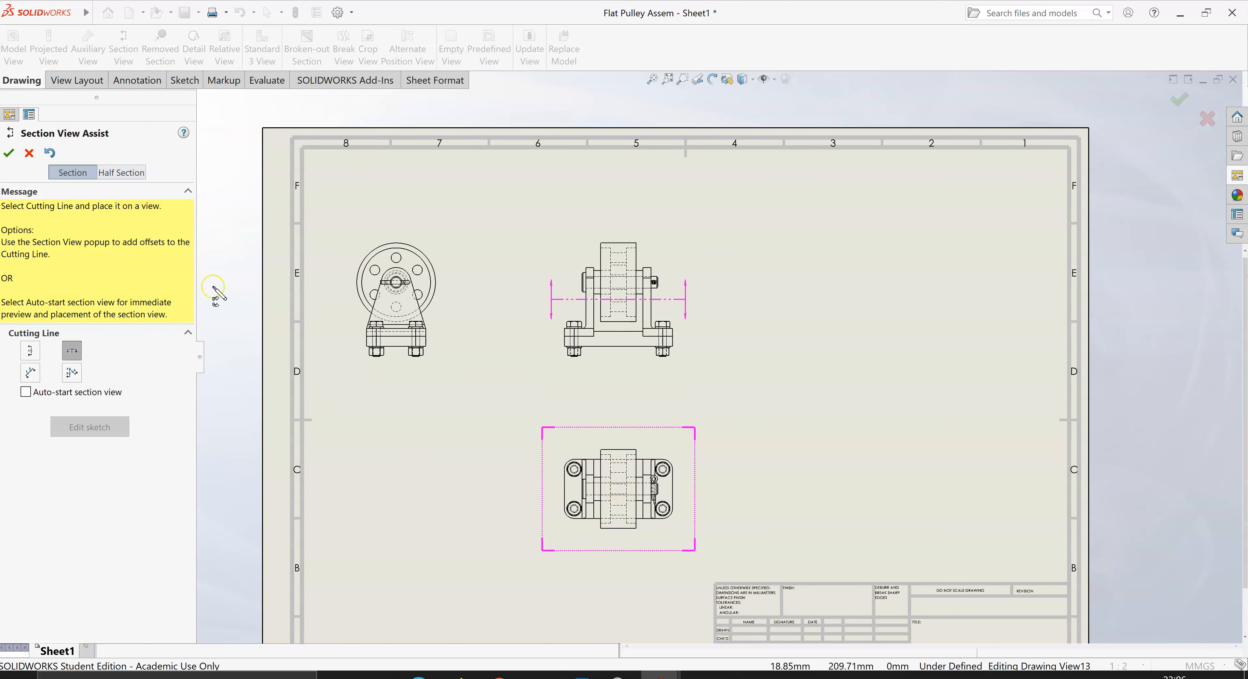
pyautogui.click(29, 353)
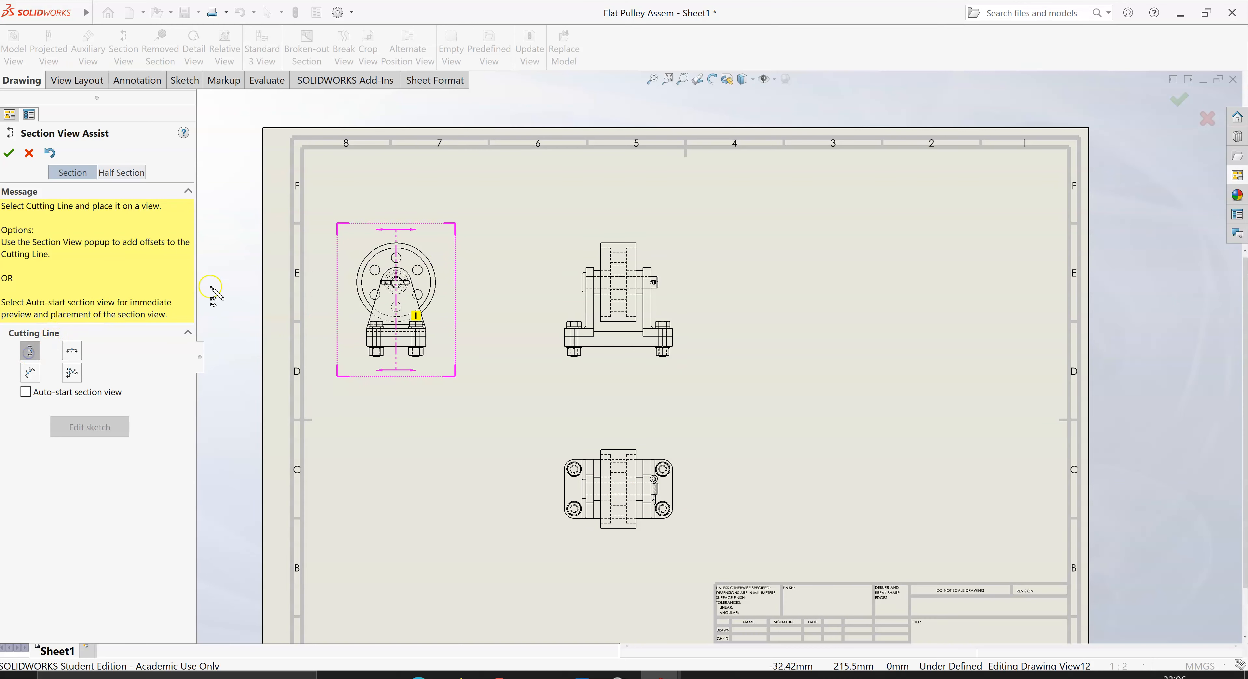
pyautogui.scroll(-3, 399, 292)
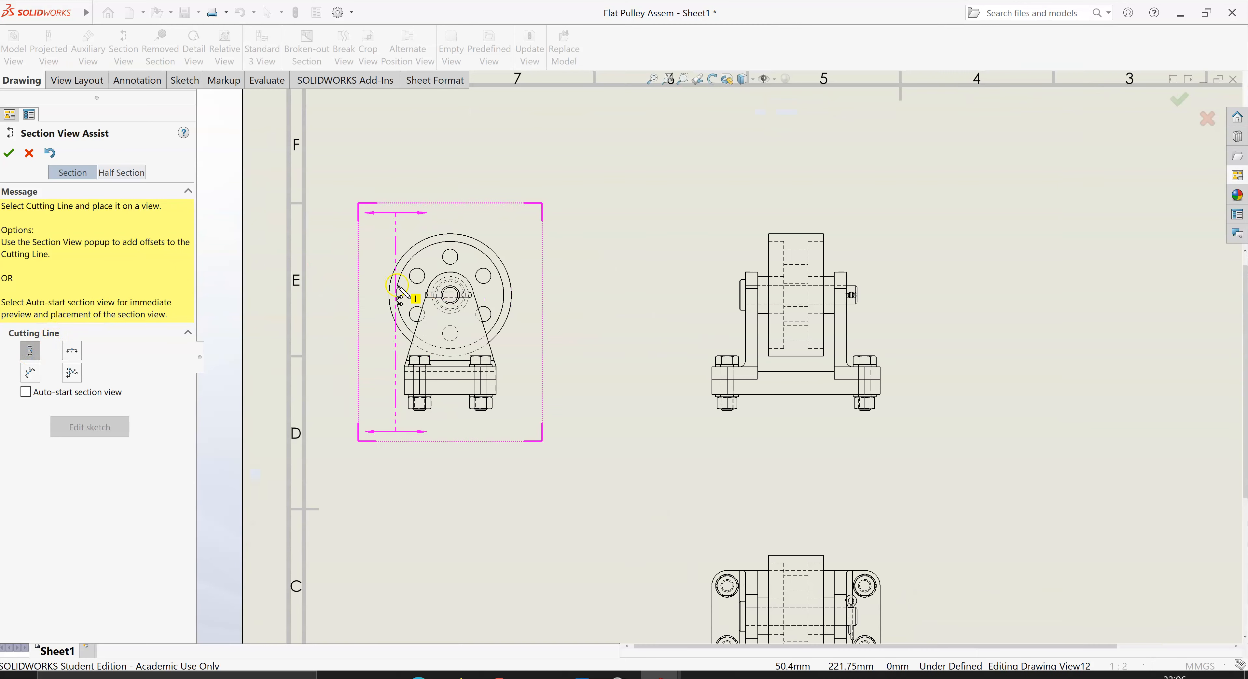
pyautogui.click(451, 295)
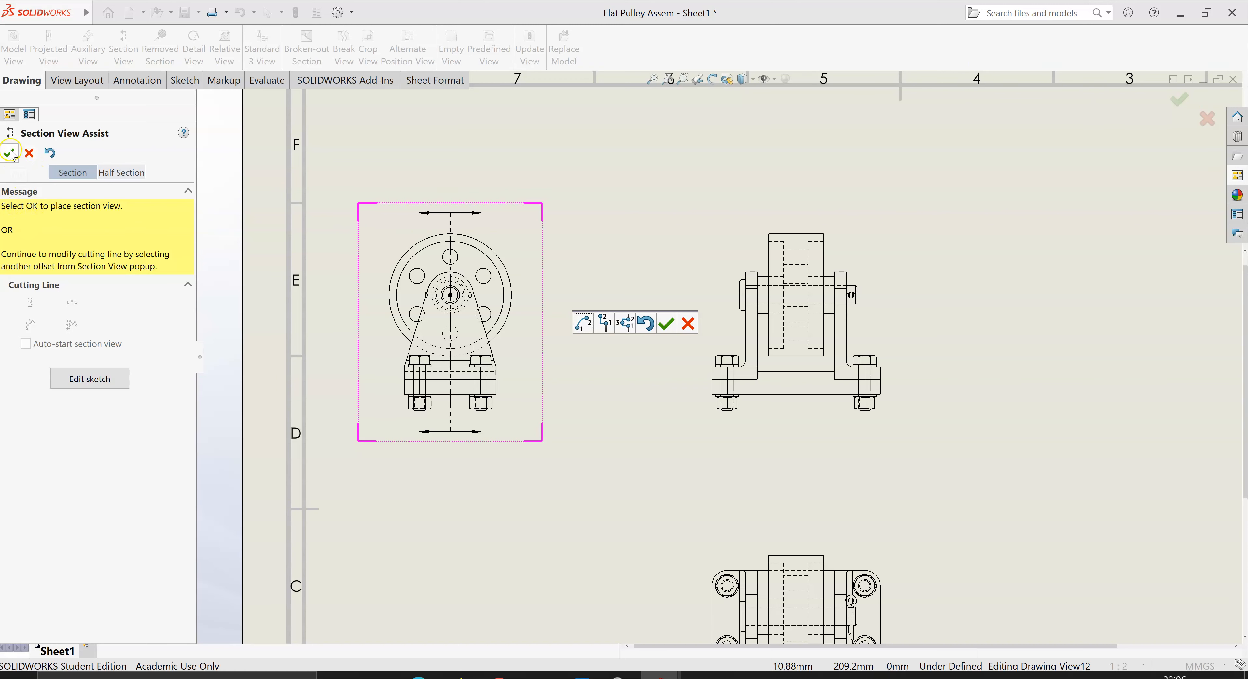
pyautogui.click(666, 323)
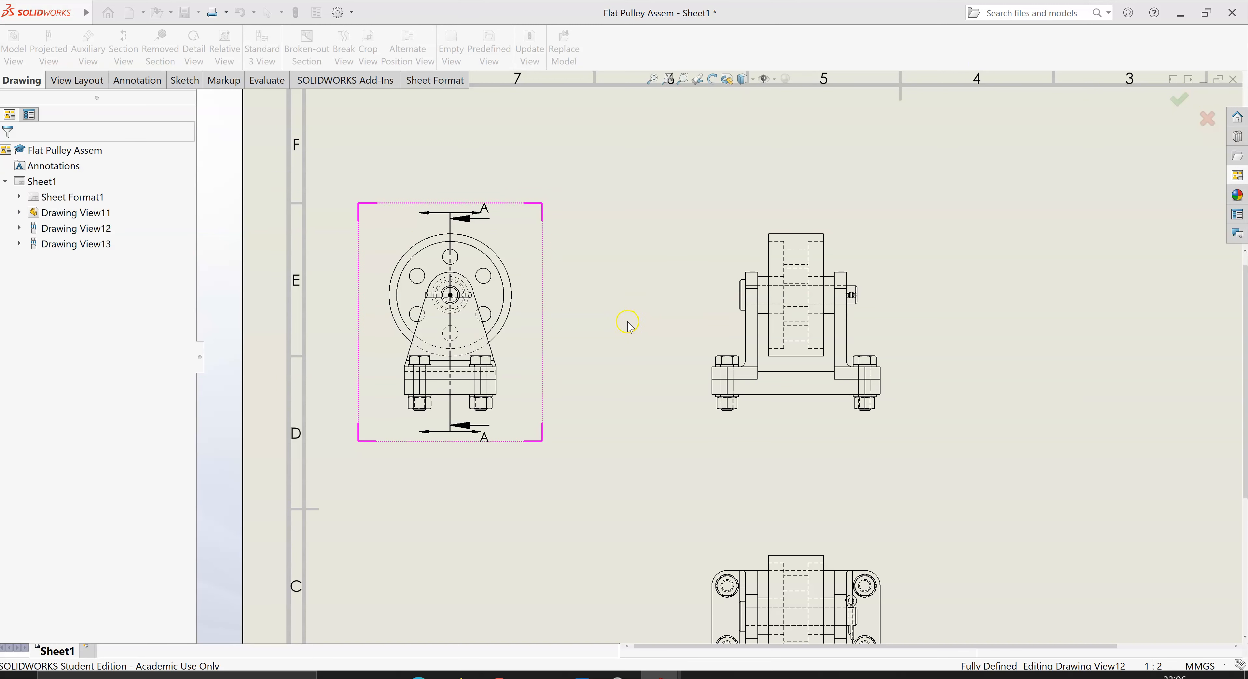
# - Exclude the split pin and the pulley spindle from the section cut
pyautogui.moveTo(296, 97)
pyautogui.mouseDown()
pyautogui.moveTo(1112, 160)
pyautogui.moveTo(1019, 123)
pyautogui.mouseUp()
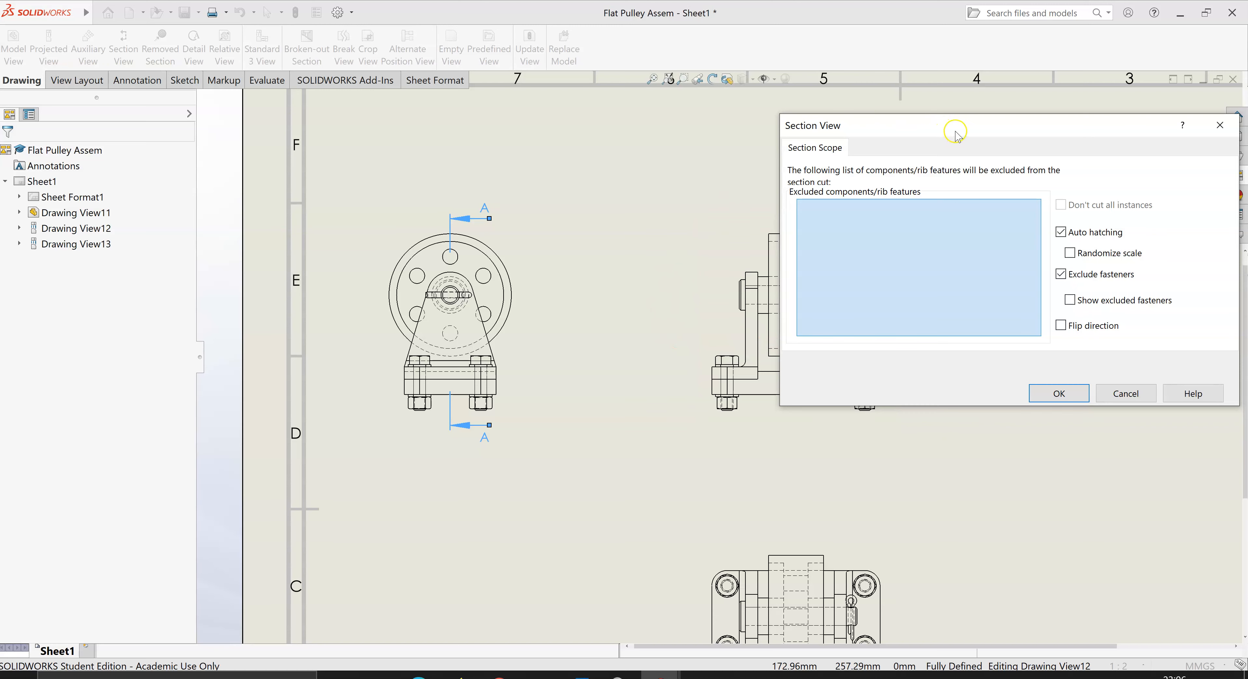
pyautogui.moveTo(948, 128); pyautogui.dragTo(683, 118)
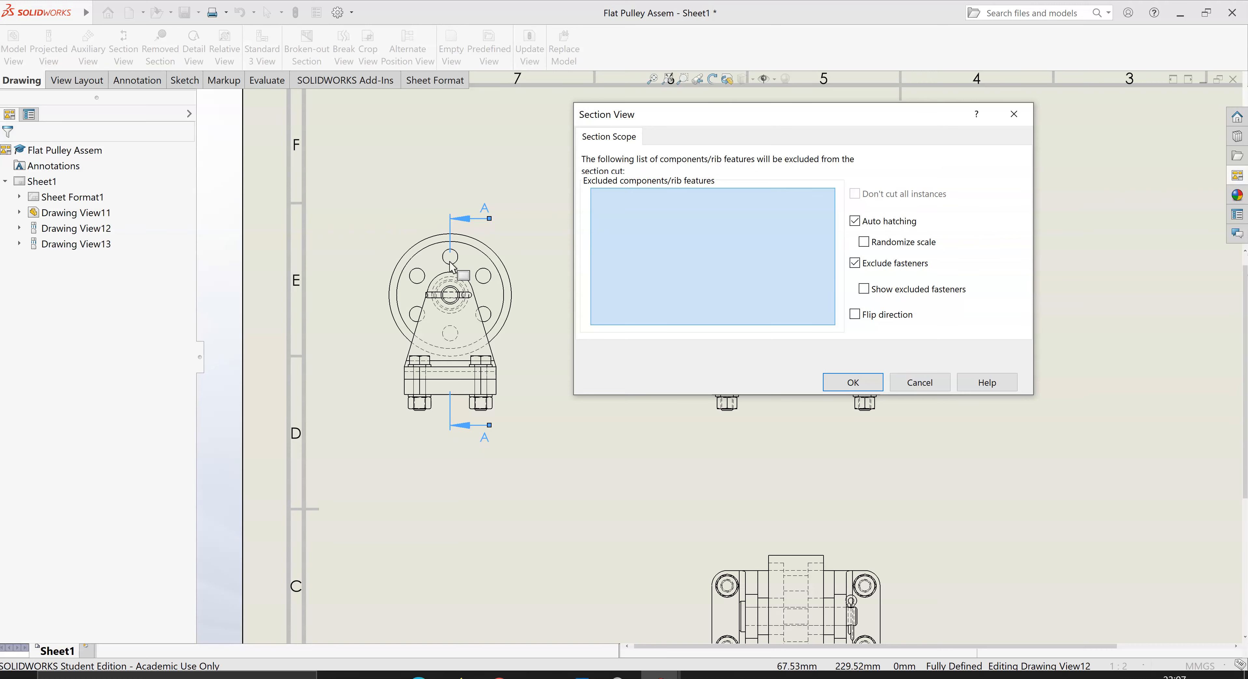
pyautogui.moveTo(760, 117)
pyautogui.mouseDown()
pyautogui.moveTo(860, 211)
pyautogui.moveTo(1035, 259)
pyautogui.moveTo(935, 411)
pyautogui.moveTo(719, 439)
pyautogui.mouseUp()
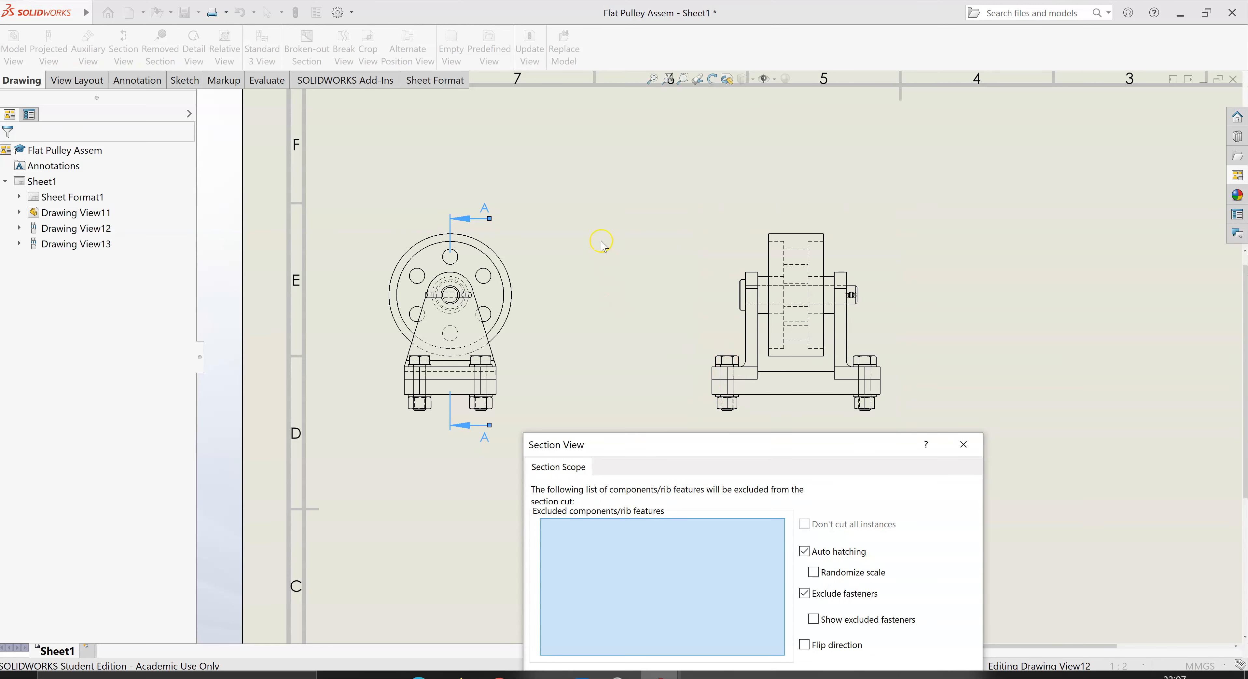
pyautogui.moveTo(659, 449)
pyautogui.mouseDown()
pyautogui.moveTo(637, 452)
pyautogui.moveTo(653, 456)
pyautogui.mouseUp()
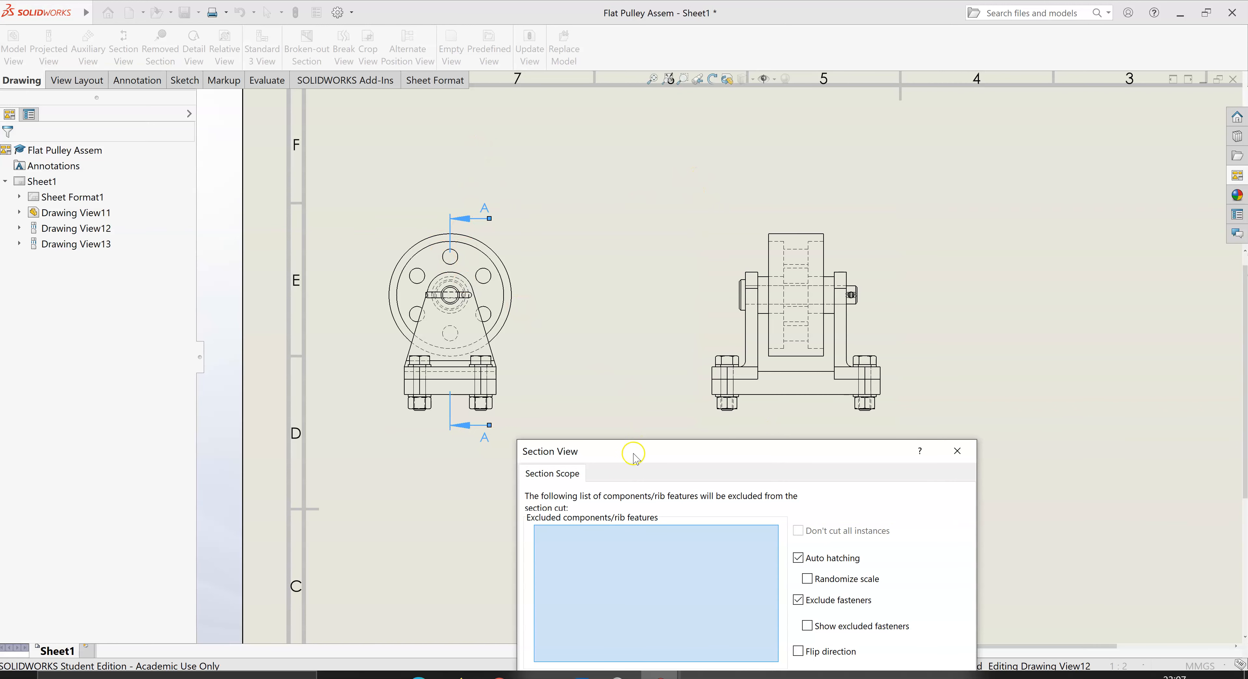
pyautogui.moveTo(636, 455); pyautogui.dragTo(644, 369)
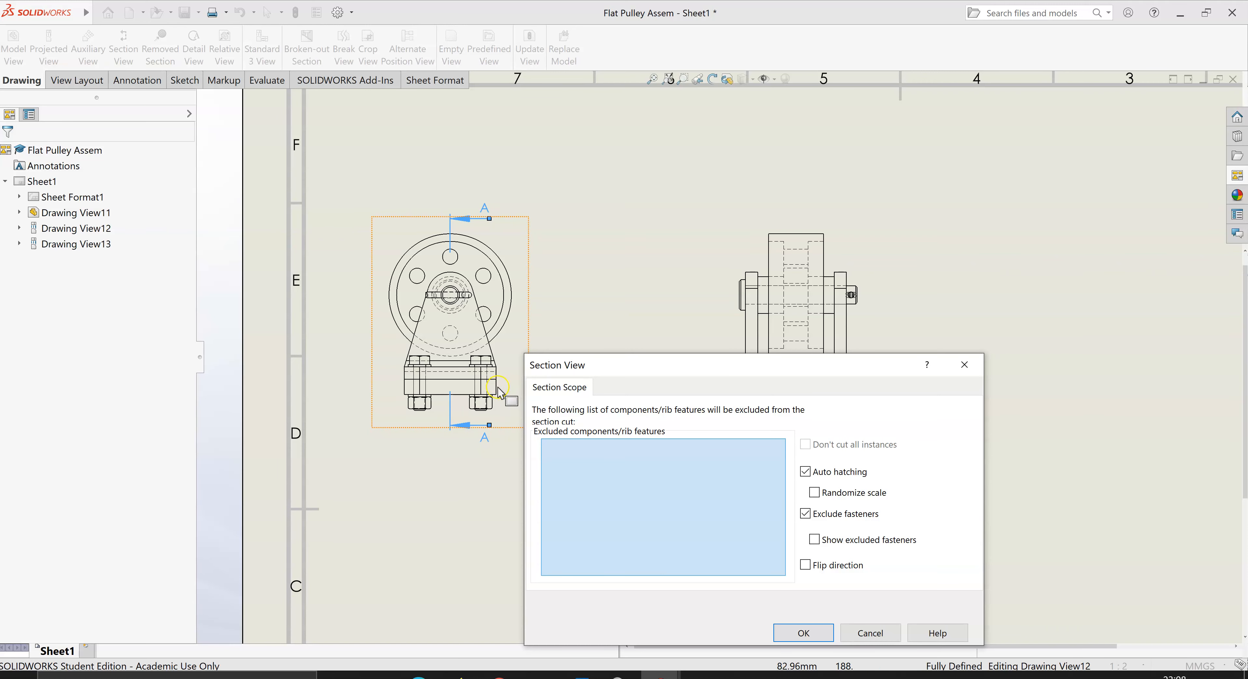
pyautogui.scroll(-2, 477, 315)
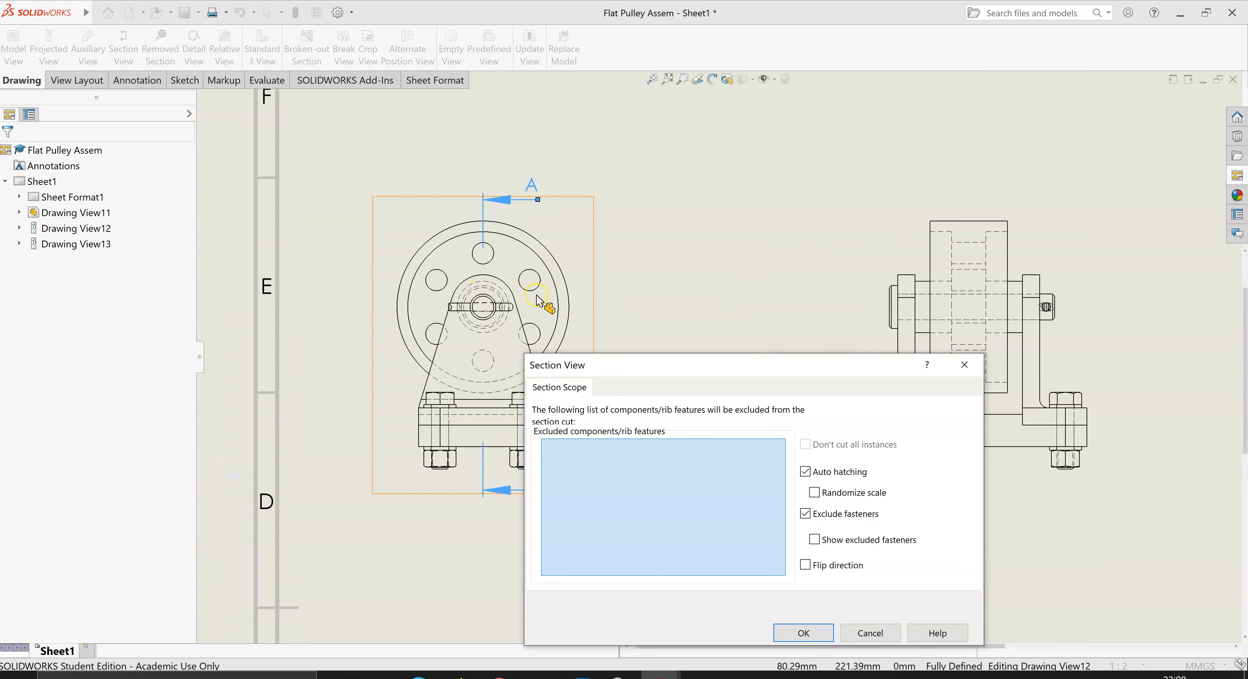
pyautogui.click(498, 307)
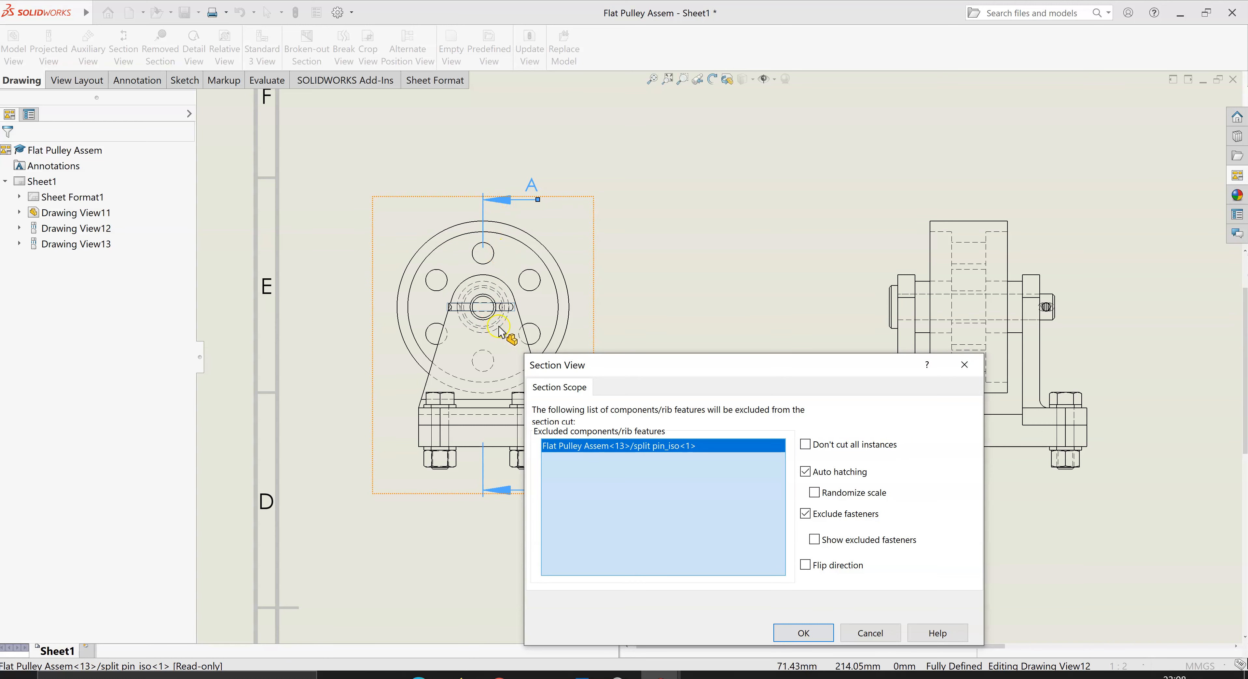
pyautogui.click(484, 298)
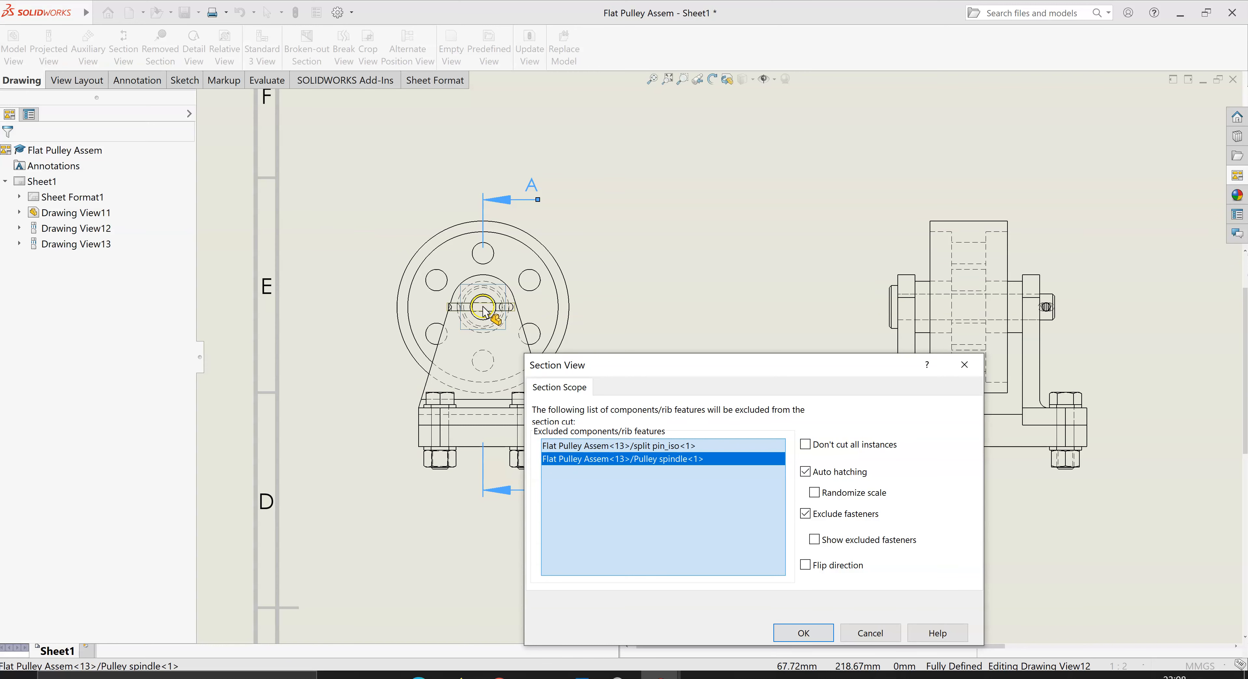
pyautogui.rightClick(503, 304)
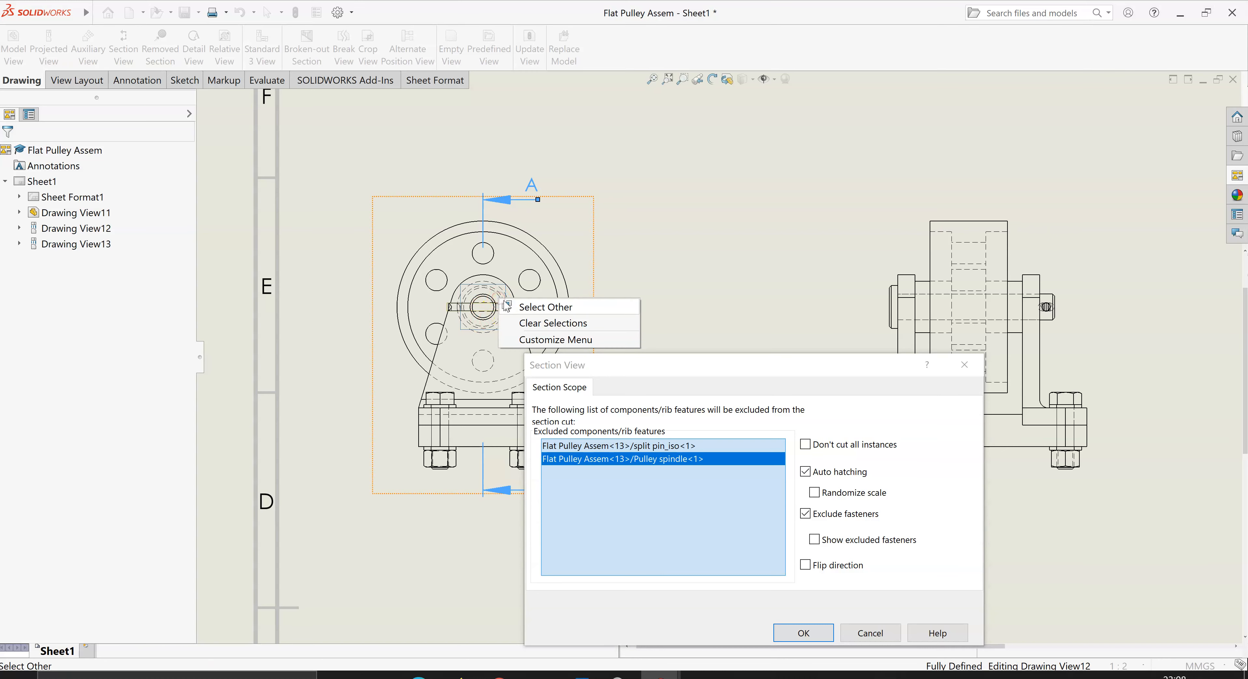
pyautogui.click(533, 308)
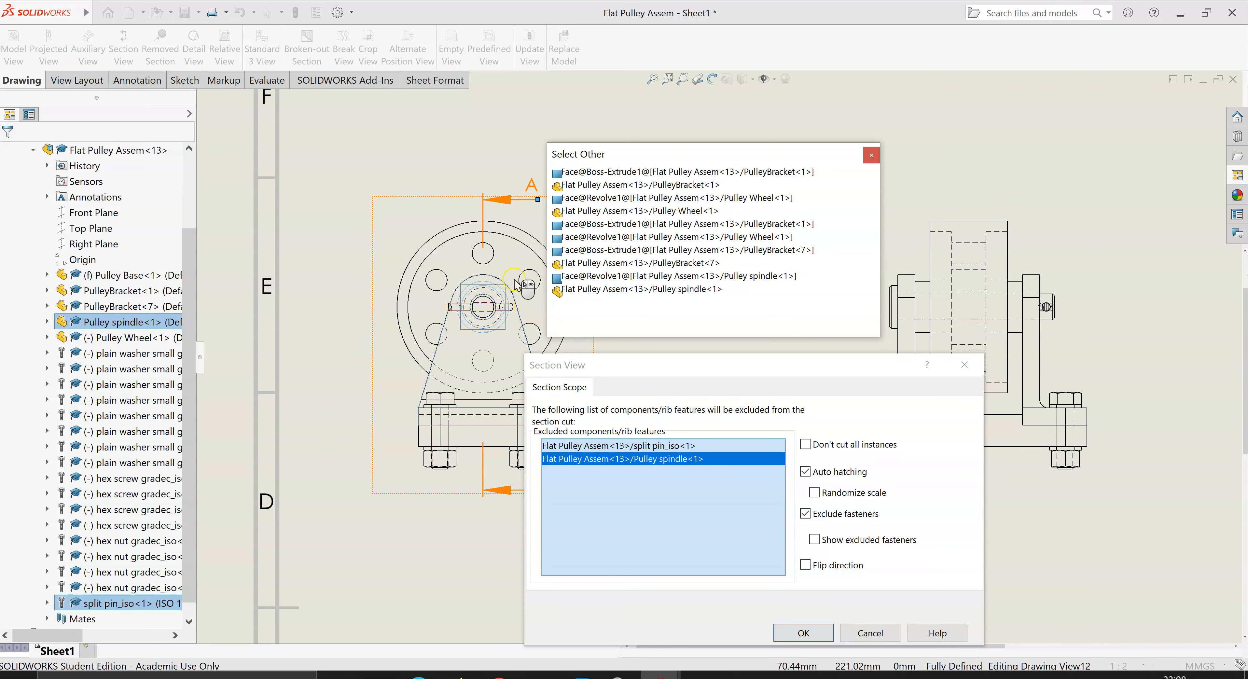
pyautogui.click(870, 155)
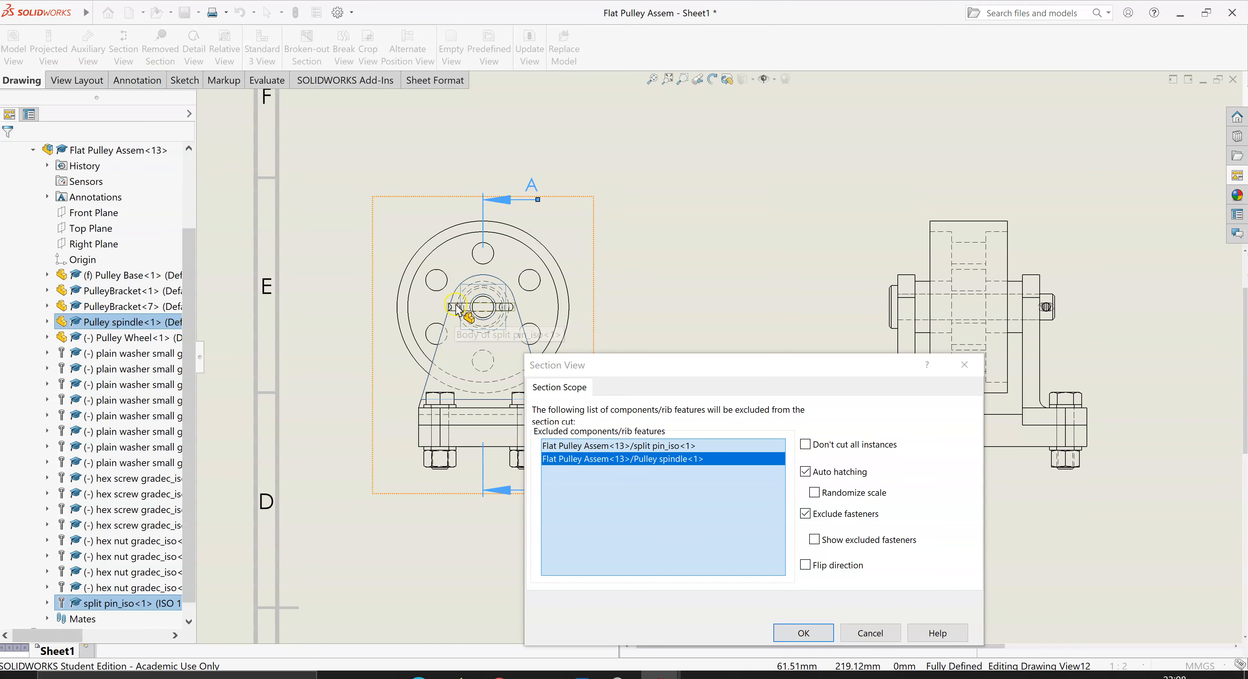
# - Accept the section scope and place the section view to the right of the front view, in line with it
pyautogui.moveTo(789, 368)
pyautogui.mouseDown()
pyautogui.moveTo(858, 336)
pyautogui.moveTo(855, 237)
pyautogui.mouseUp()
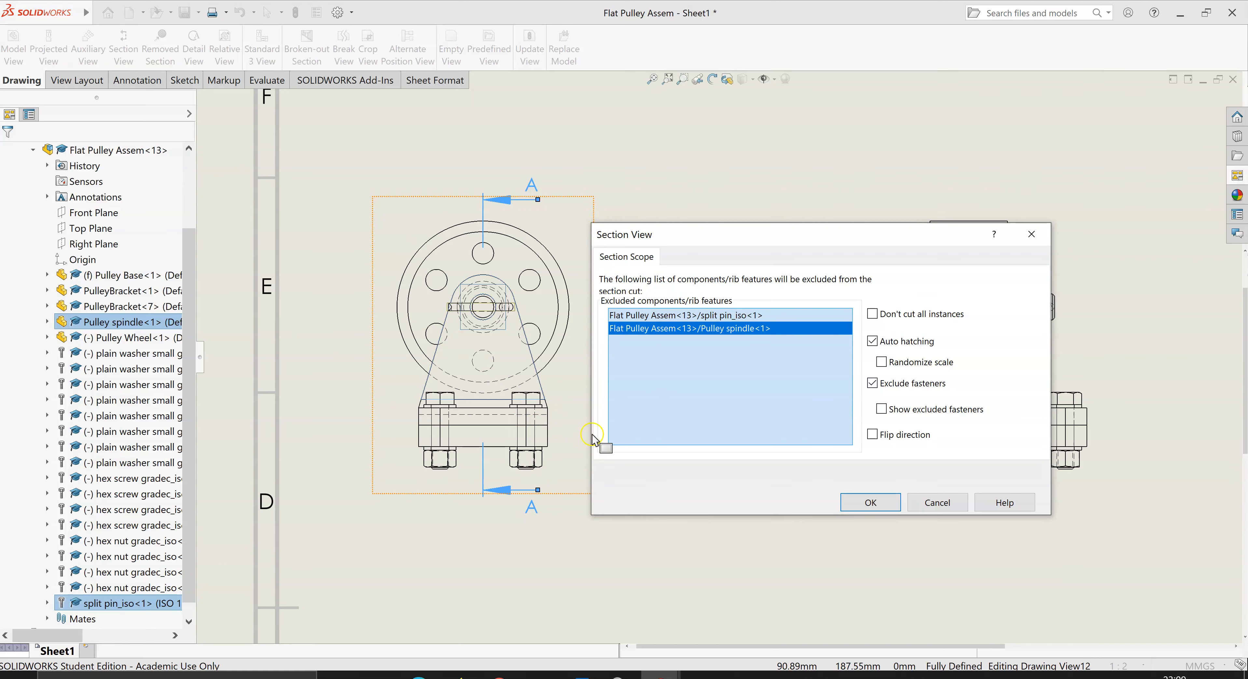
pyautogui.moveTo(794, 237)
pyautogui.mouseDown()
pyautogui.moveTo(733, 324)
pyautogui.moveTo(692, 179)
pyautogui.moveTo(652, 199)
pyautogui.mouseUp()
pyautogui.click(727, 462)
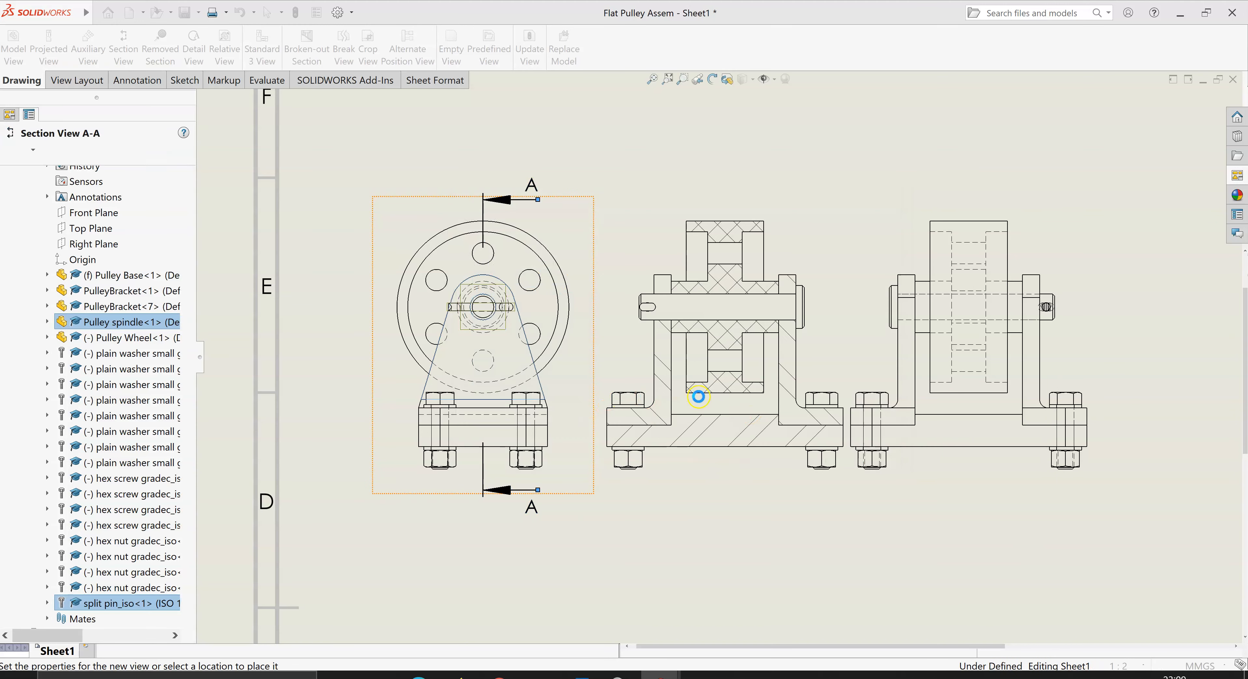
pyautogui.scroll(5, 698, 396)
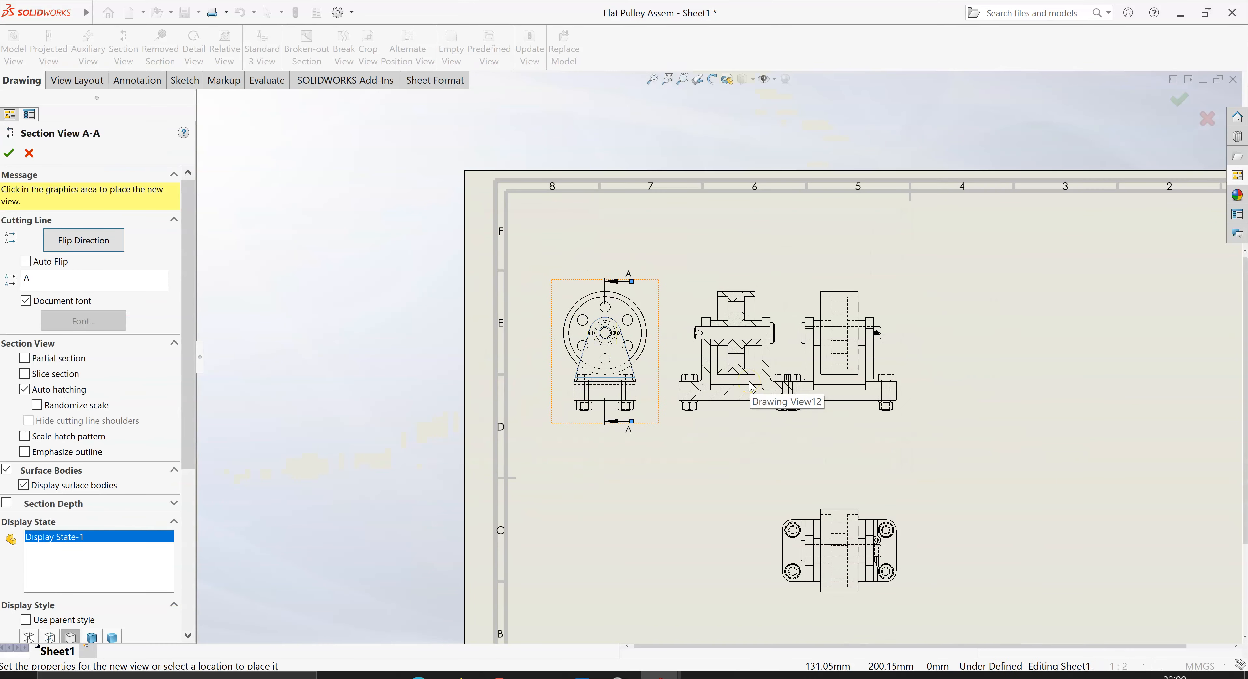
pyautogui.click(1005, 402)
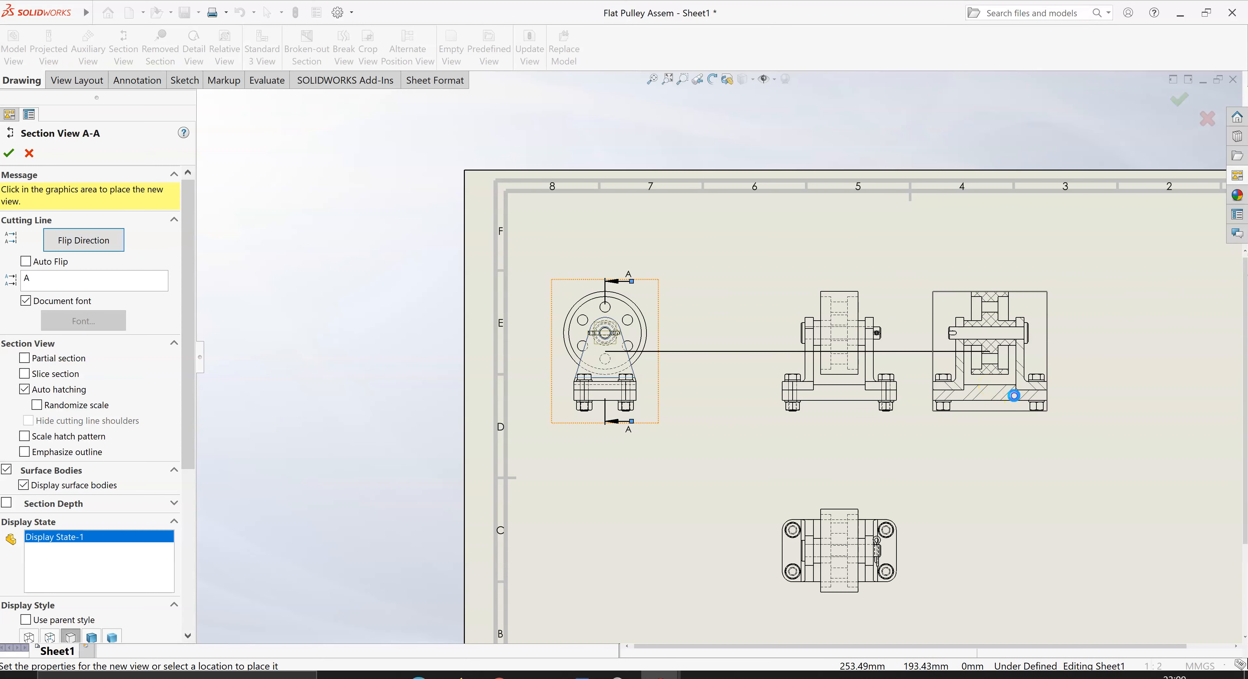
pyautogui.click(1086, 395)
# - Examine the section view around the spindle, split pin and hatched pulley wheel and brackets
pyautogui.scroll(-2, 1033, 334)
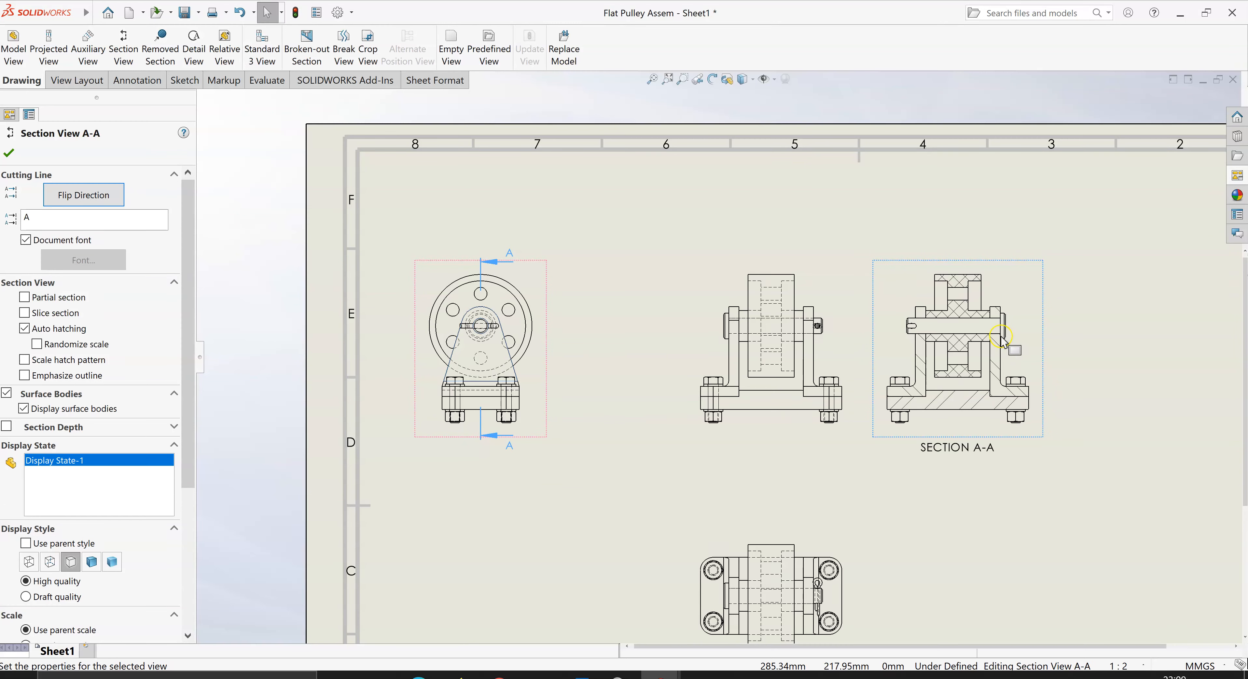
pyautogui.scroll(-2, 1044, 333)
pyautogui.scroll(-1, 975, 333)
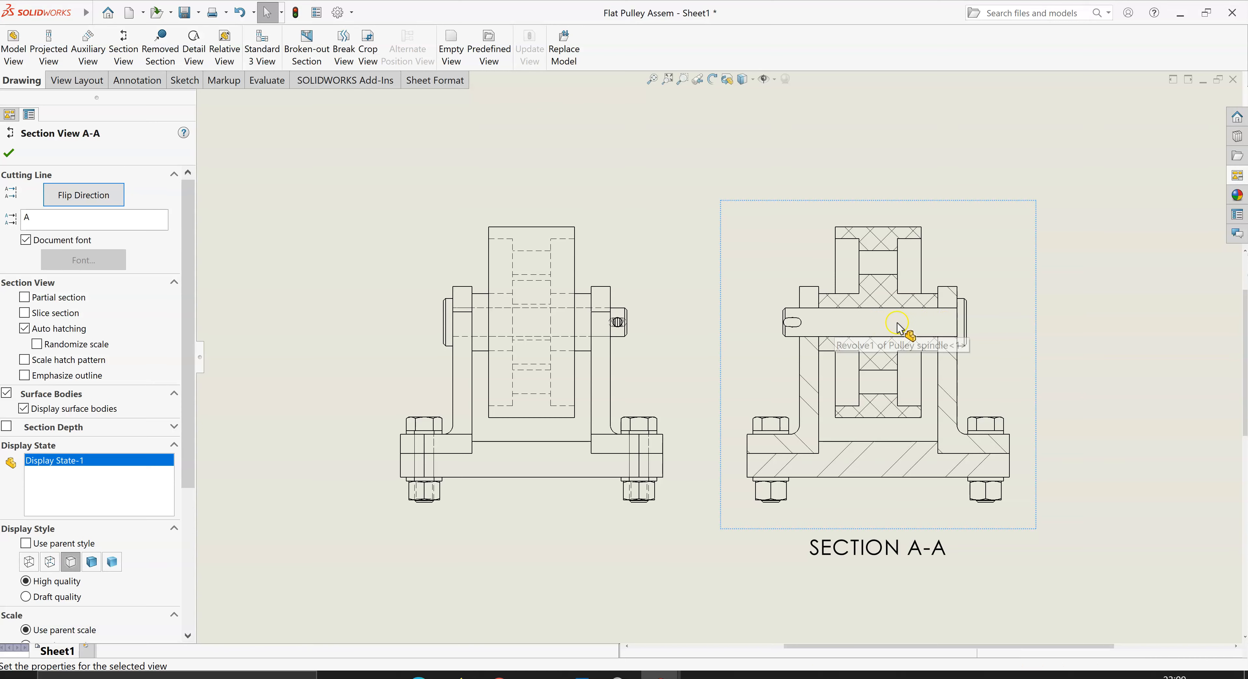
pyautogui.scroll(-3, 965, 331)
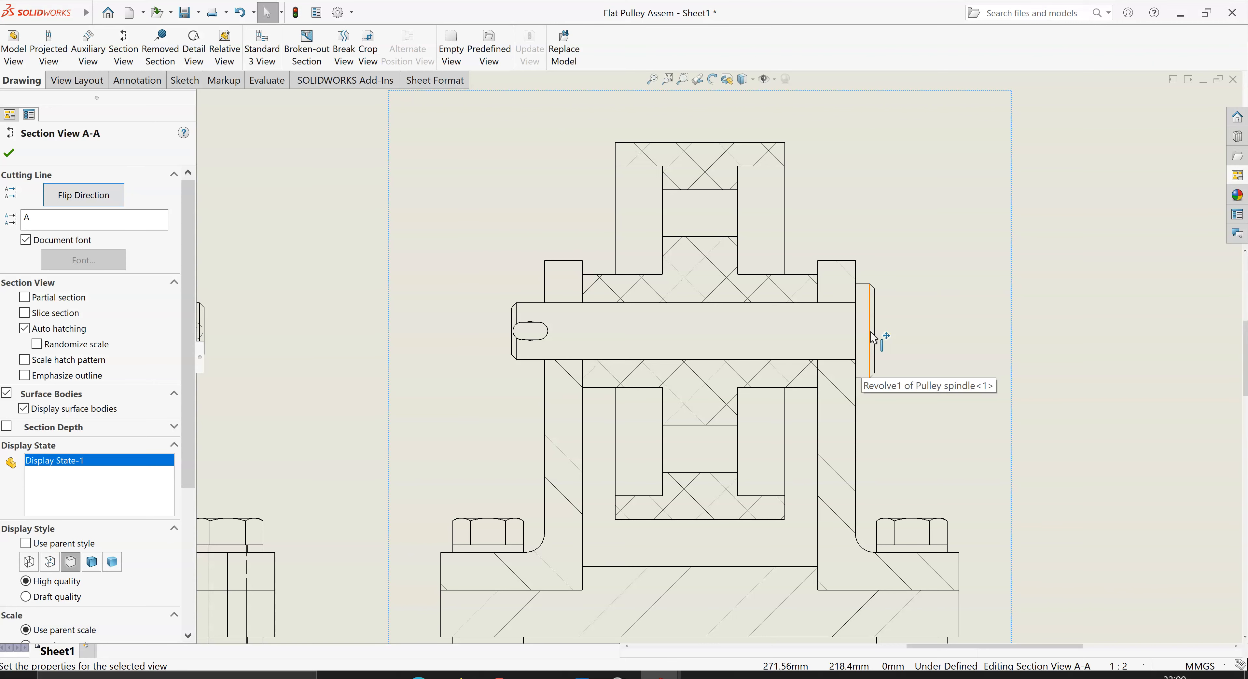
pyautogui.click(547, 344)
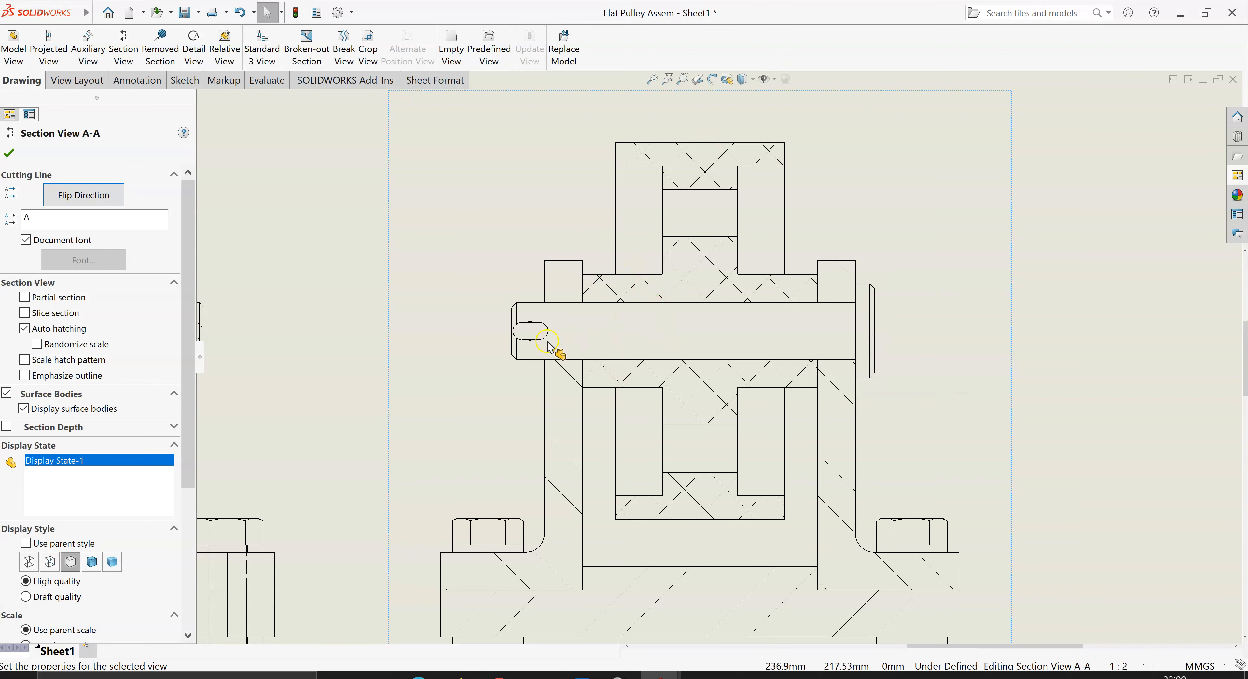
pyautogui.scroll(1, 530, 339)
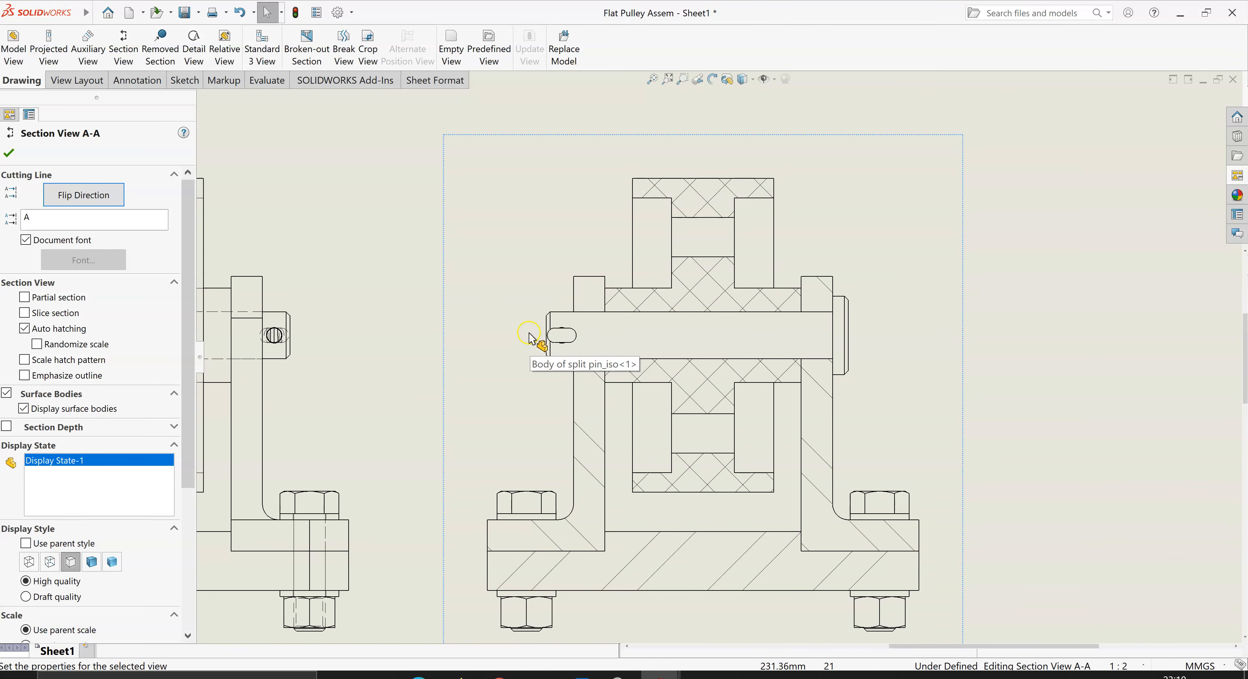
pyautogui.scroll(1, 564, 339)
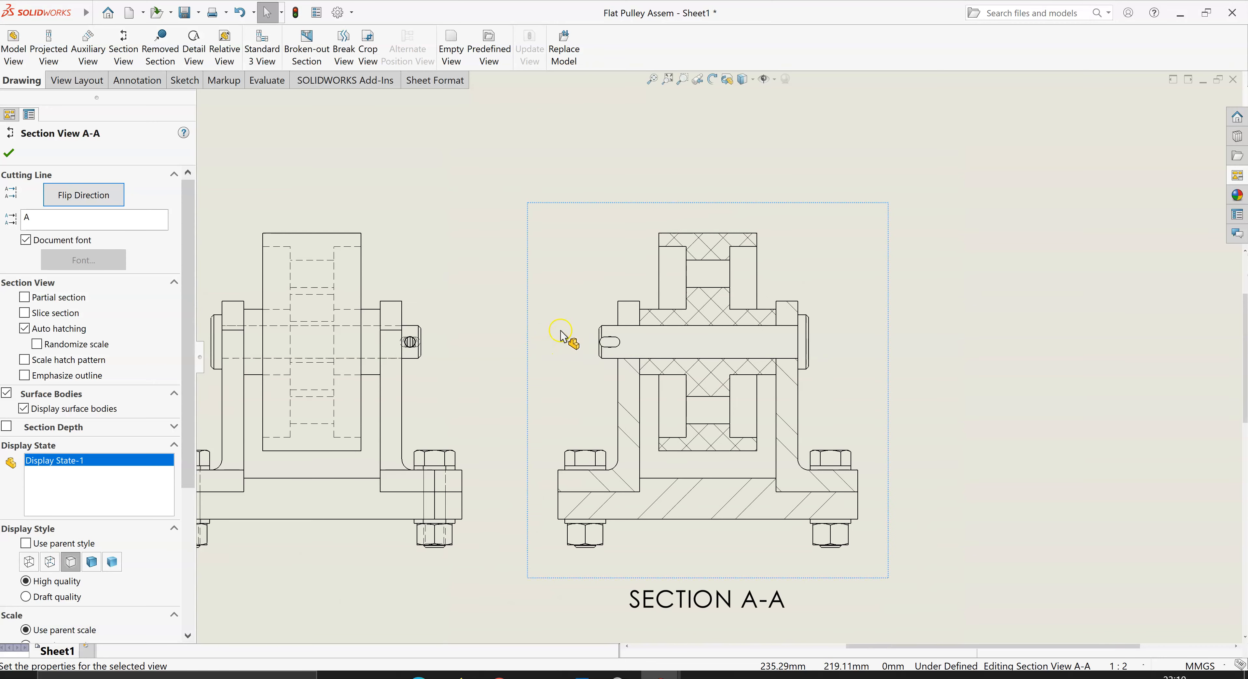
pyautogui.scroll(2, 610, 341)
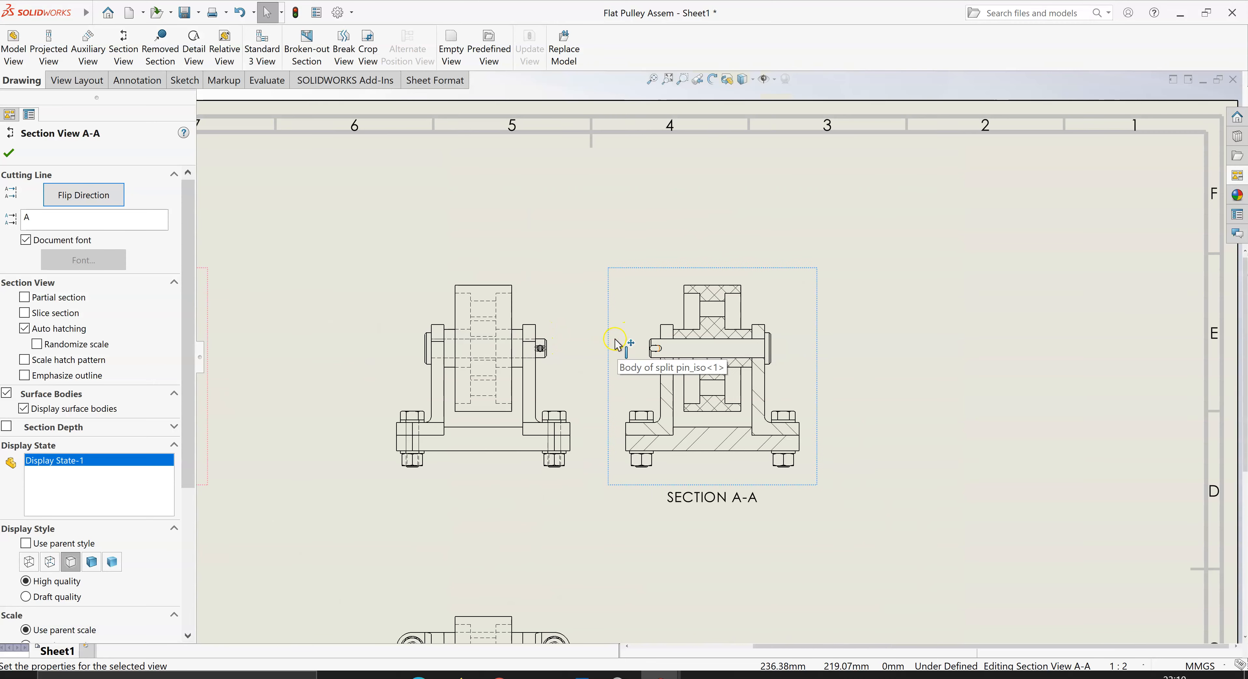
pyautogui.scroll(-1, 537, 345)
pyautogui.scroll(2, 543, 344)
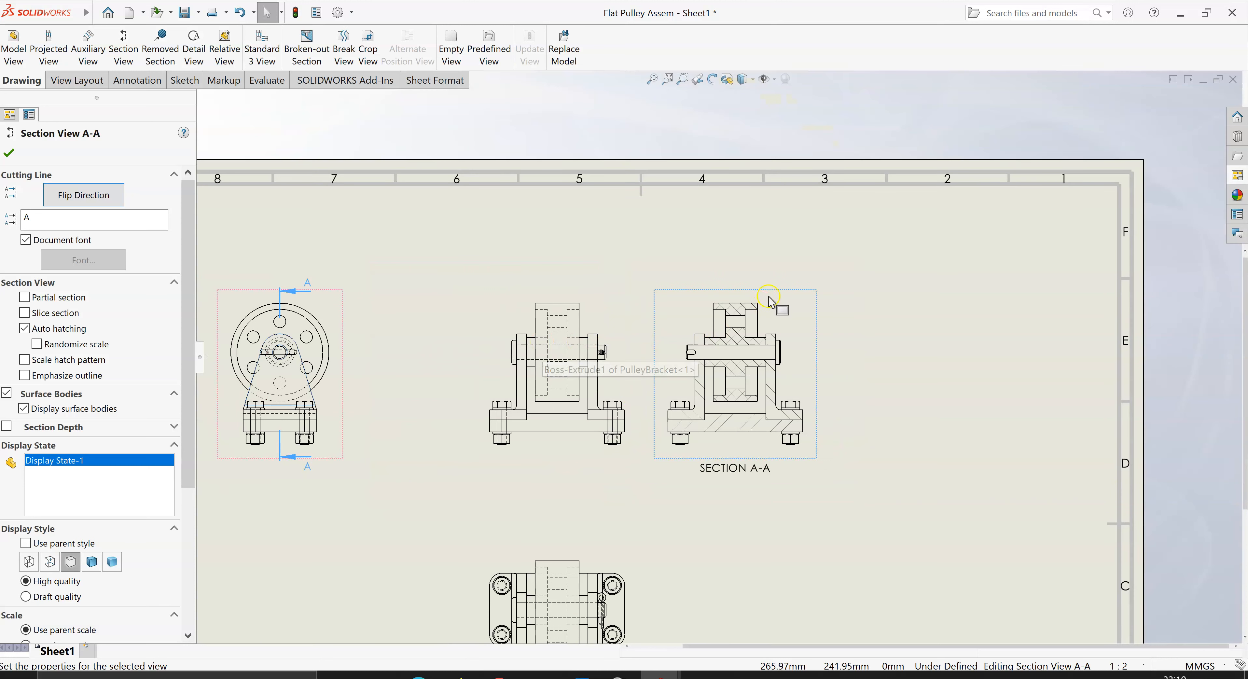
# - Move the section view slightly right, away from the front view, and raise the front view together with its aligned views
pyautogui.moveTo(829, 296)
pyautogui.mouseDown()
pyautogui.moveTo(880, 315)
pyautogui.moveTo(830, 315)
pyautogui.mouseUp()
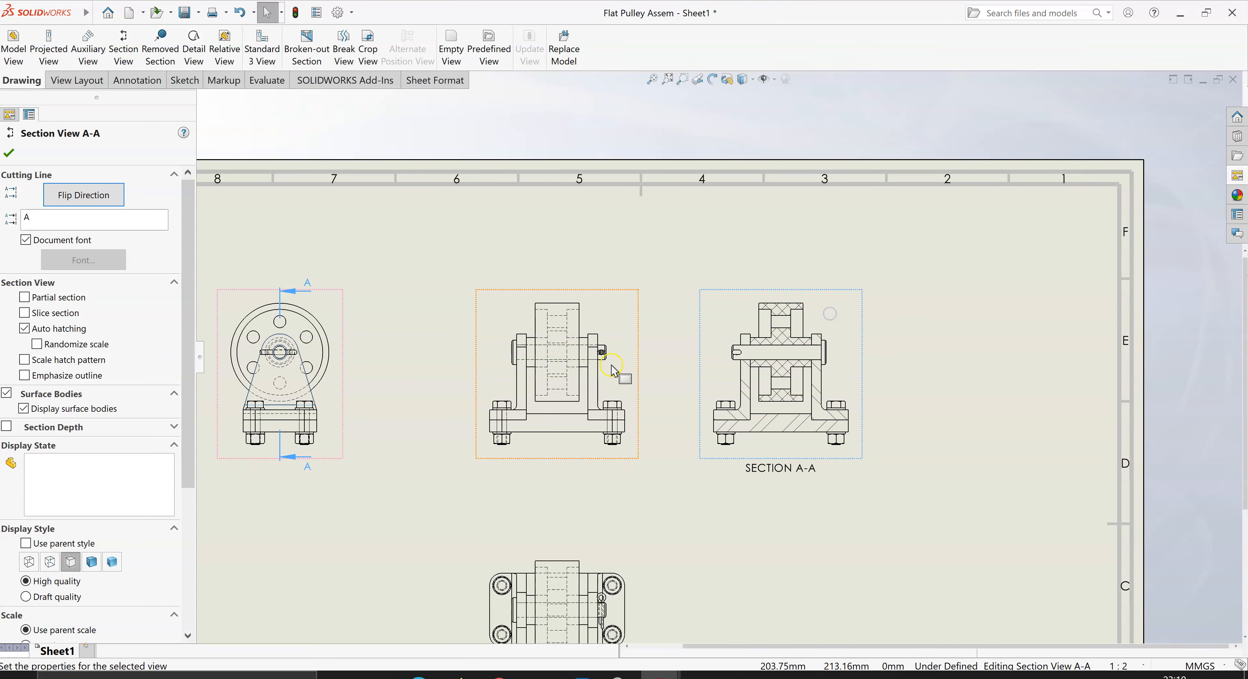
pyautogui.moveTo(590, 290); pyautogui.dragTo(593, 245)
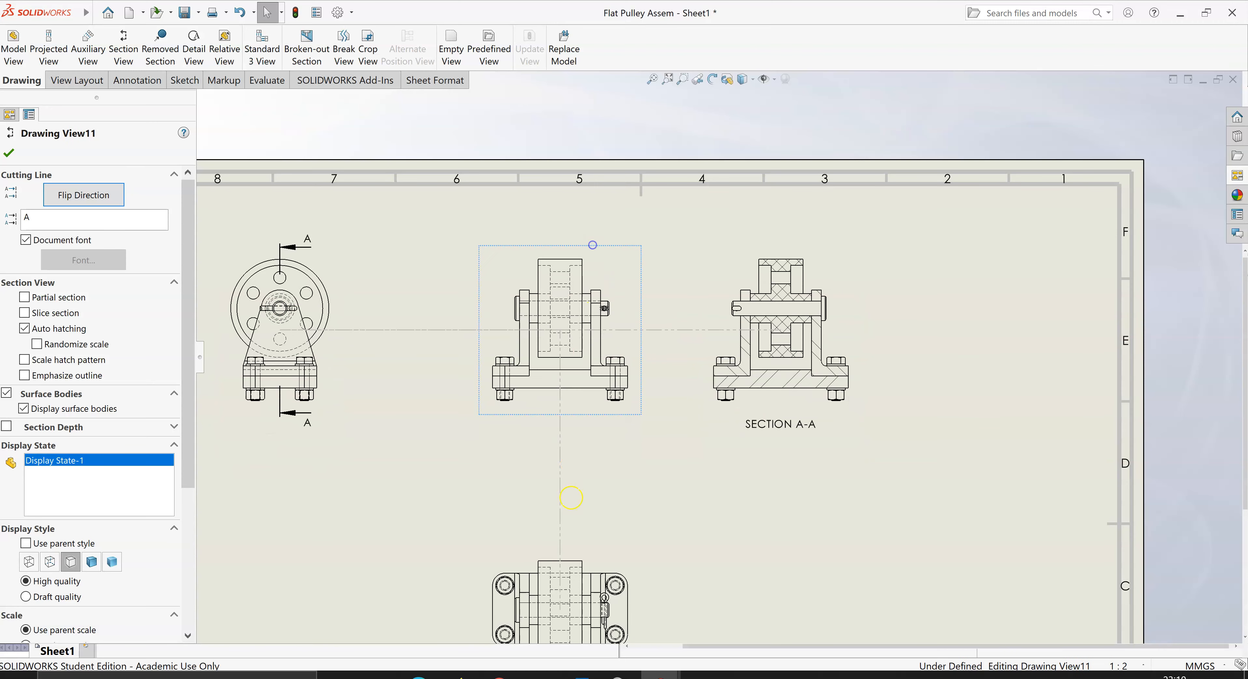
pyautogui.scroll(2, 621, 510)
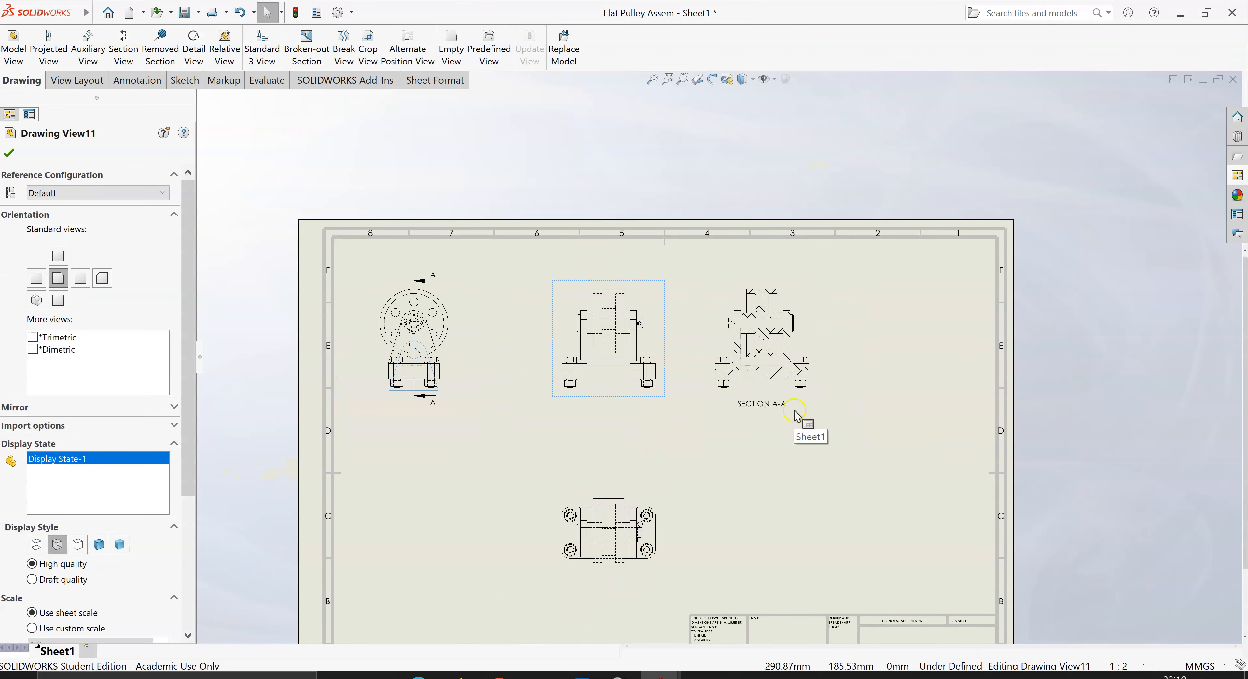
# - Examine the hatching of the pulley base, brackets and wheel in section A-A
pyautogui.scroll(1, 796, 410)
pyautogui.scroll(-2, 701, 413)
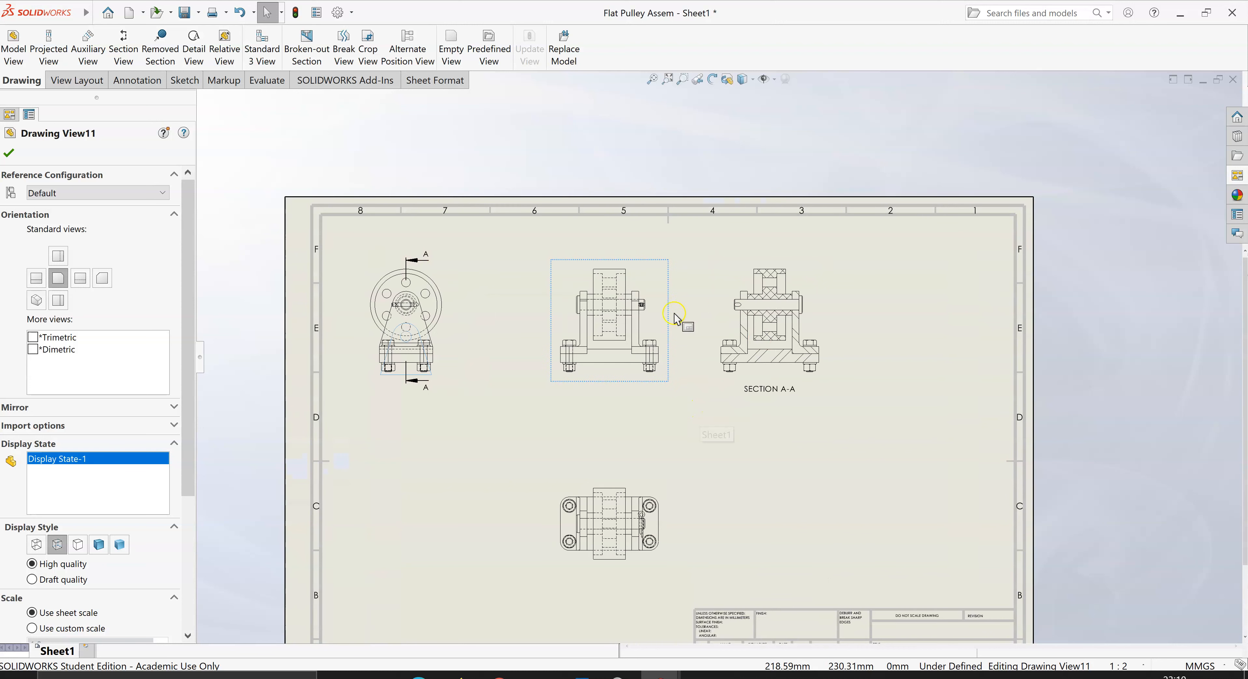
pyautogui.scroll(-1, 601, 402)
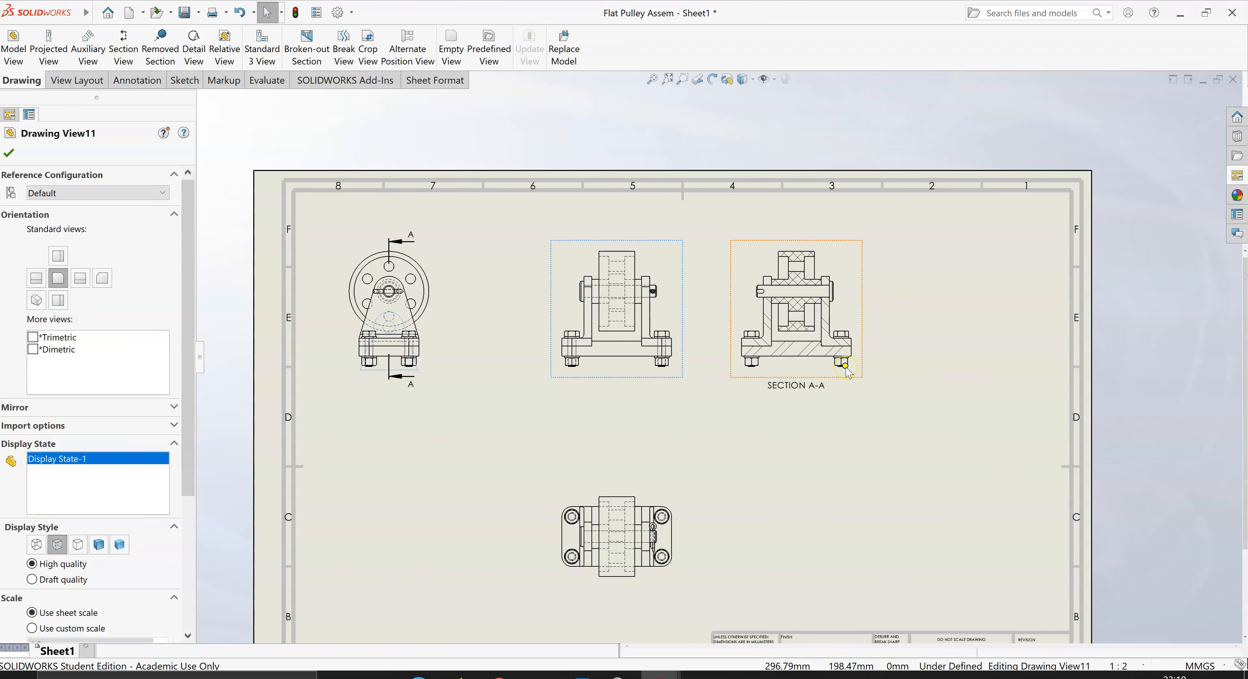
pyautogui.scroll(-2, 853, 334)
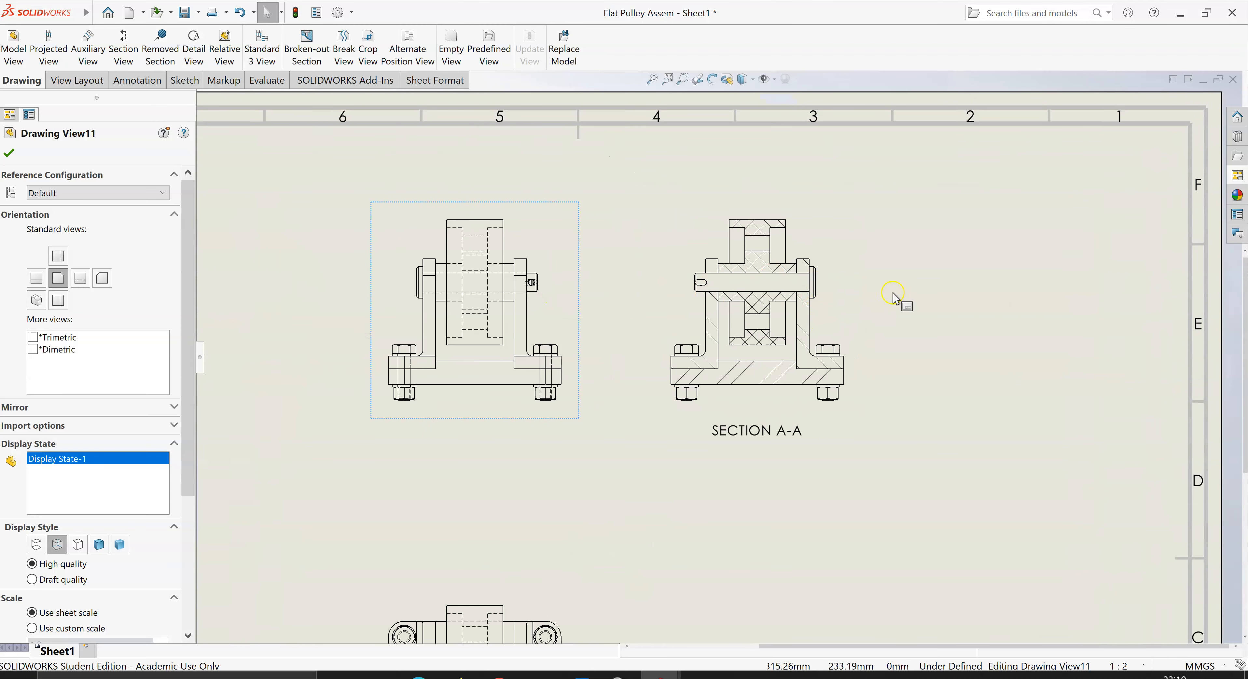
pyautogui.scroll(-2, 790, 339)
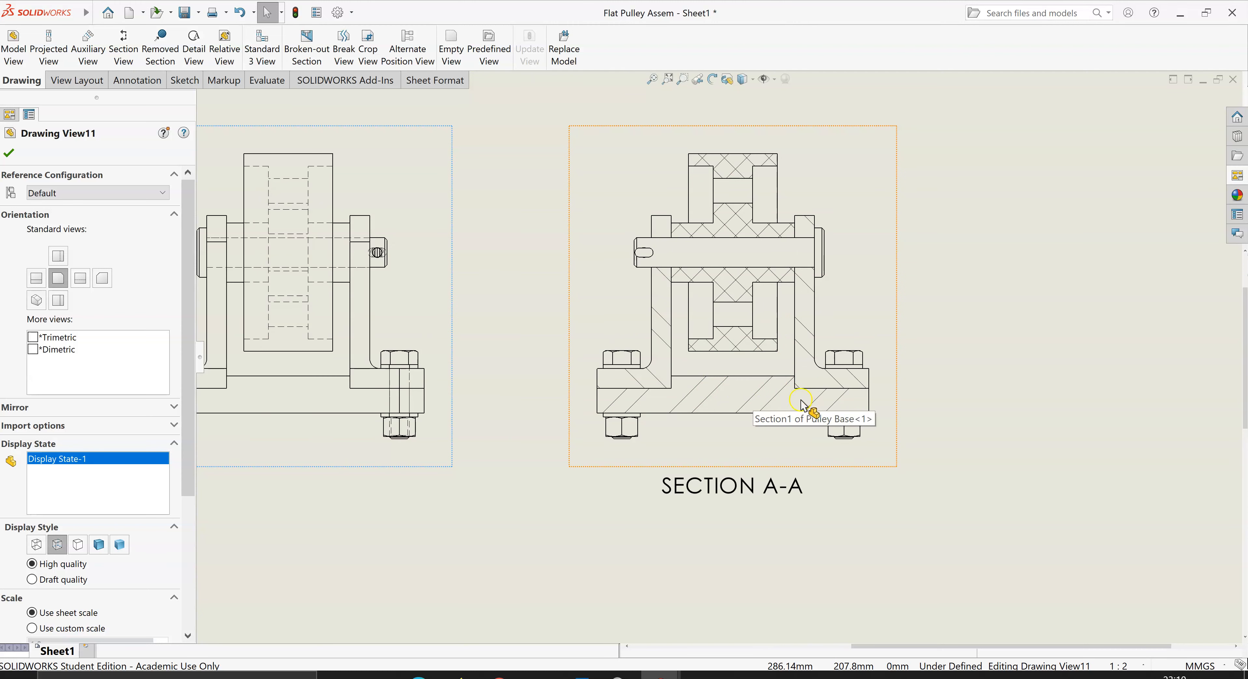
pyautogui.scroll(2, 802, 393)
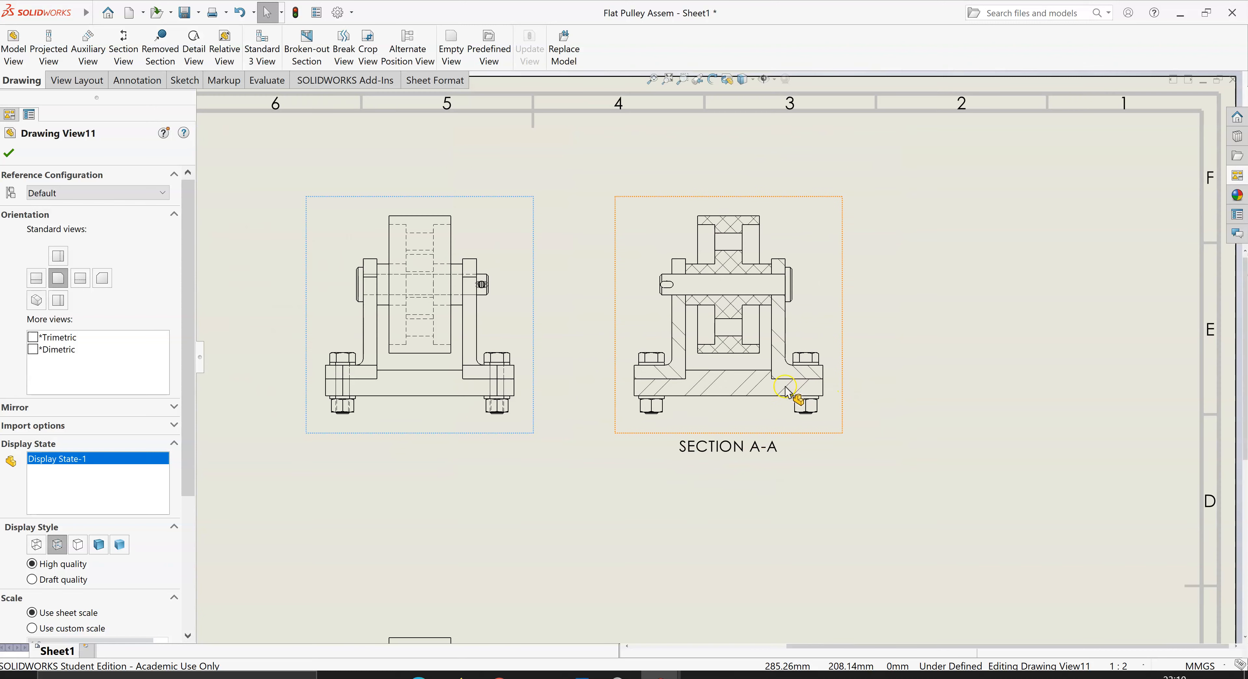
pyautogui.scroll(-1, 781, 395)
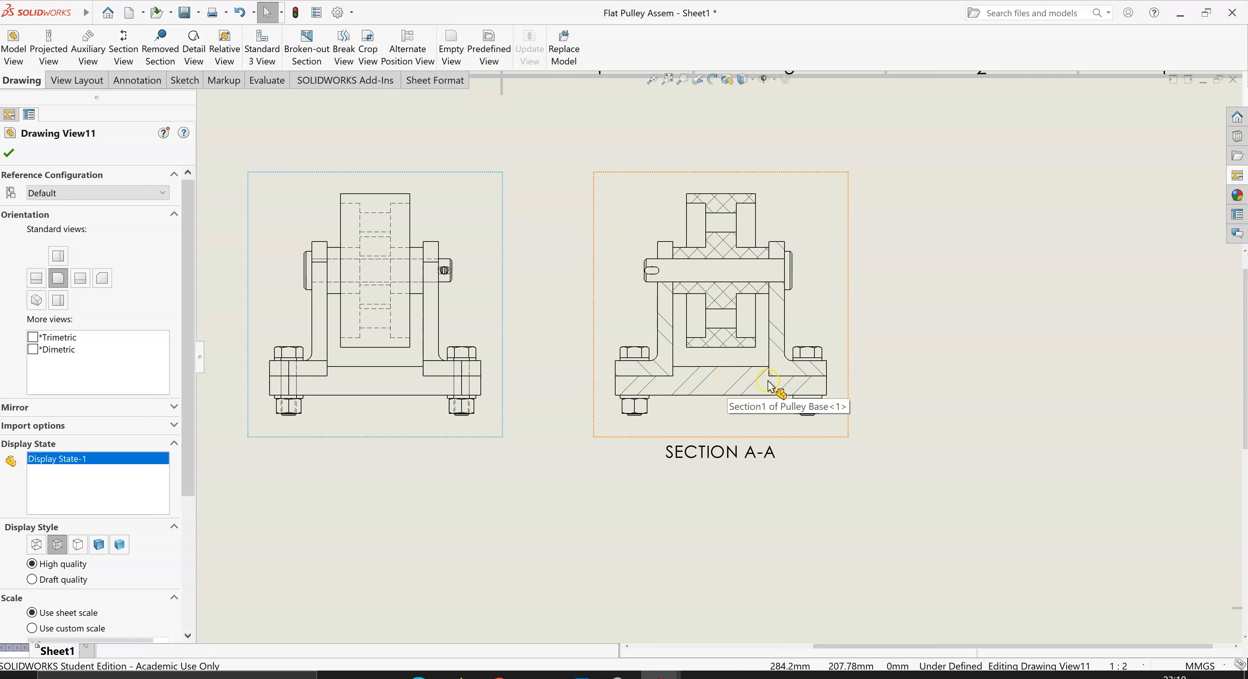
pyautogui.scroll(1, 730, 385)
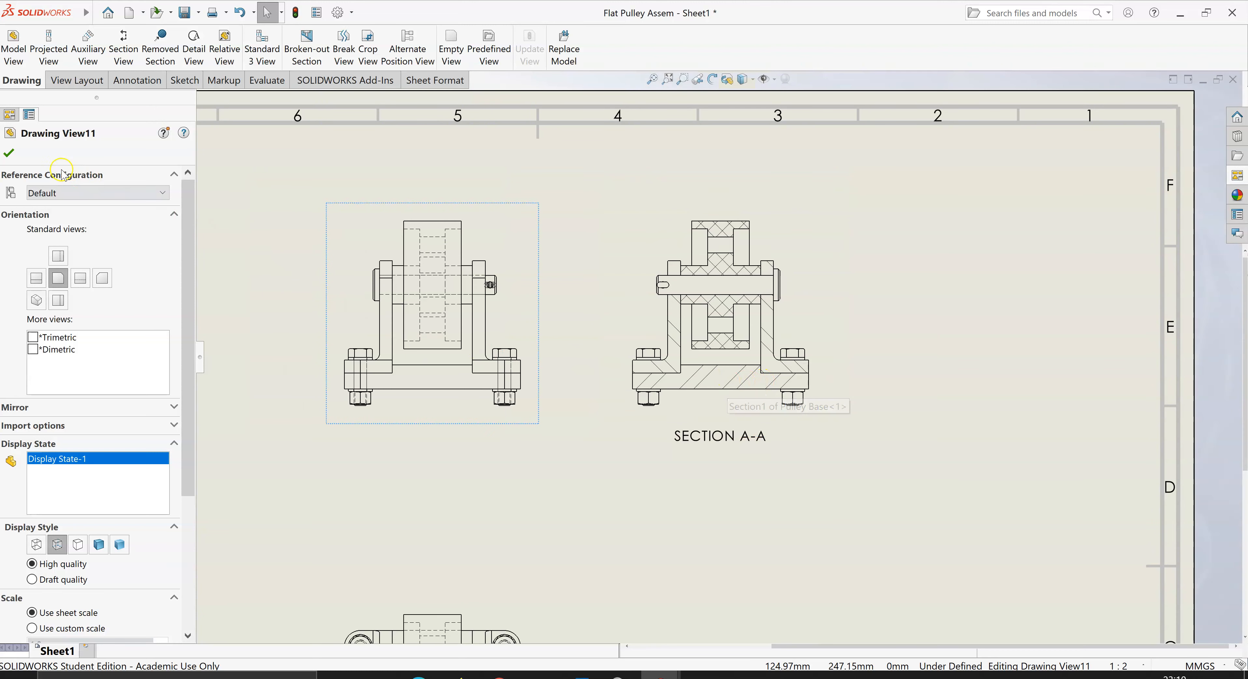
# - Close the drawing view properties and check the material assigned to the pulley base in the assembly tree
pyautogui.click(8, 153)
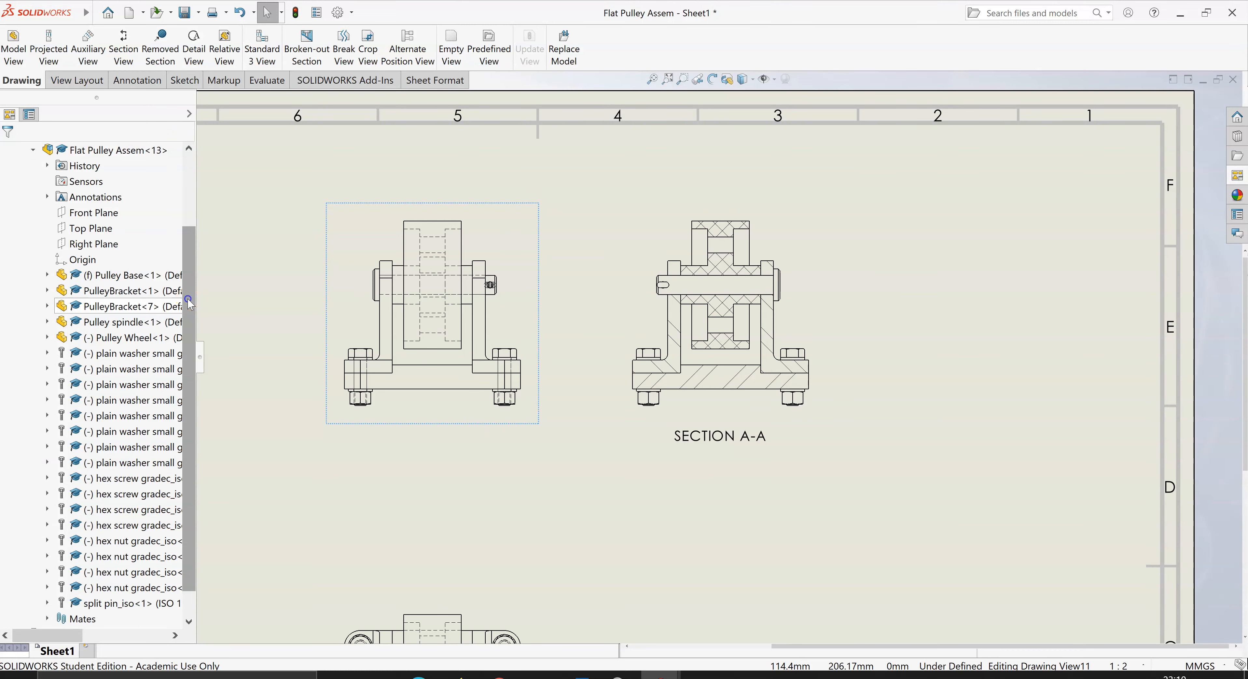
pyautogui.scroll(2, 181, 204)
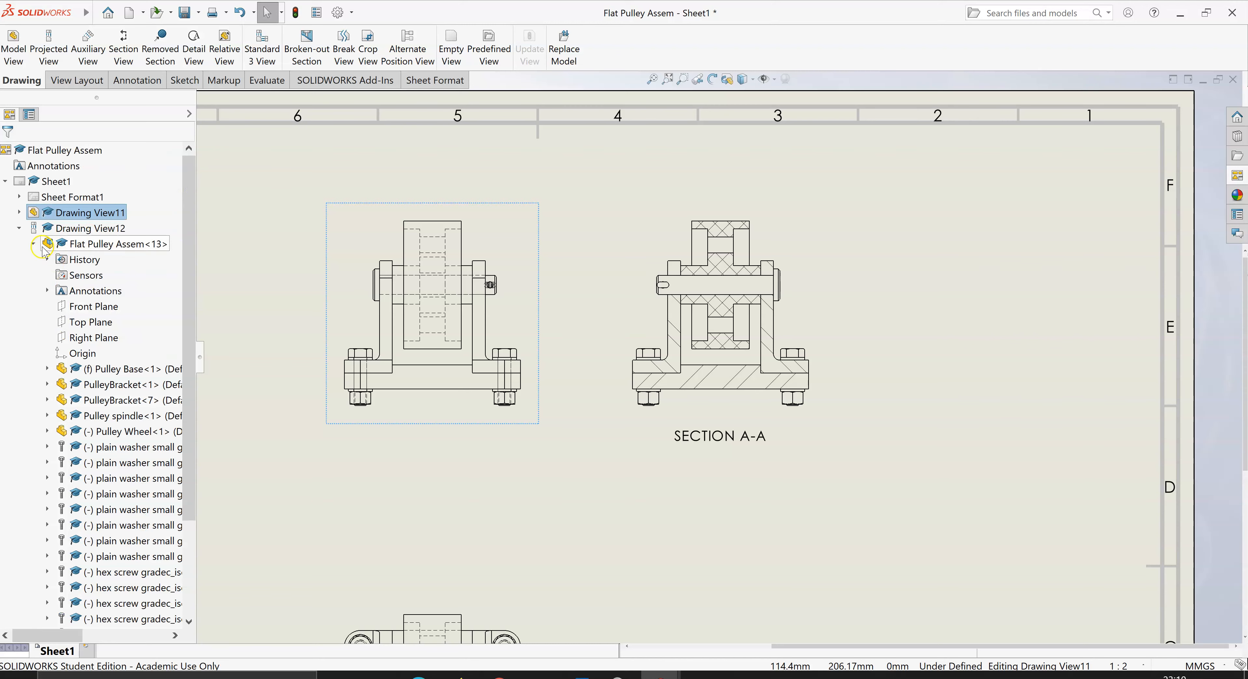
pyautogui.click(47, 368)
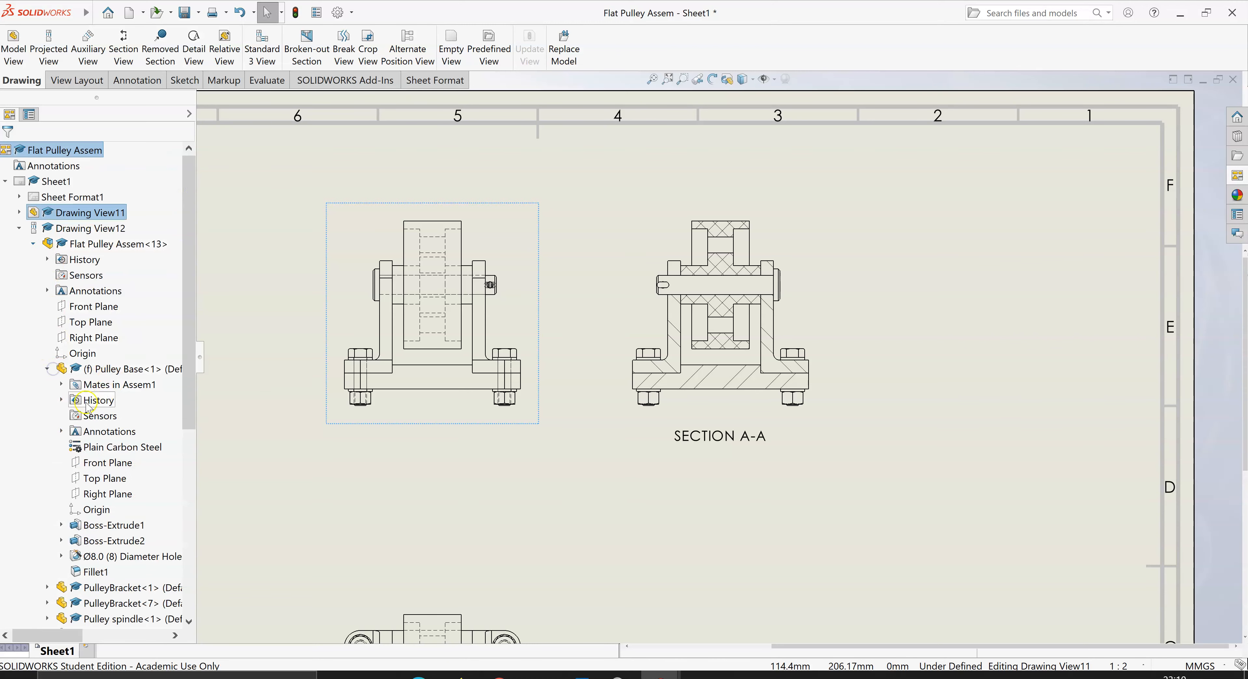
pyautogui.click(112, 450)
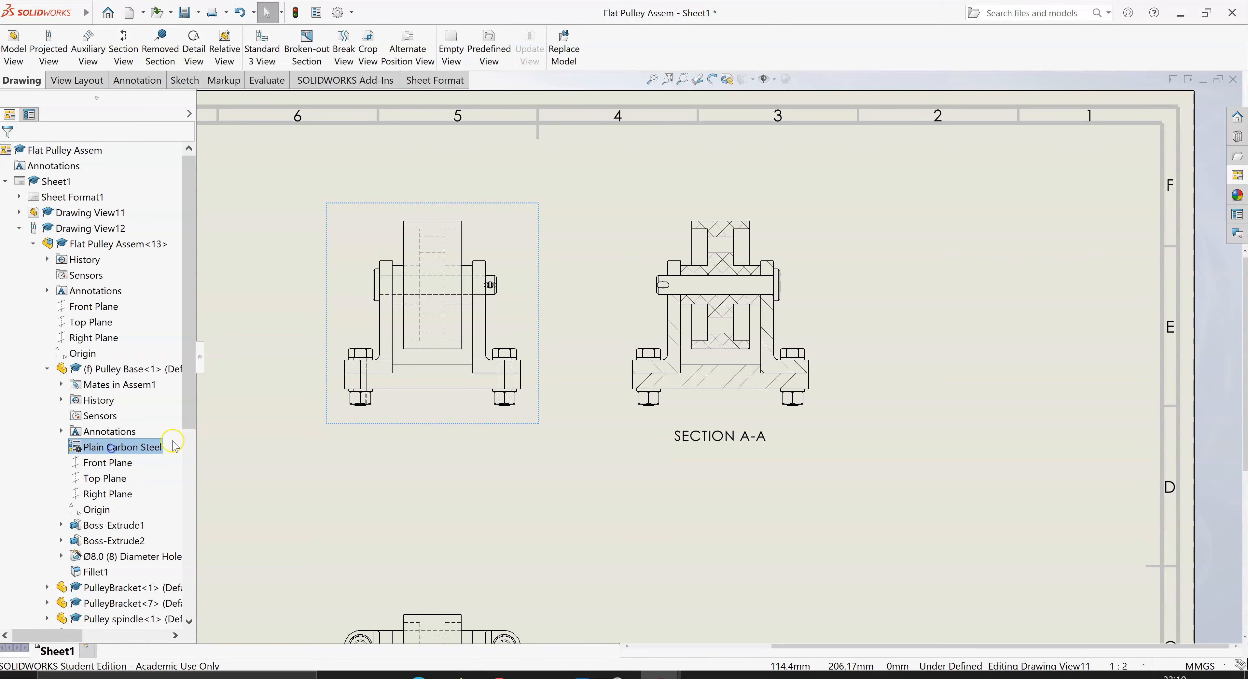
# - Check the materials assigned to the pulley spindle and the pulley wheel in the assembly tree
pyautogui.scroll(-3, 146, 450)
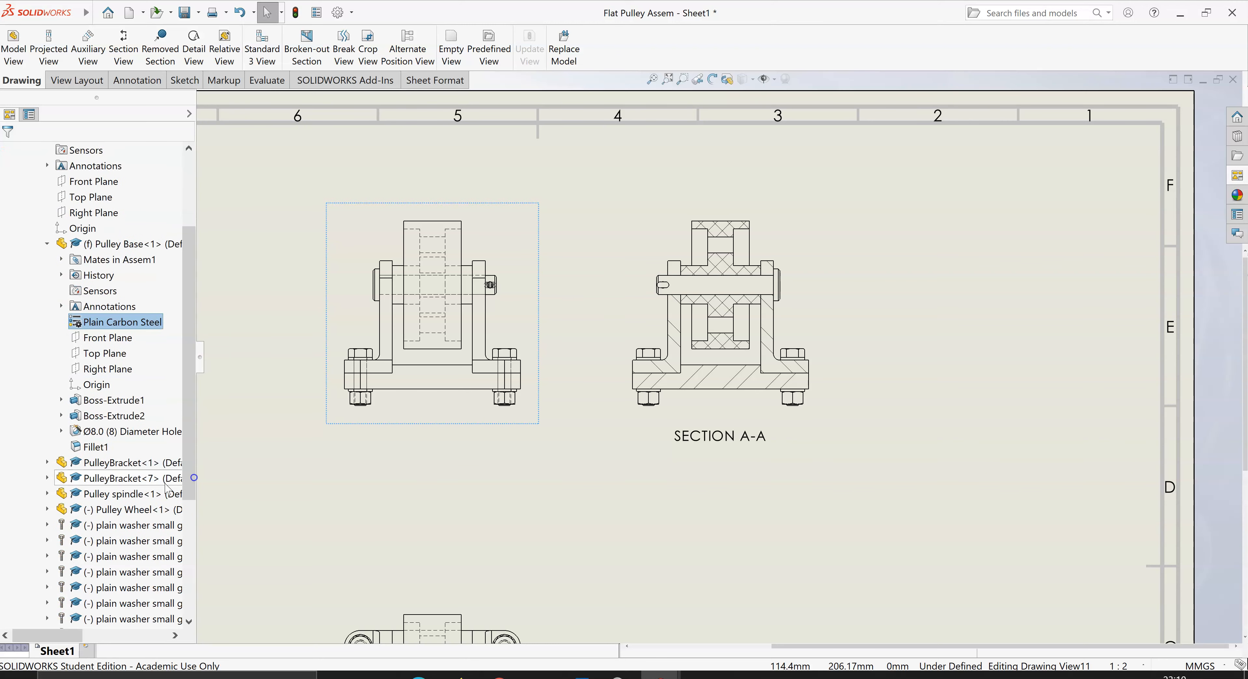
pyautogui.click(47, 494)
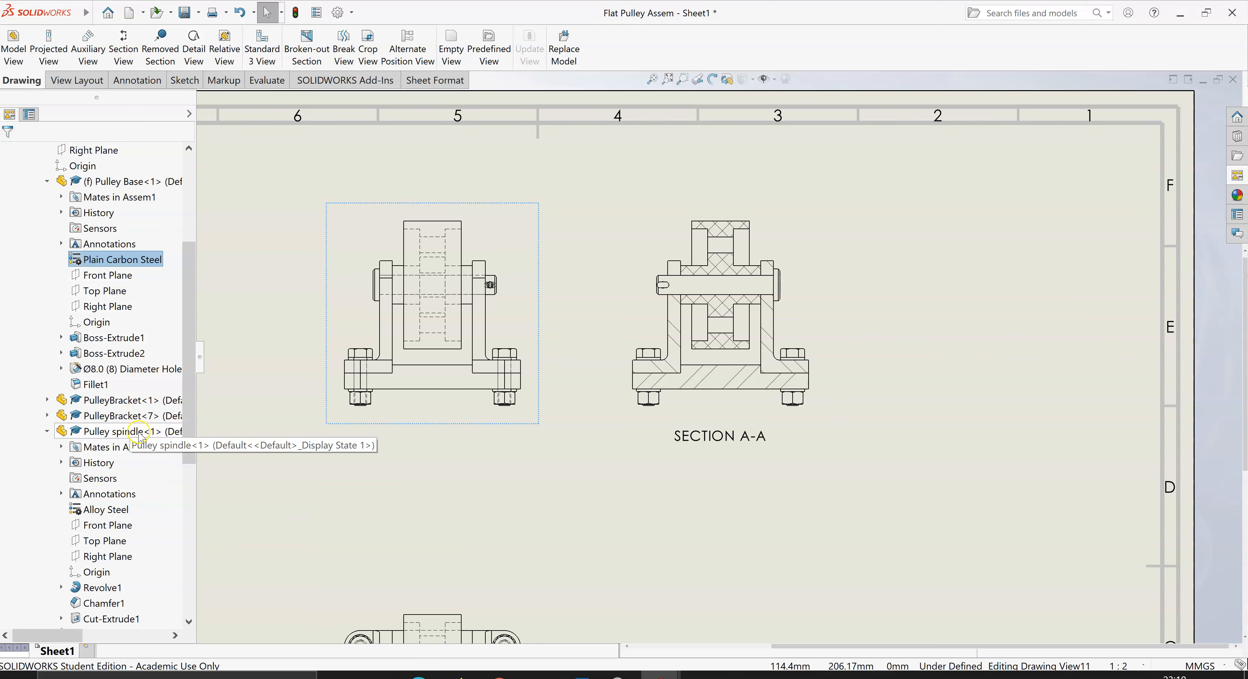
pyautogui.click(107, 512)
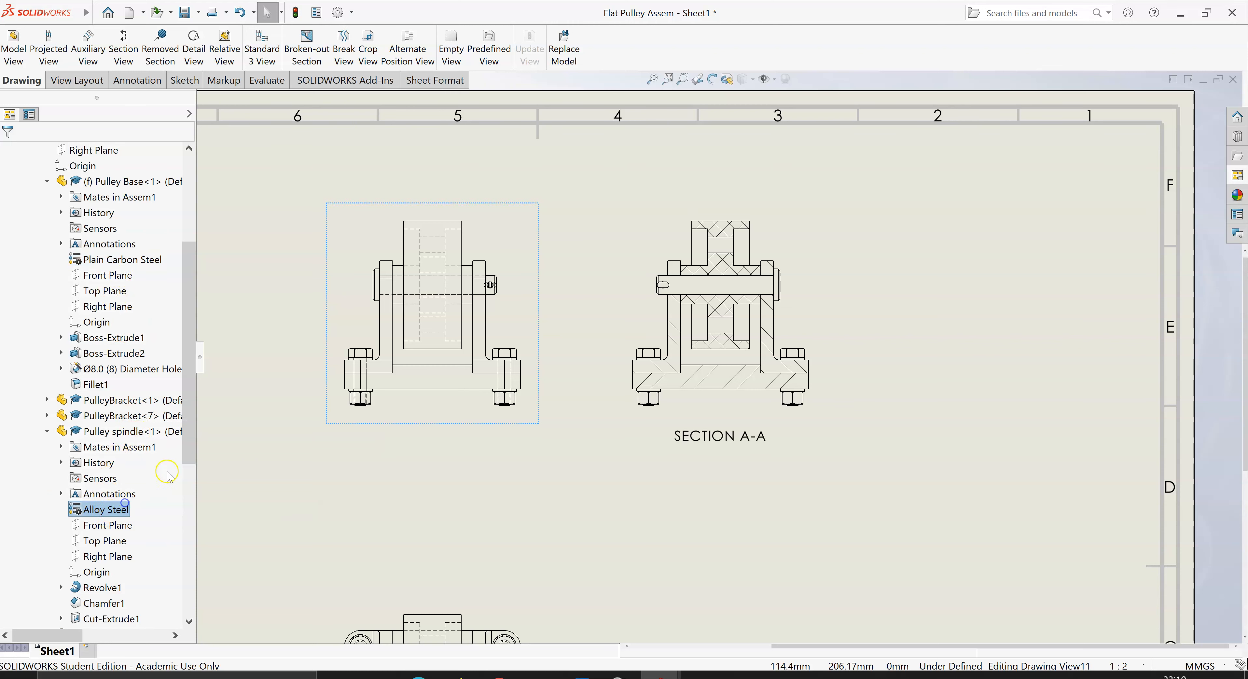
pyautogui.scroll(-2, 189, 455)
pyautogui.click(47, 556)
pyautogui.scroll(-3, 102, 517)
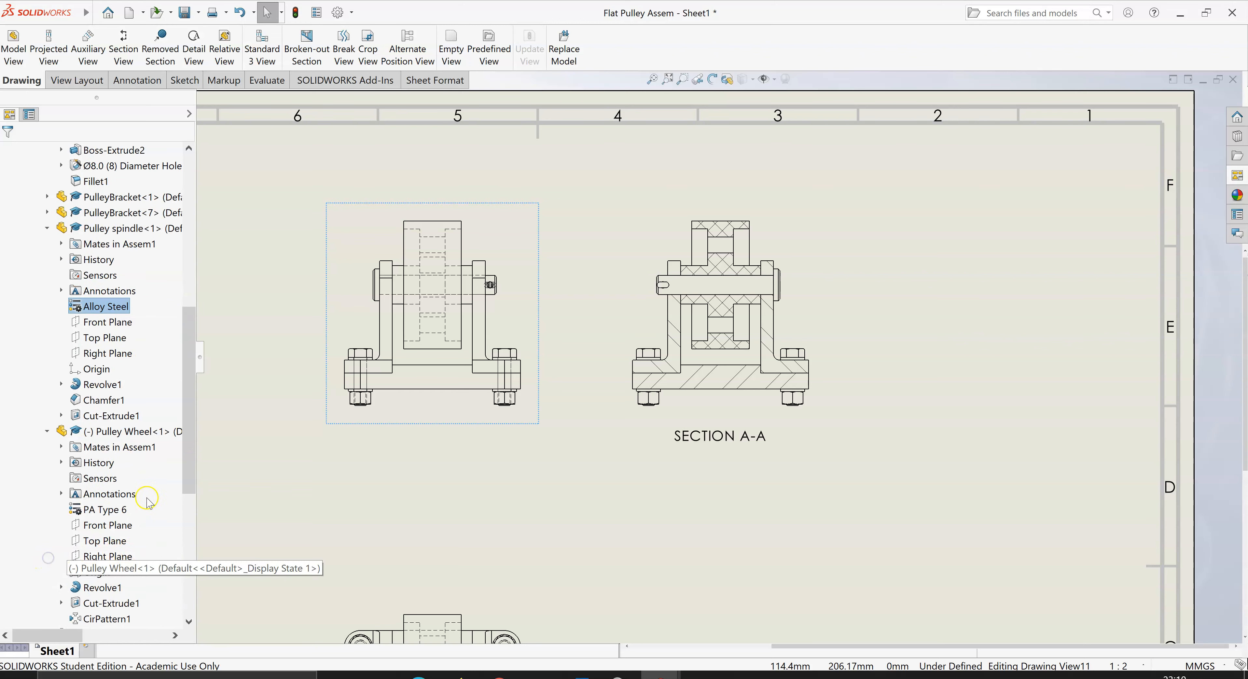
pyautogui.click(102, 513)
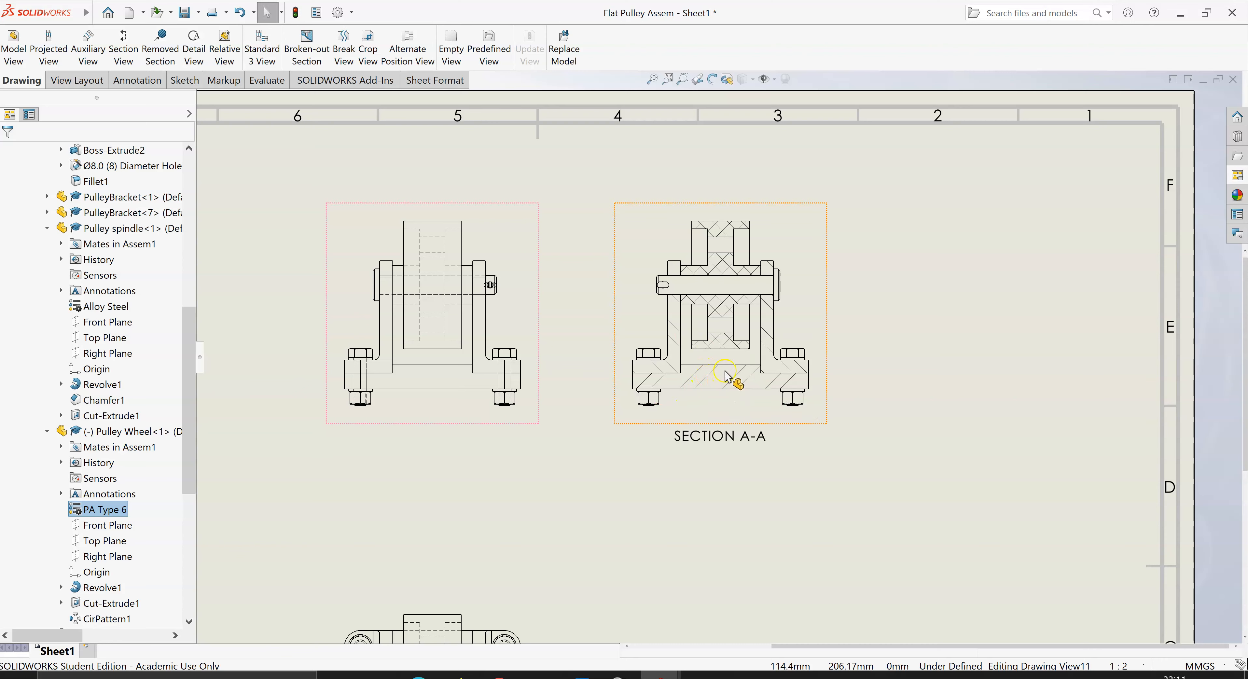
# - Turn off material crosshatch for the pulley base's hatch in section A-A, keeping the ANSI32 (Steel) pattern
pyautogui.click(749, 377)
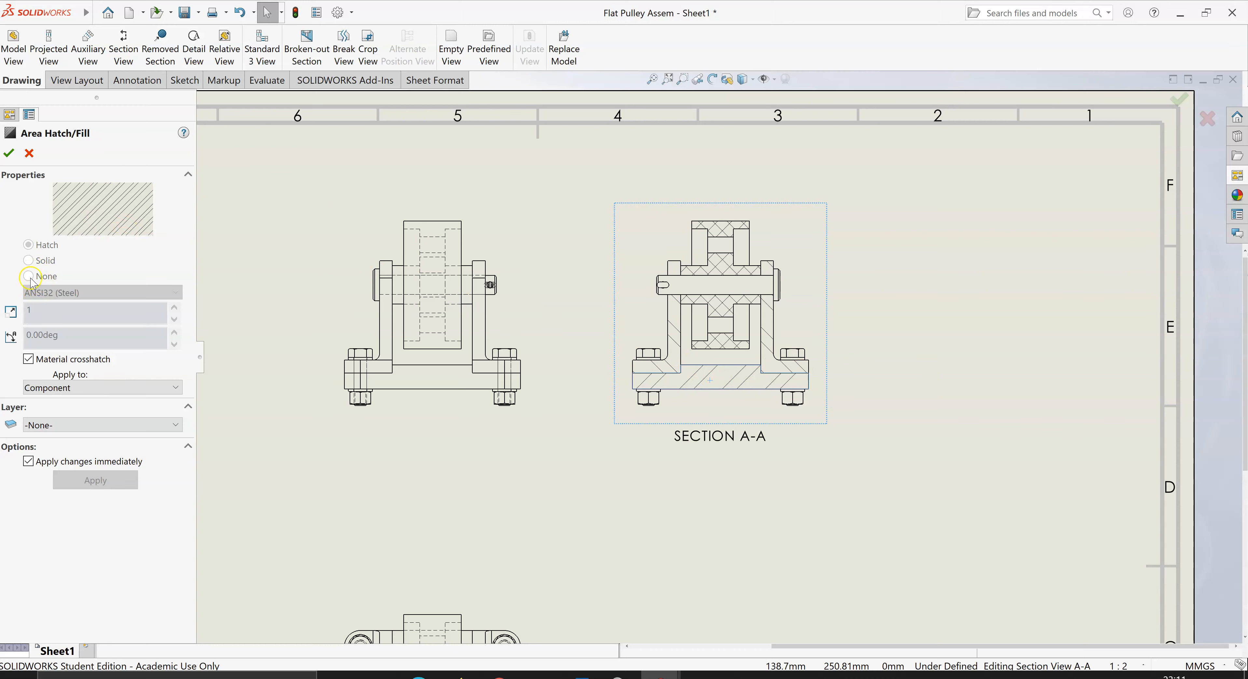
pyautogui.click(28, 359)
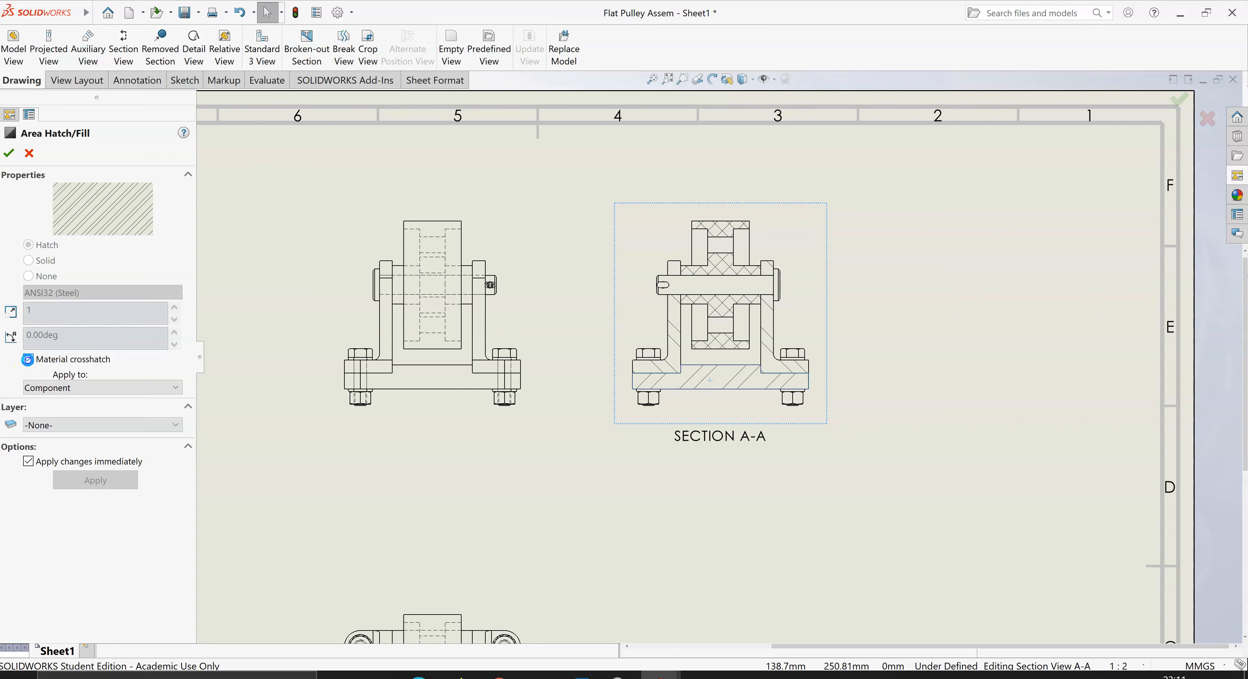
pyautogui.click(28, 360)
pyautogui.click(28, 359)
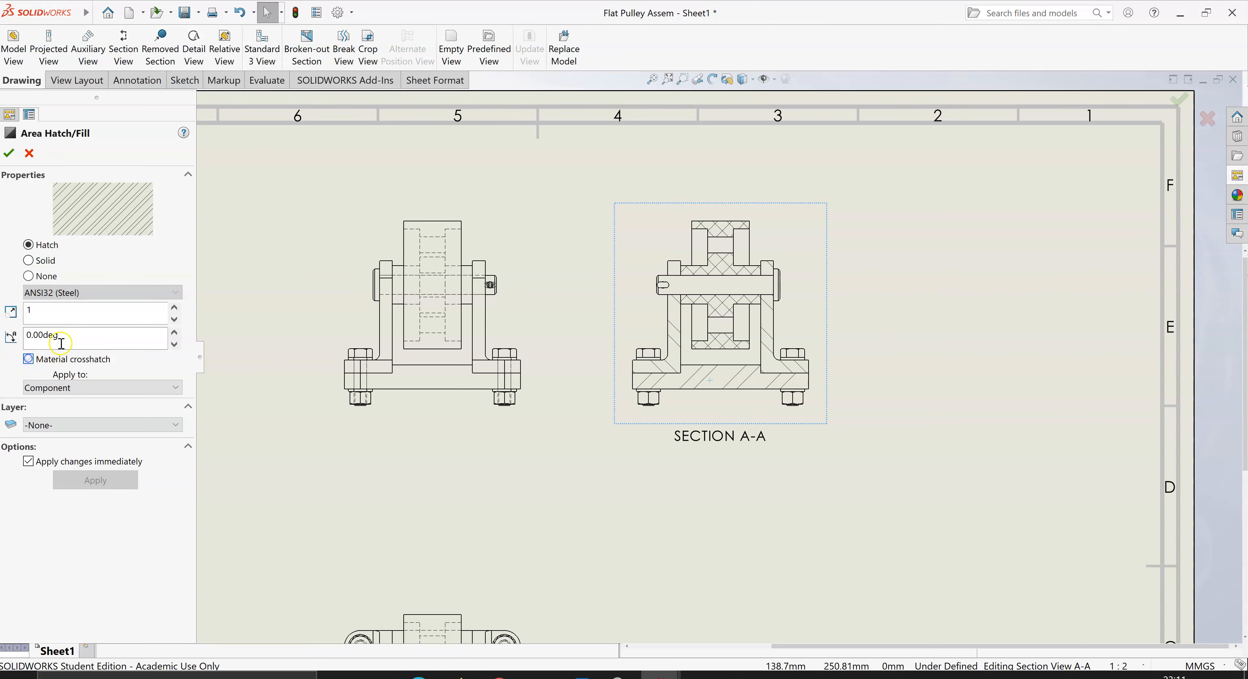
pyautogui.click(81, 292)
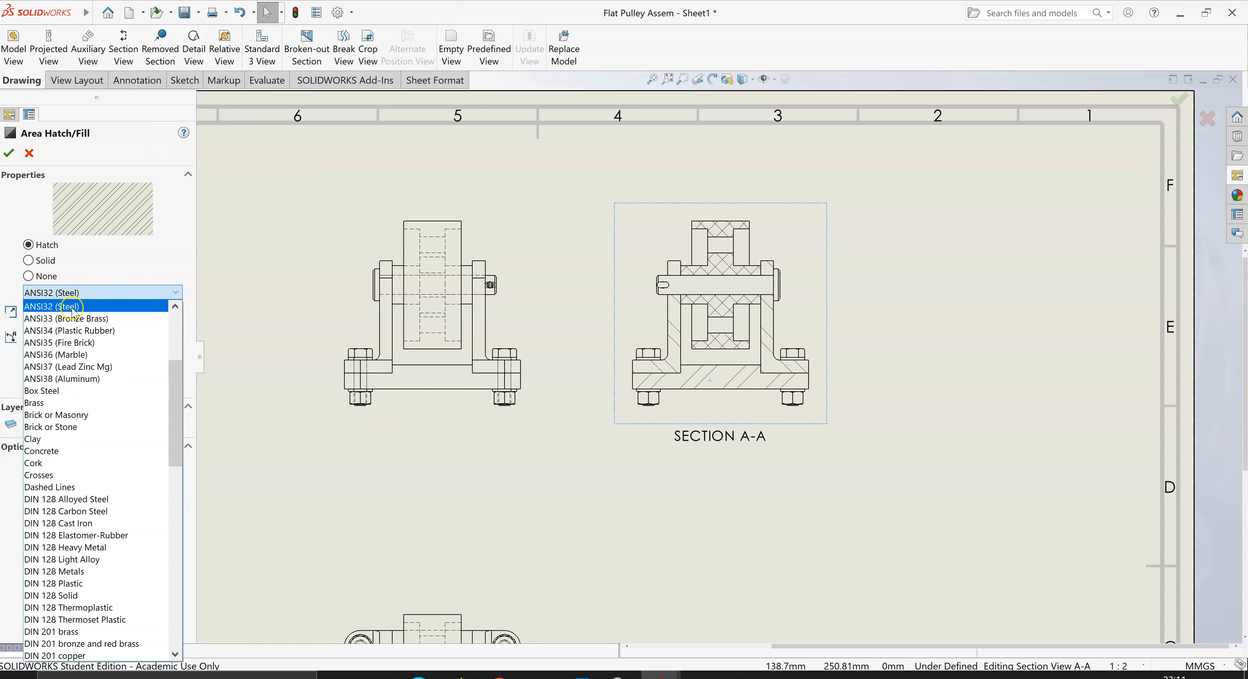
pyautogui.click(88, 292)
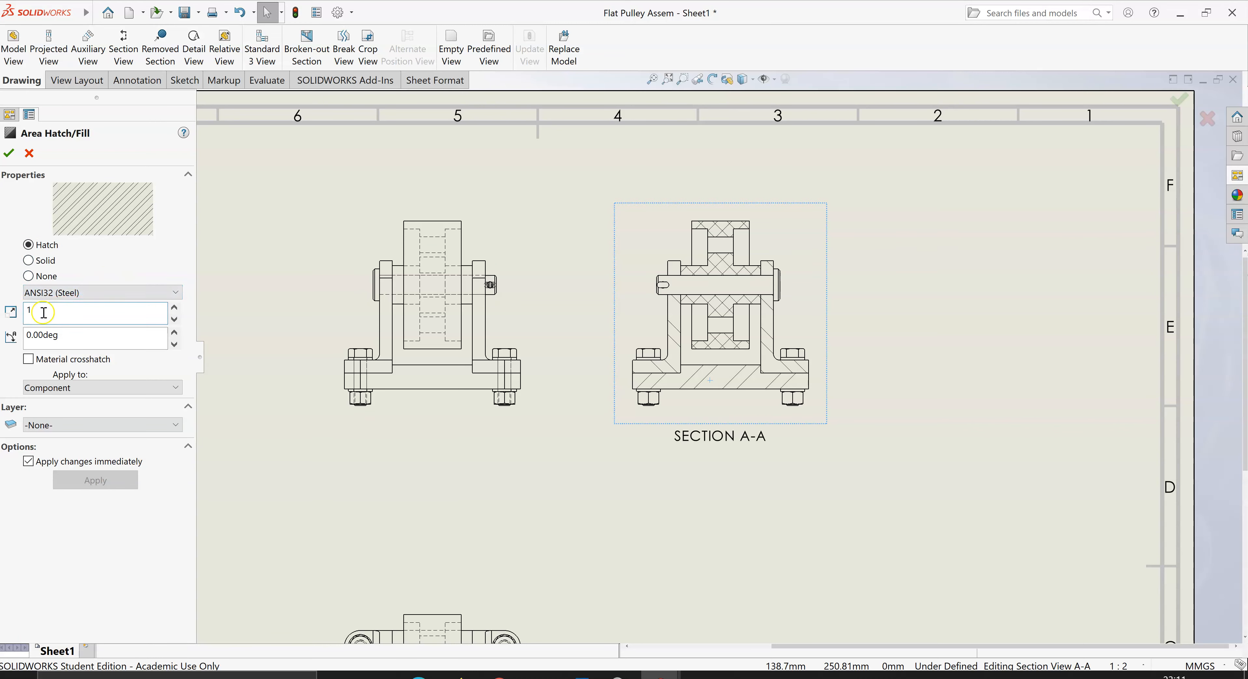
# - Try hatch scales of 0.5 and 2 on the pulley base and return the scale to 1
pyautogui.click(173, 319)
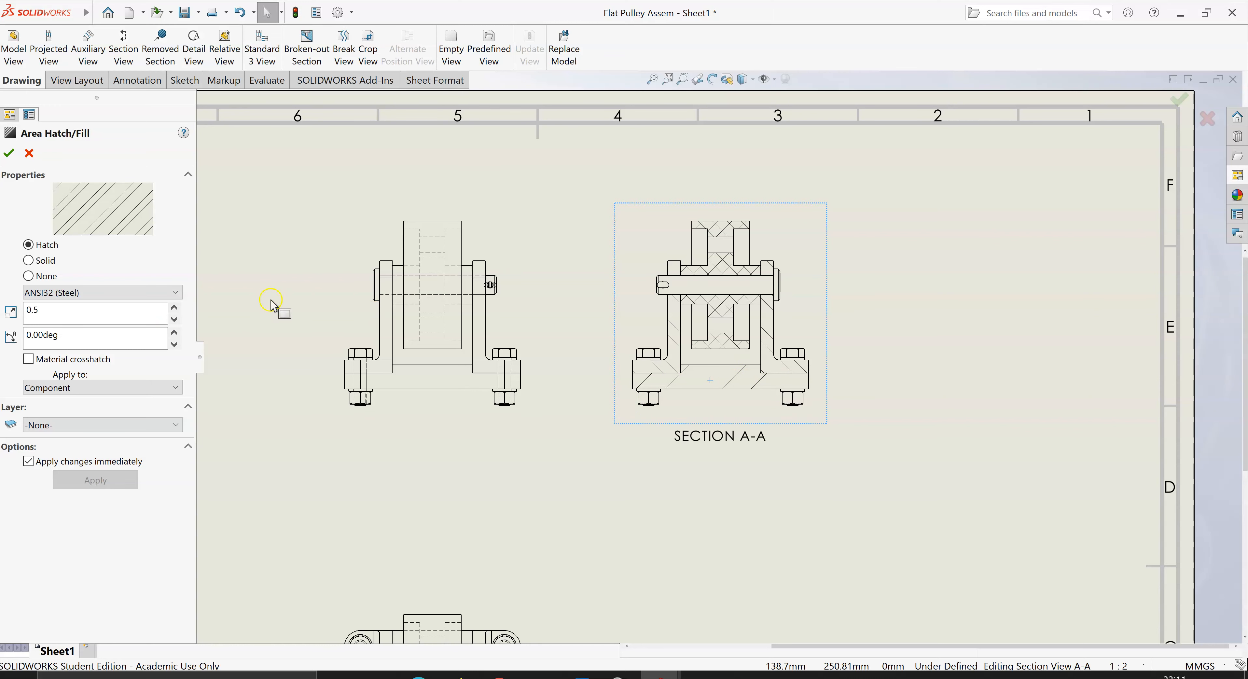
pyautogui.doubleClick(124, 304)
pyautogui.write('2')
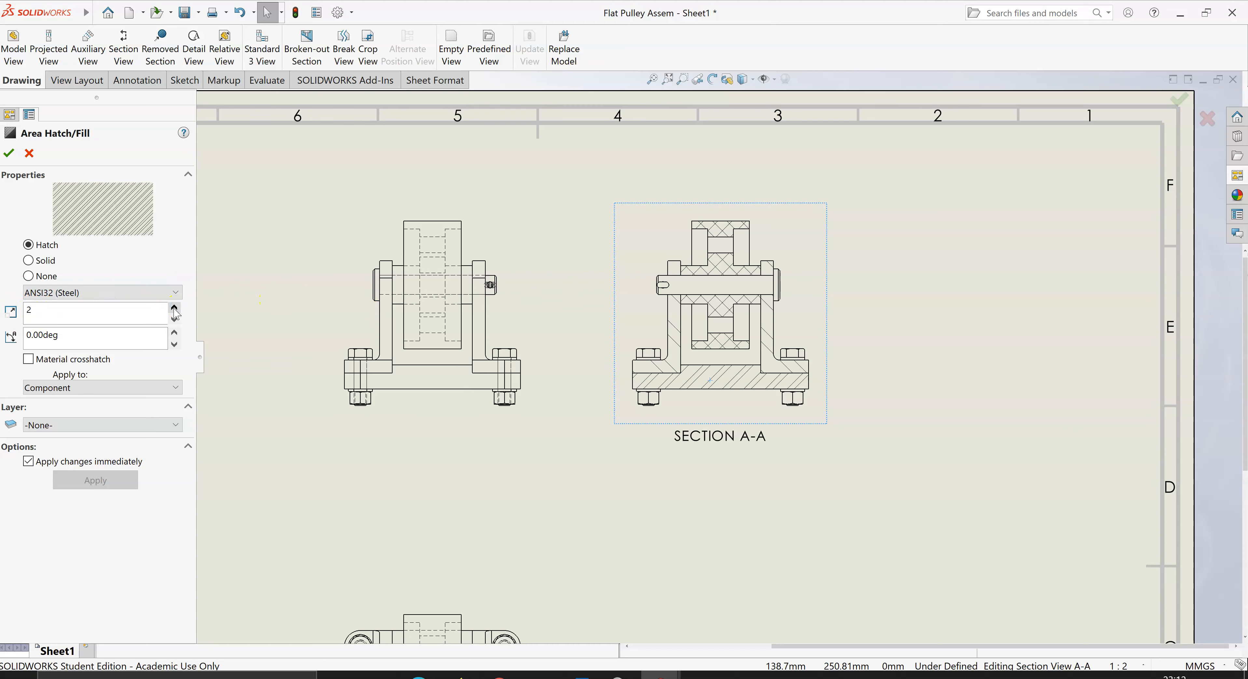
pyautogui.click(174, 320)
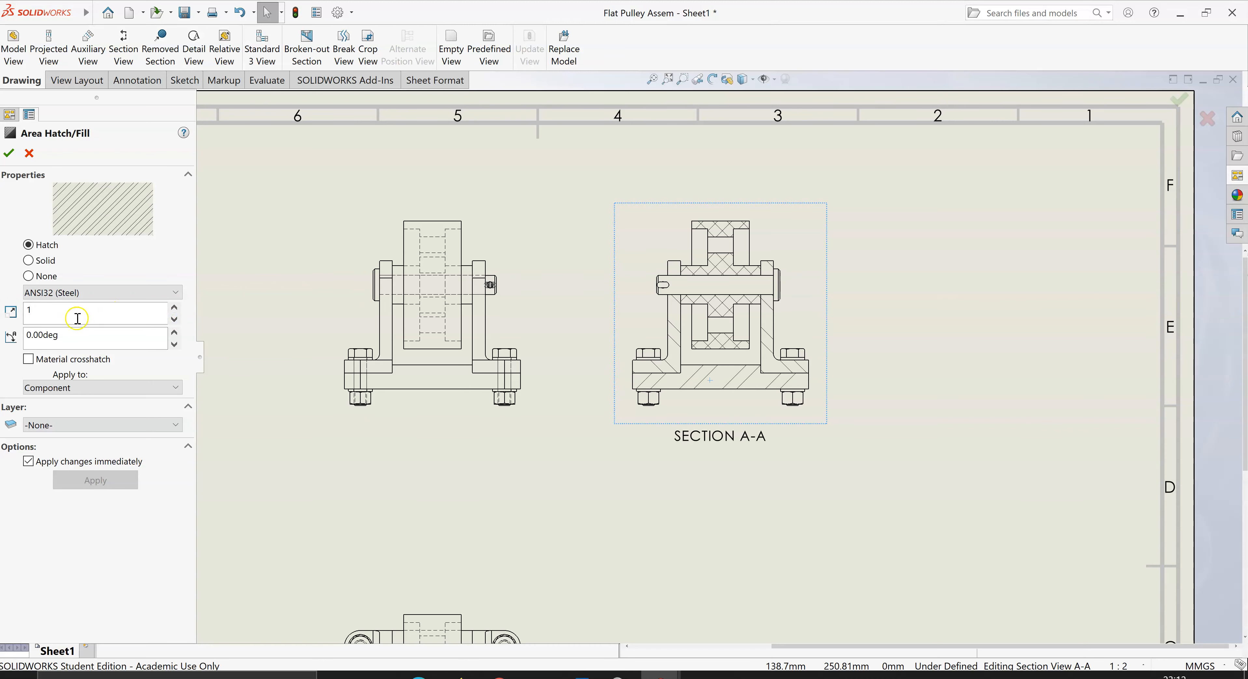
pyautogui.click(51, 314)
# - Try a 90 degree hatch angle on the pulley base and return the angle to 0 degrees
pyautogui.scroll(-1, 749, 380)
pyautogui.scroll(-1, 730, 374)
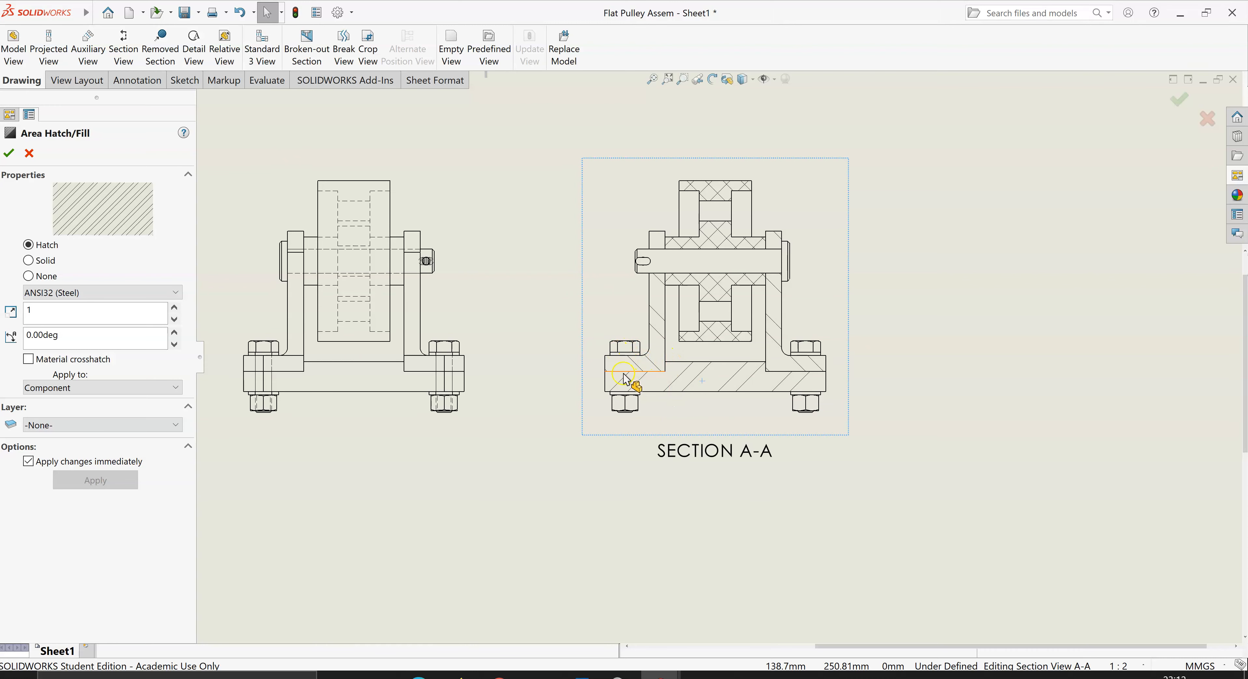
pyautogui.moveTo(63, 332); pyautogui.dragTo(25, 332)
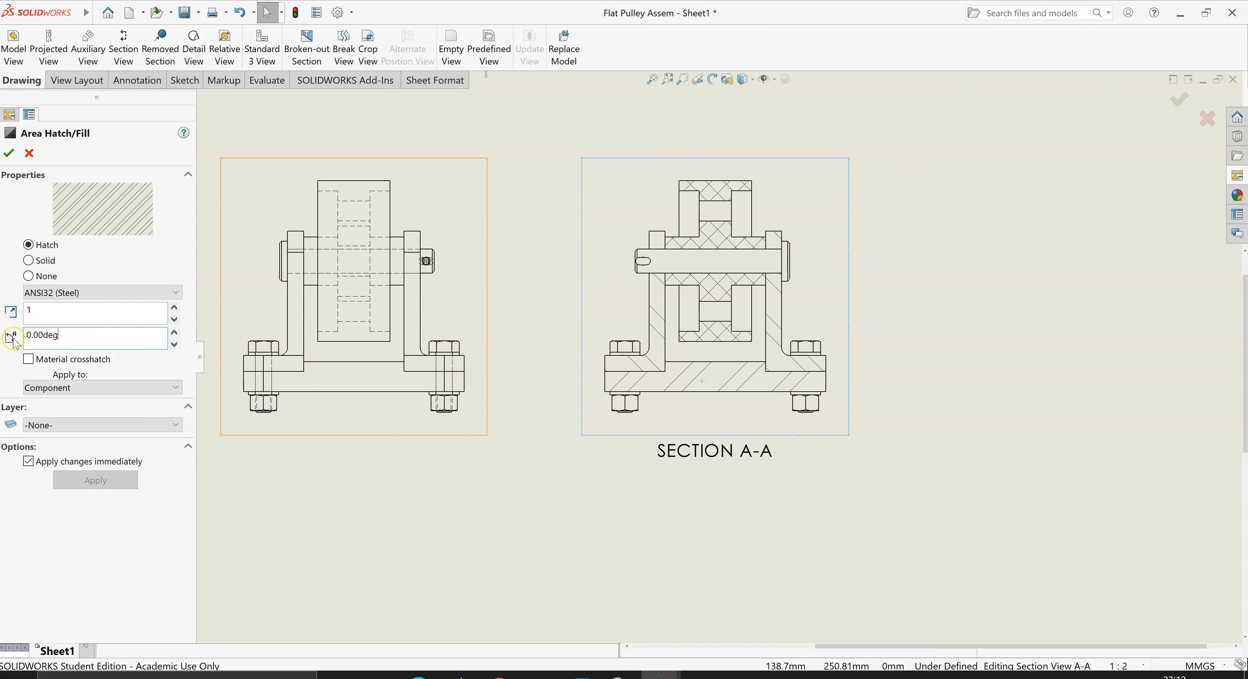
pyautogui.click(86, 335)
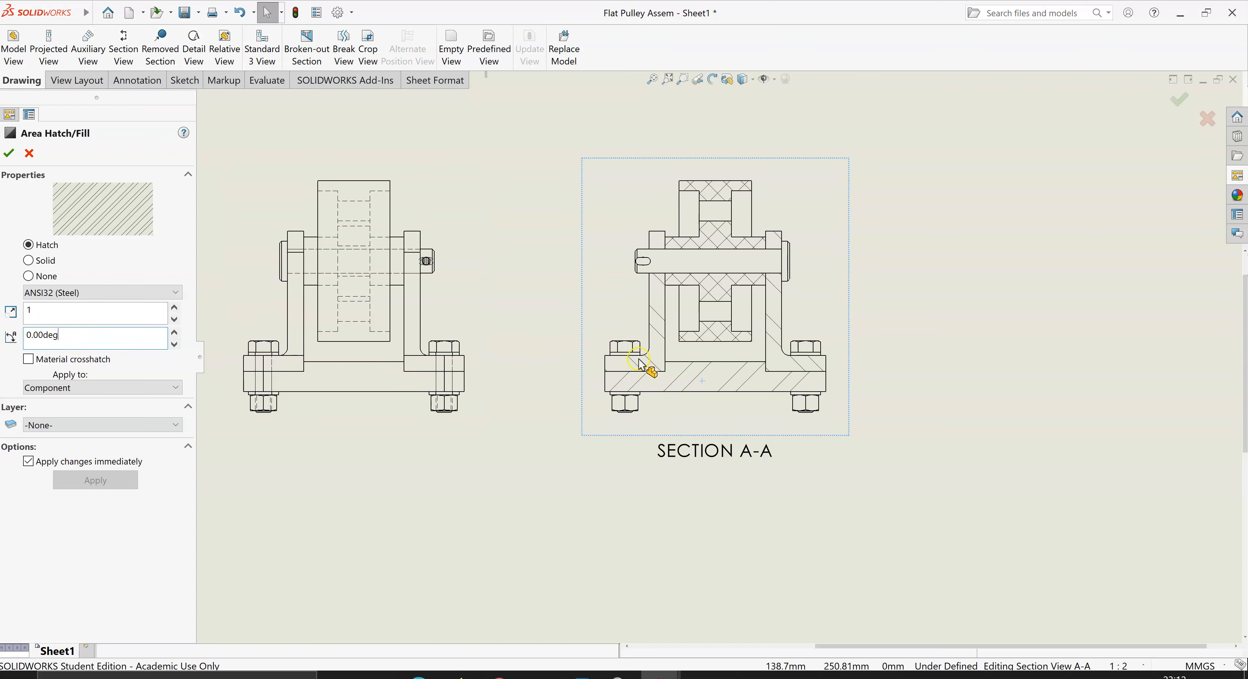
pyautogui.click(655, 387)
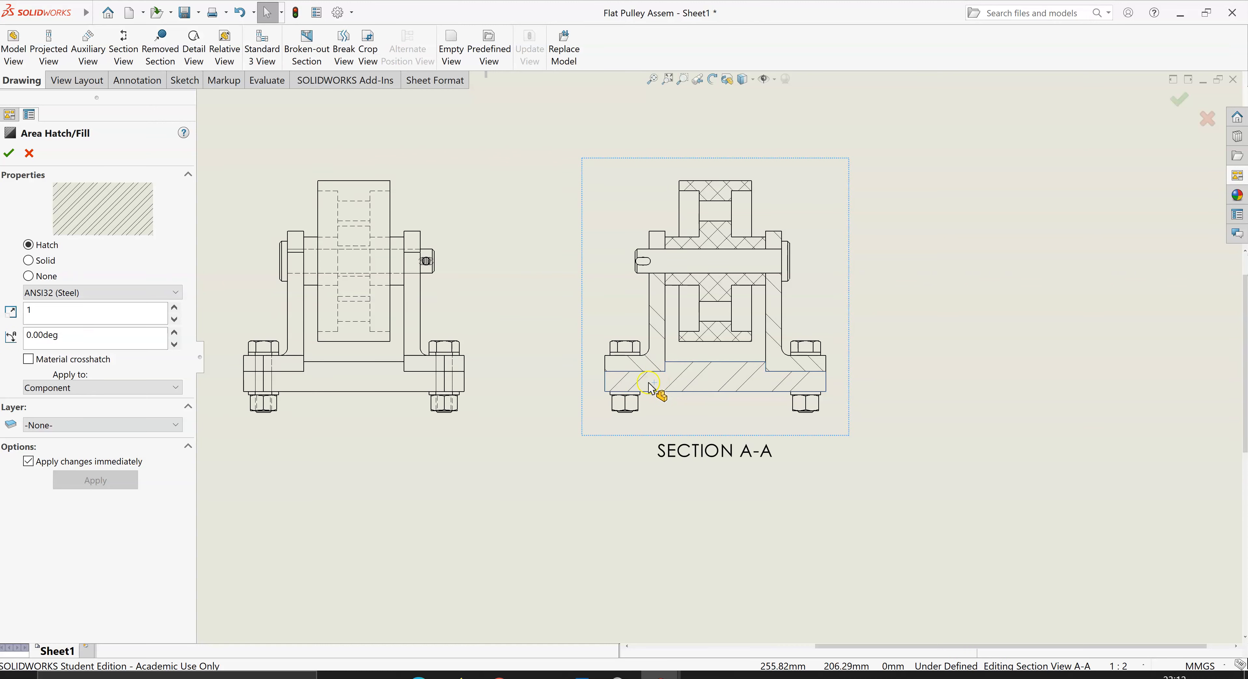
pyautogui.click(174, 344)
pyautogui.moveTo(96, 336); pyautogui.dragTo(1, 335)
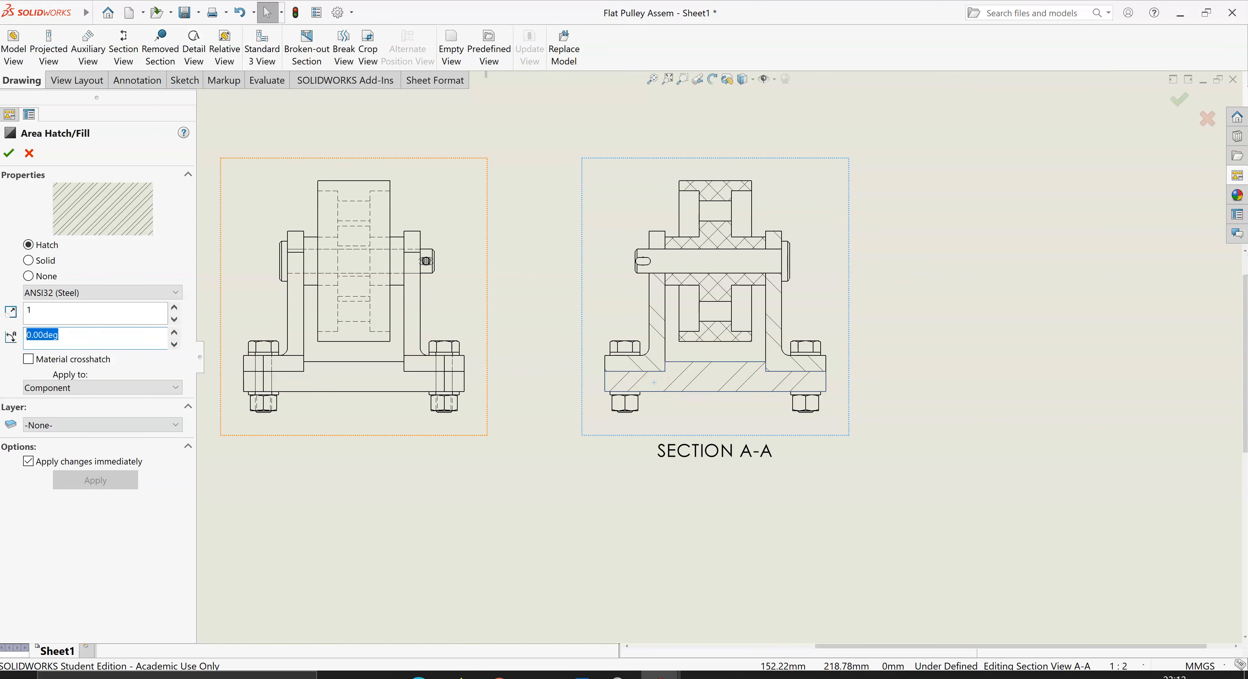
pyautogui.press('Return')
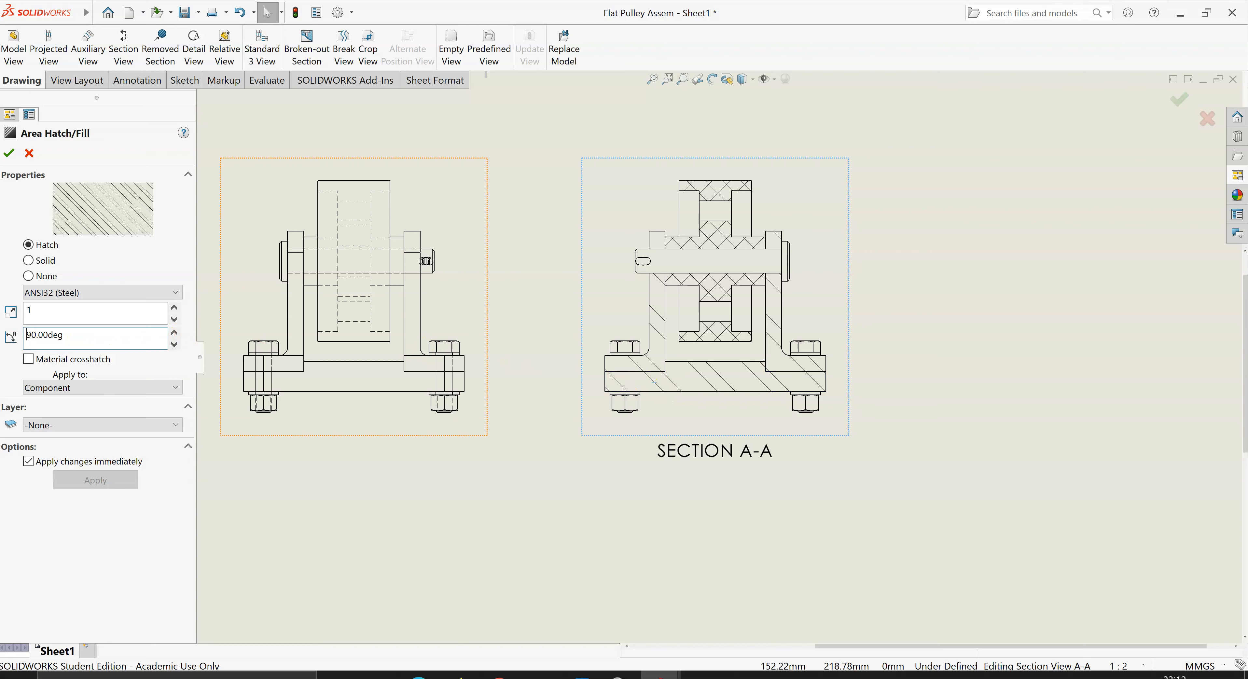
pyautogui.click(54, 333)
pyautogui.doubleClick(76, 340)
pyautogui.write('0')
pyautogui.press('Return')
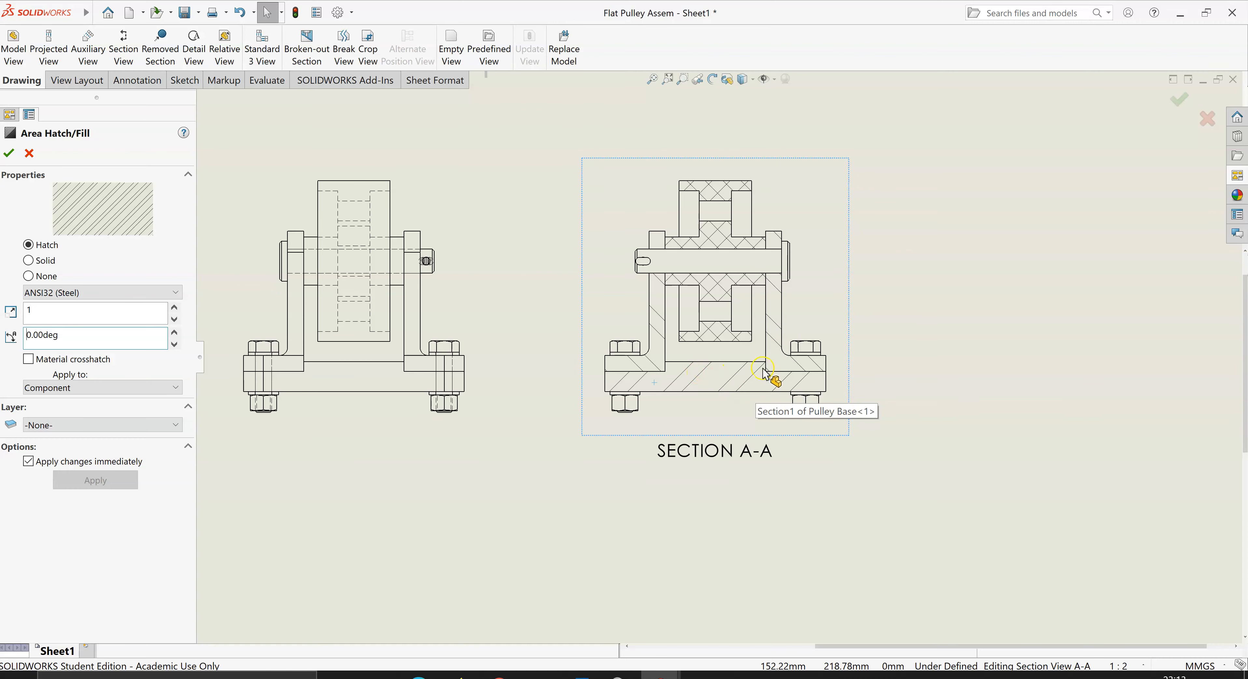
# - Accept the pulley base's hatch settings, fit the whole sheet in view and reopen the base's hatch properties
pyautogui.scroll(2, 860, 386)
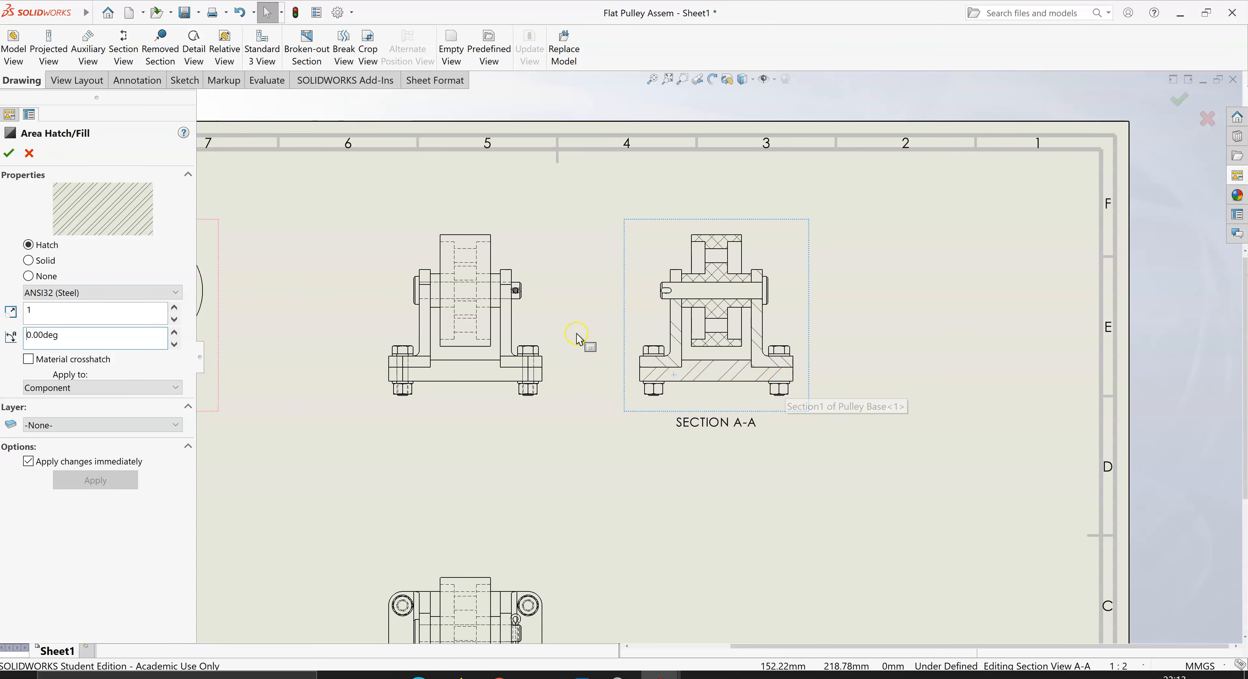
pyautogui.click(8, 154)
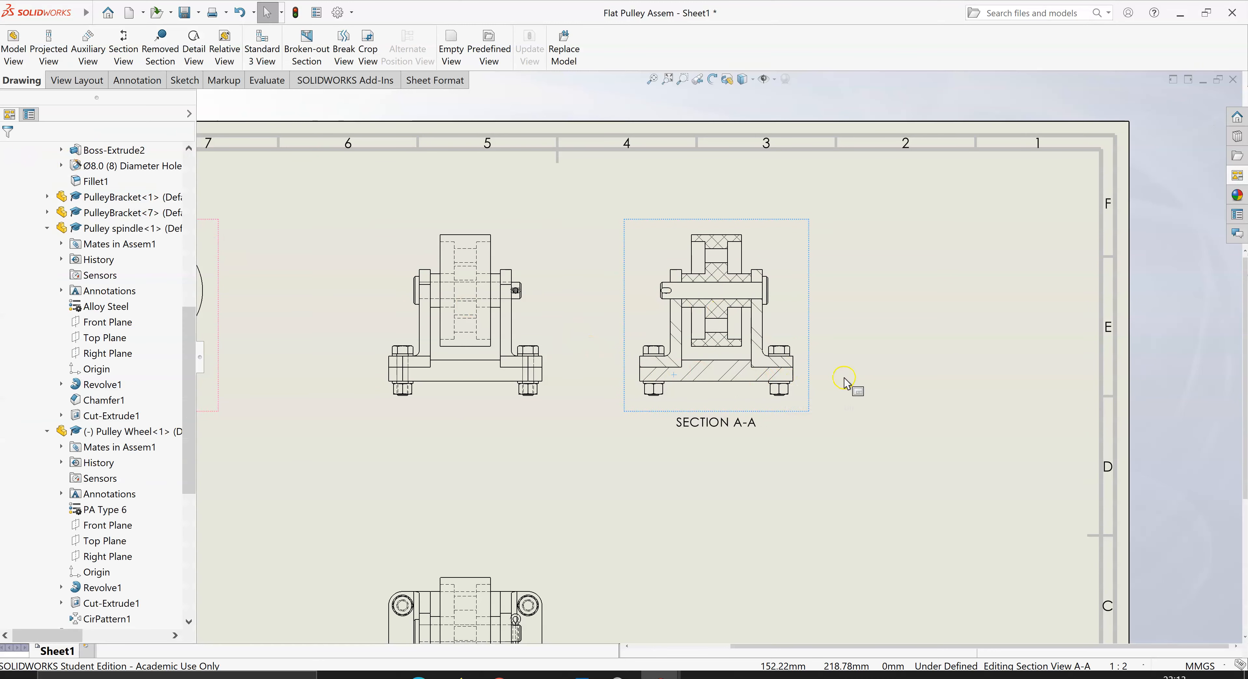
pyautogui.press('f')
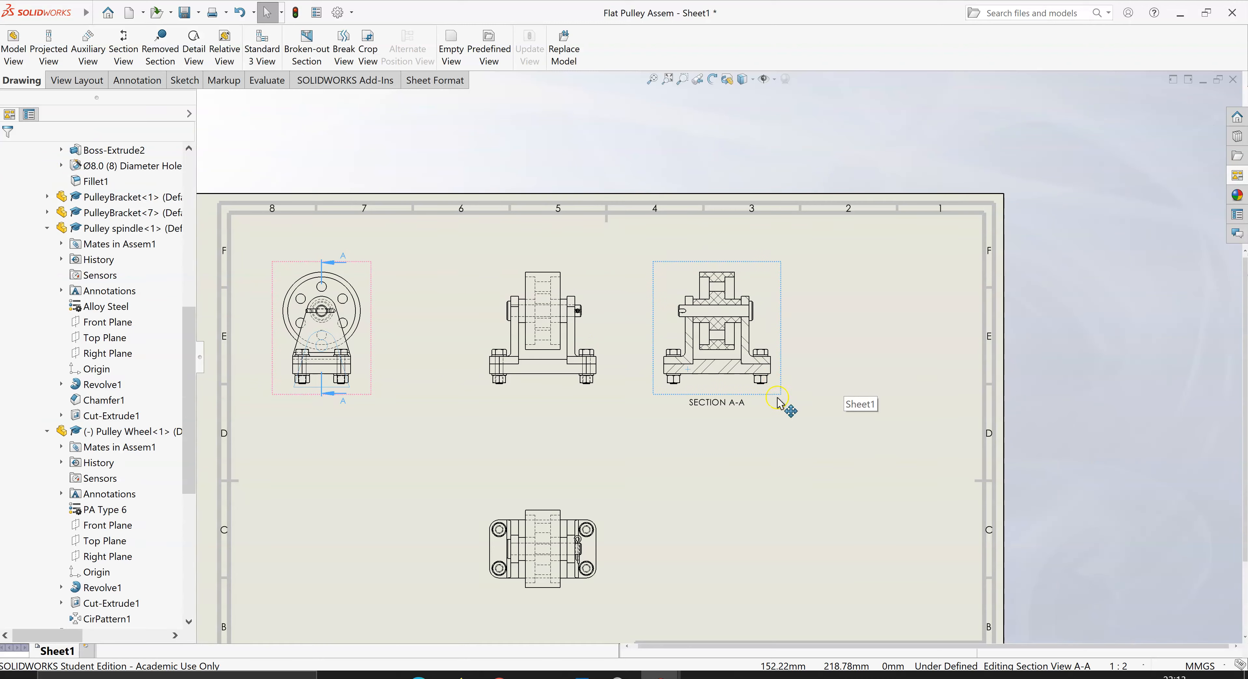
pyautogui.click(723, 374)
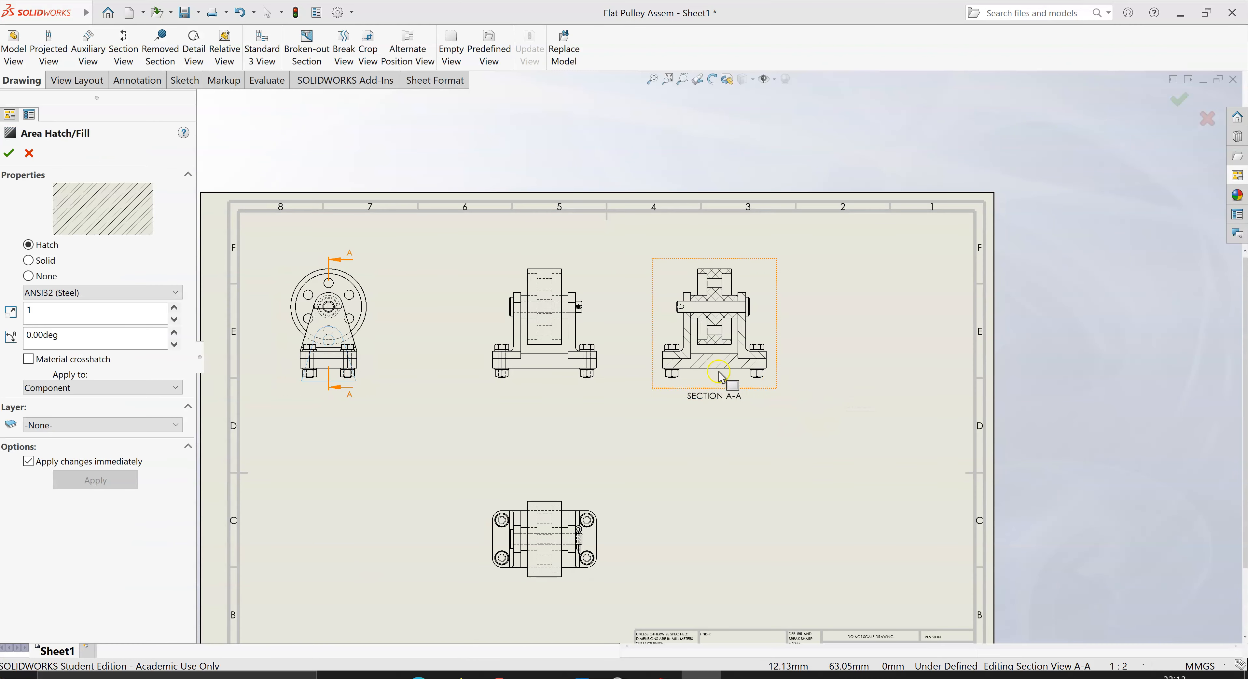
# - Close the pulley base's hatch properties and review the Section Scope settings of section view A-A without changing them
pyautogui.click(10, 154)
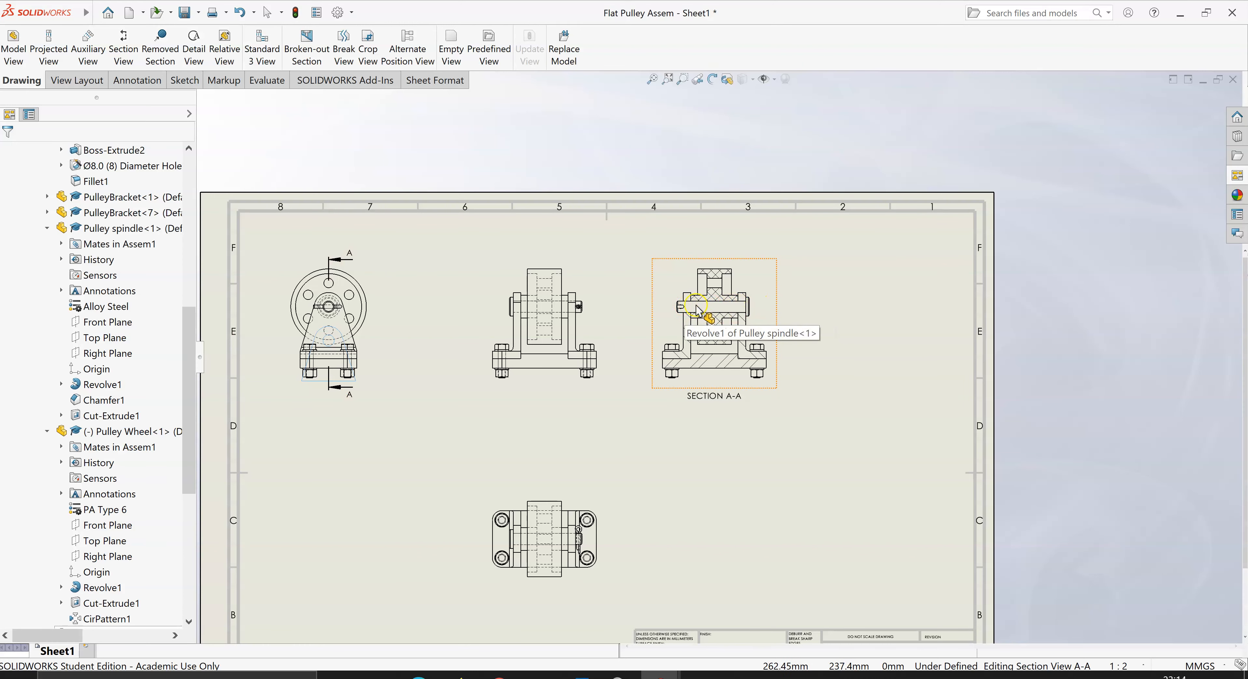
pyautogui.click(722, 364)
pyautogui.rightClick(721, 362)
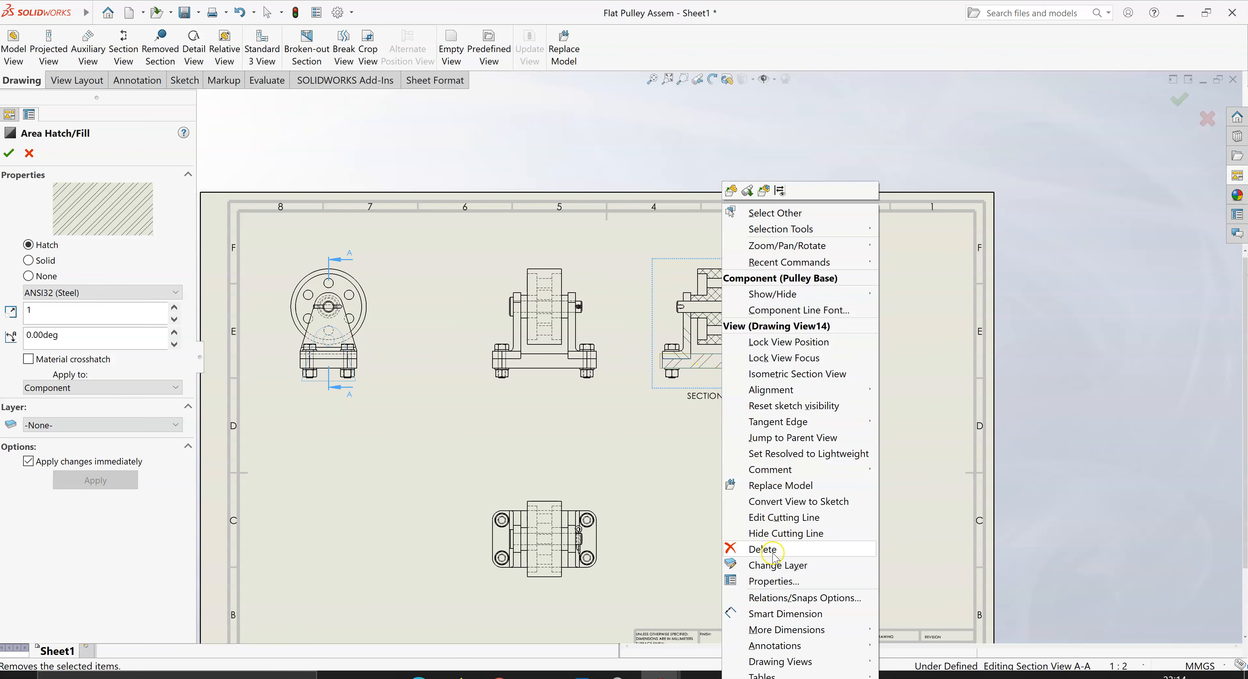
pyautogui.click(774, 581)
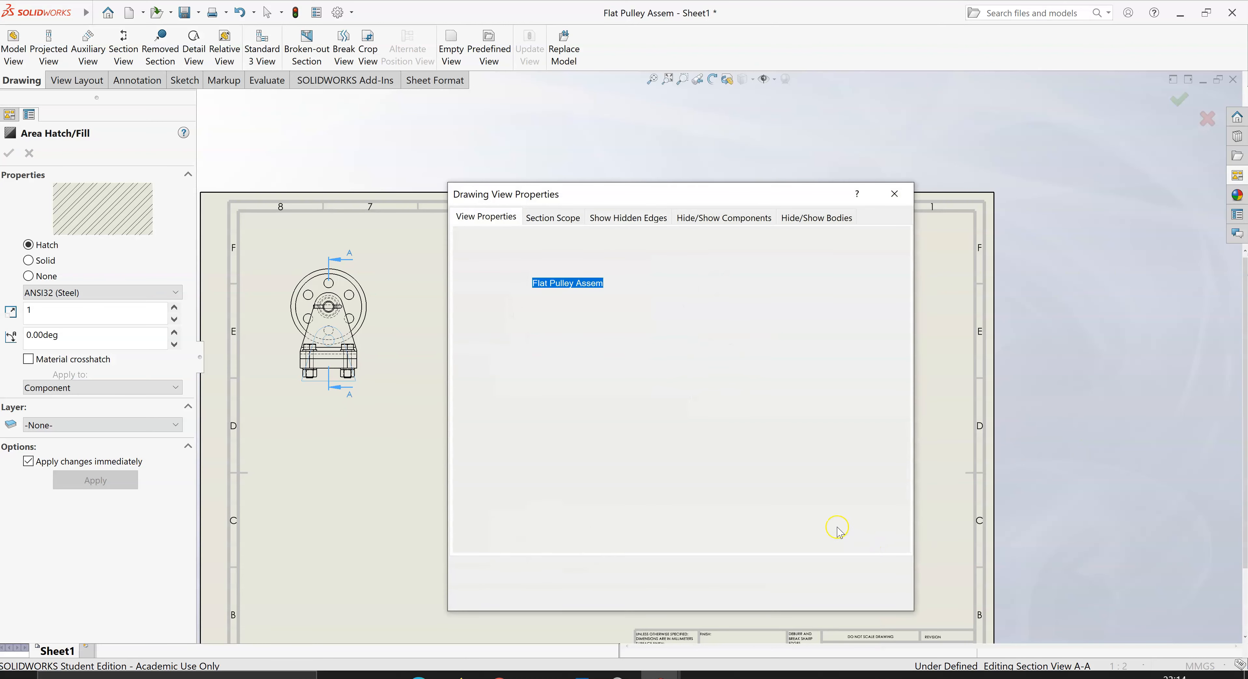
pyautogui.click(542, 223)
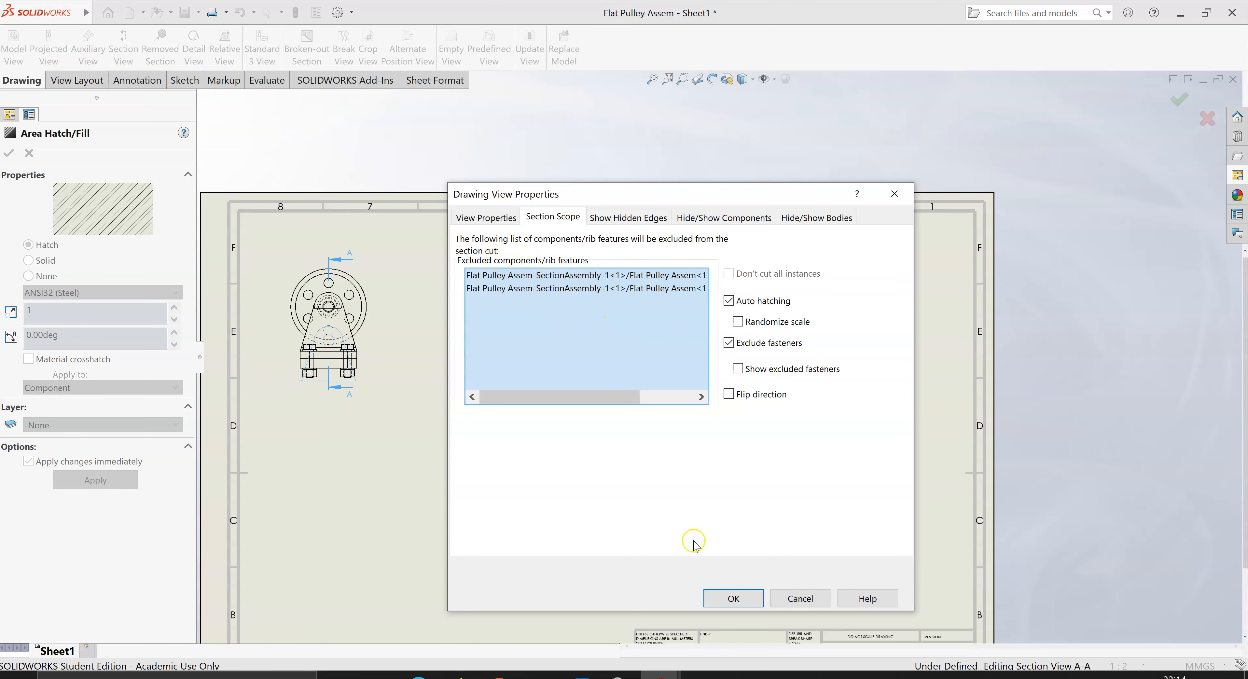
pyautogui.click(801, 599)
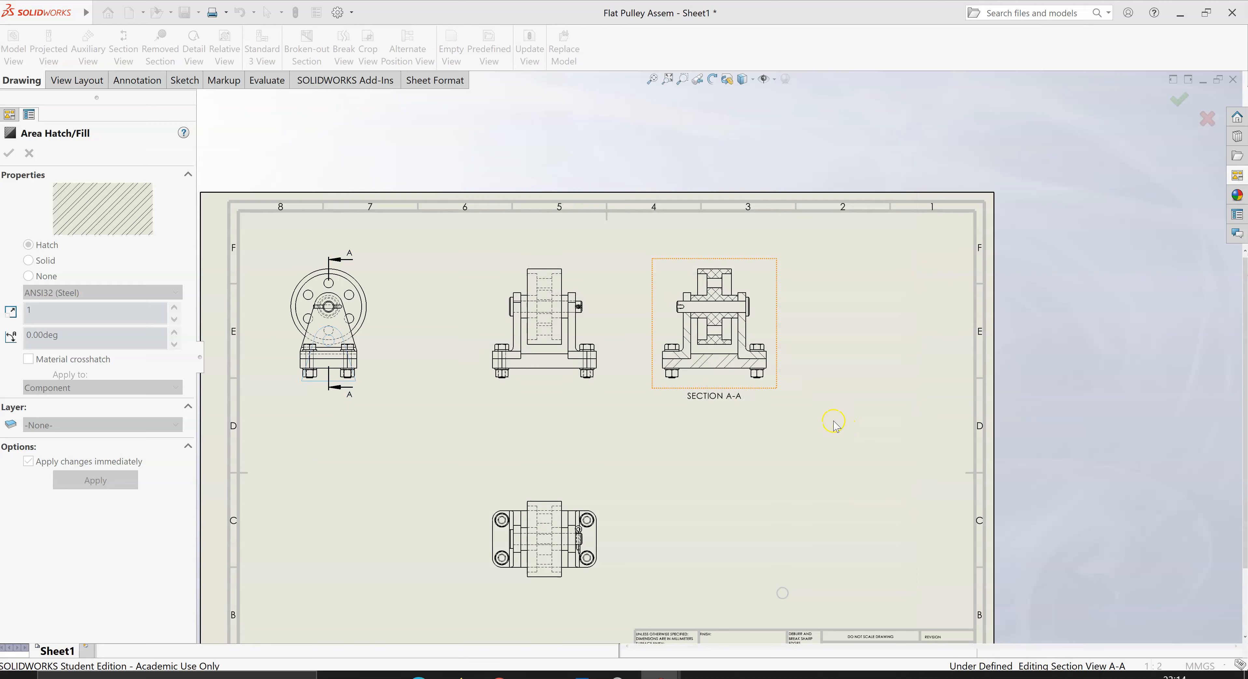
pyautogui.click(824, 424)
# - Move the top view up slightly on the sheet, closer to the front view
pyautogui.scroll(2, 817, 425)
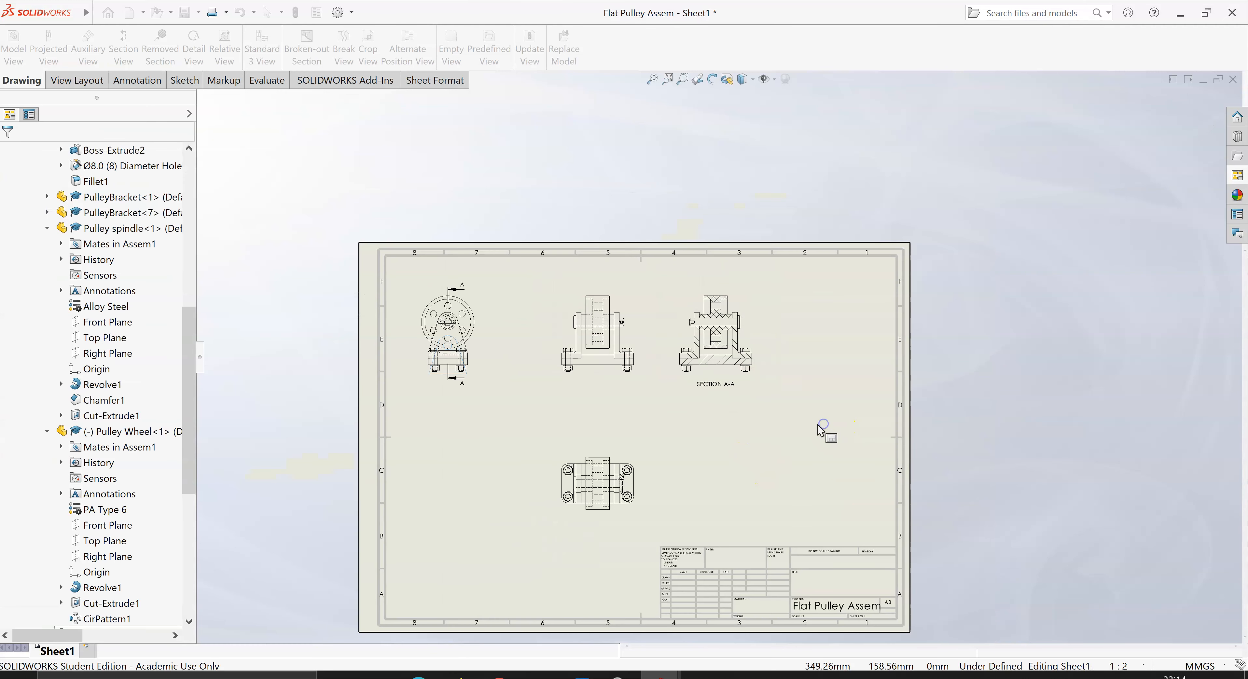
pyautogui.scroll(-1, 769, 379)
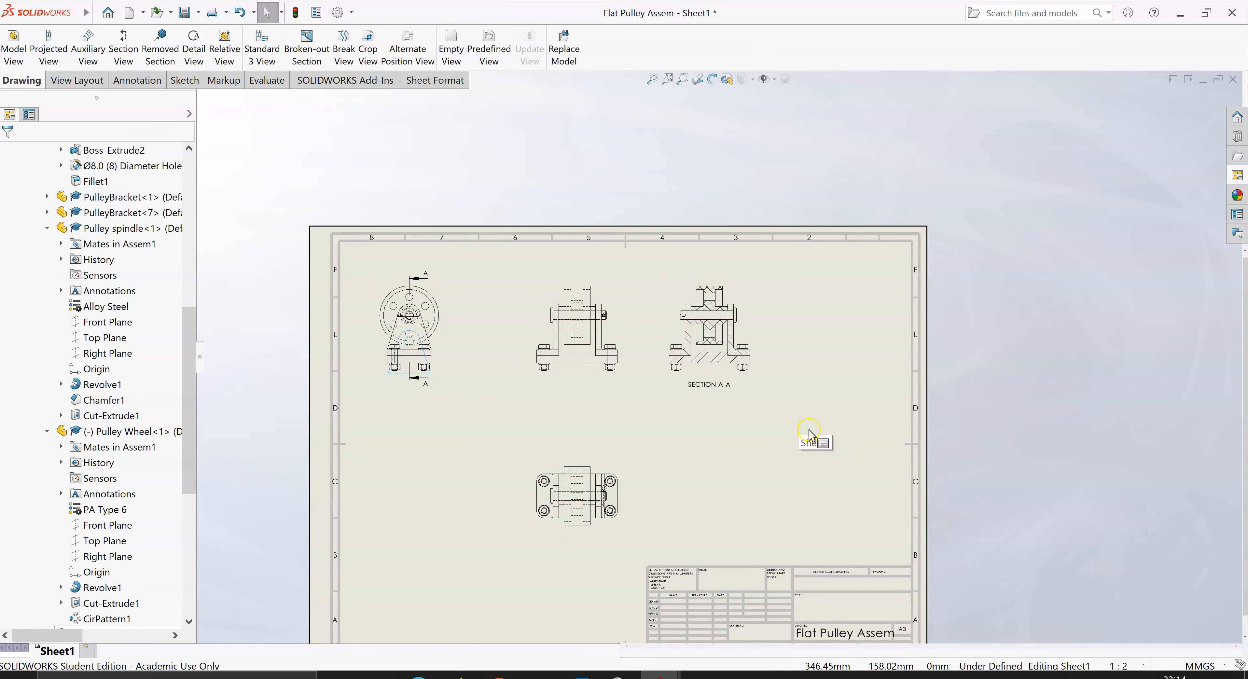
pyautogui.click(594, 473)
pyautogui.moveTo(594, 474); pyautogui.dragTo(565, 445)
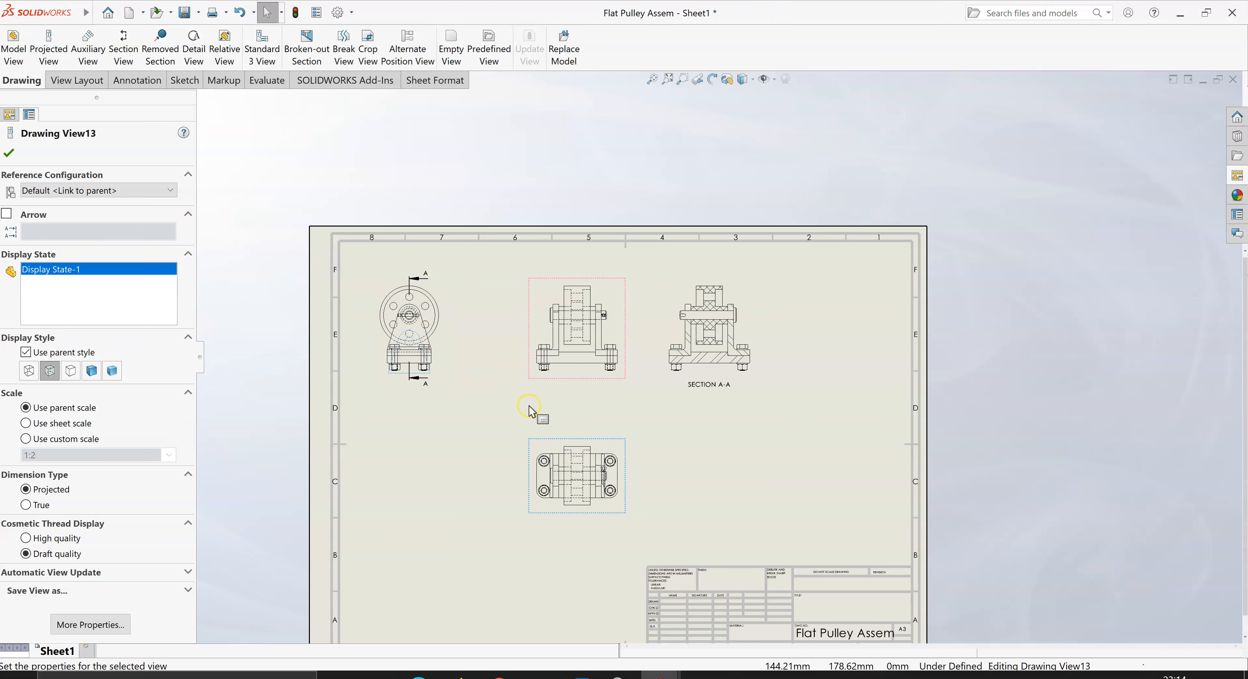
pyautogui.click(744, 259)
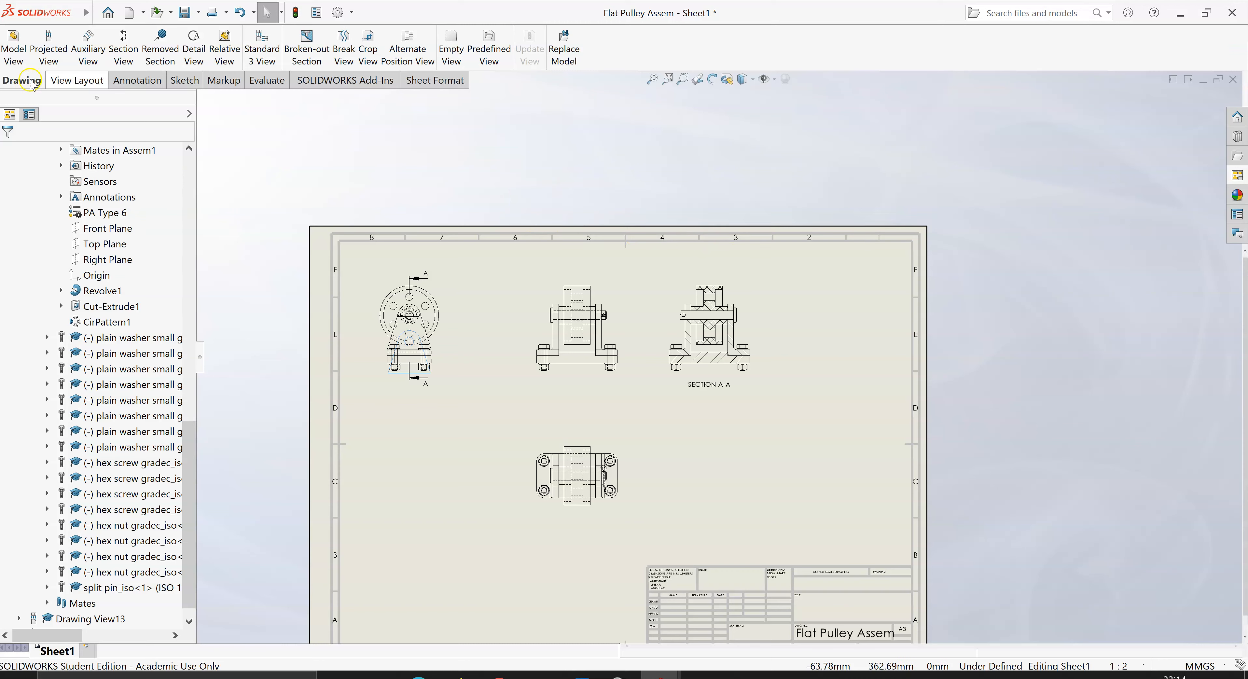
# - Create a parts-only bill of materials from the front view using the bom-standard template
pyautogui.click(123, 84)
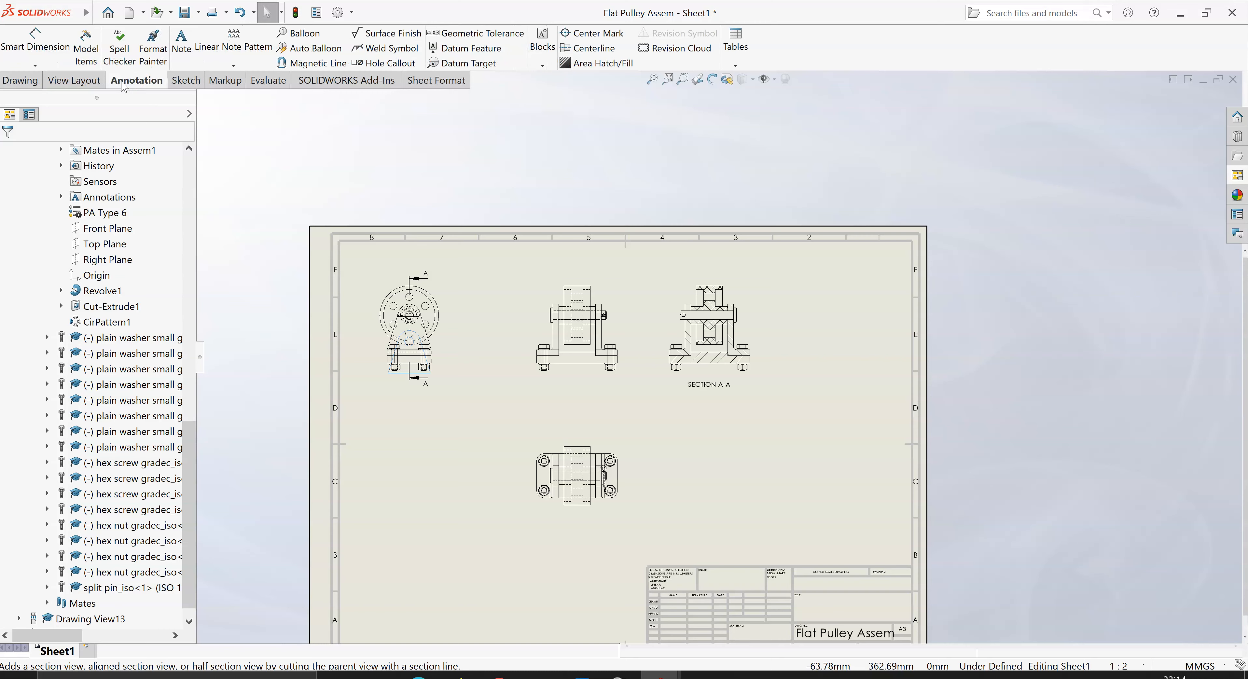
pyautogui.click(737, 64)
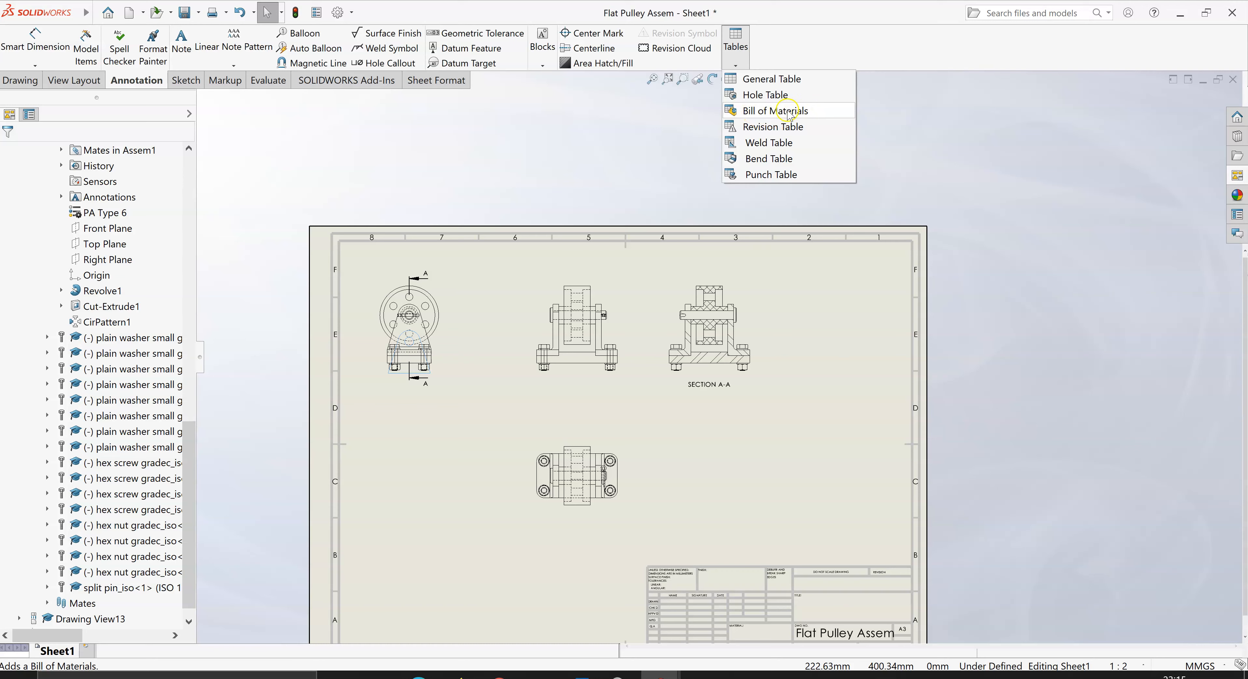
pyautogui.click(767, 116)
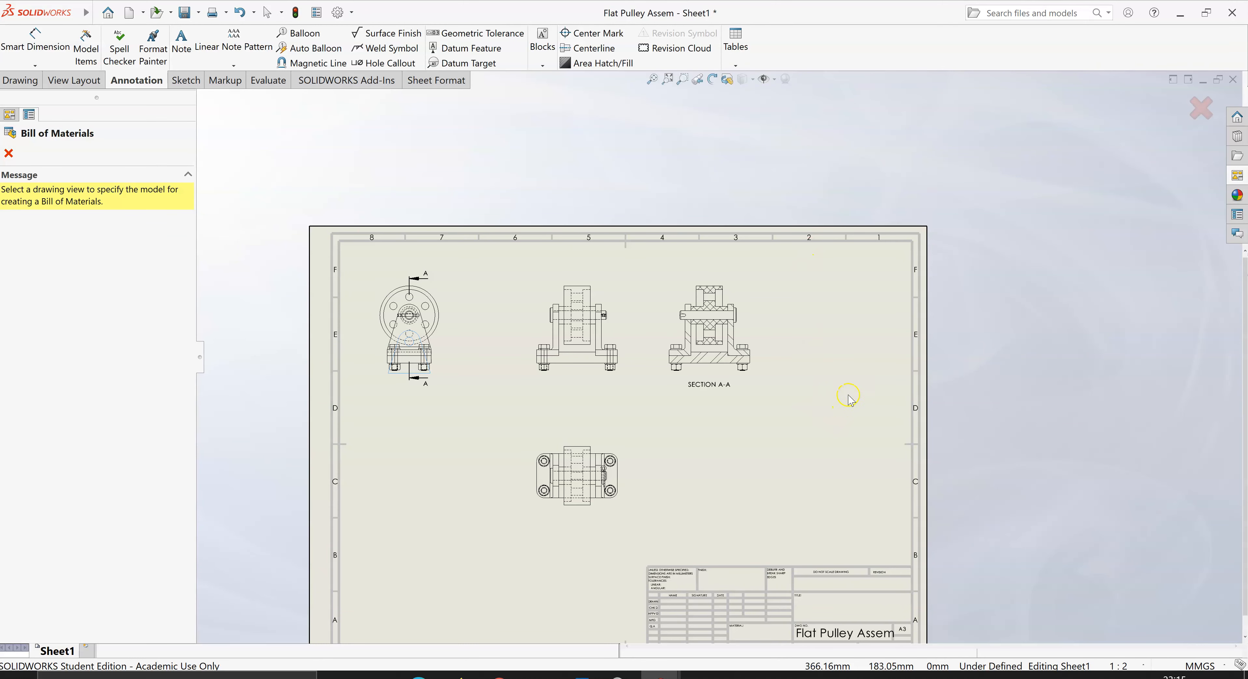
pyautogui.scroll(-1, 662, 489)
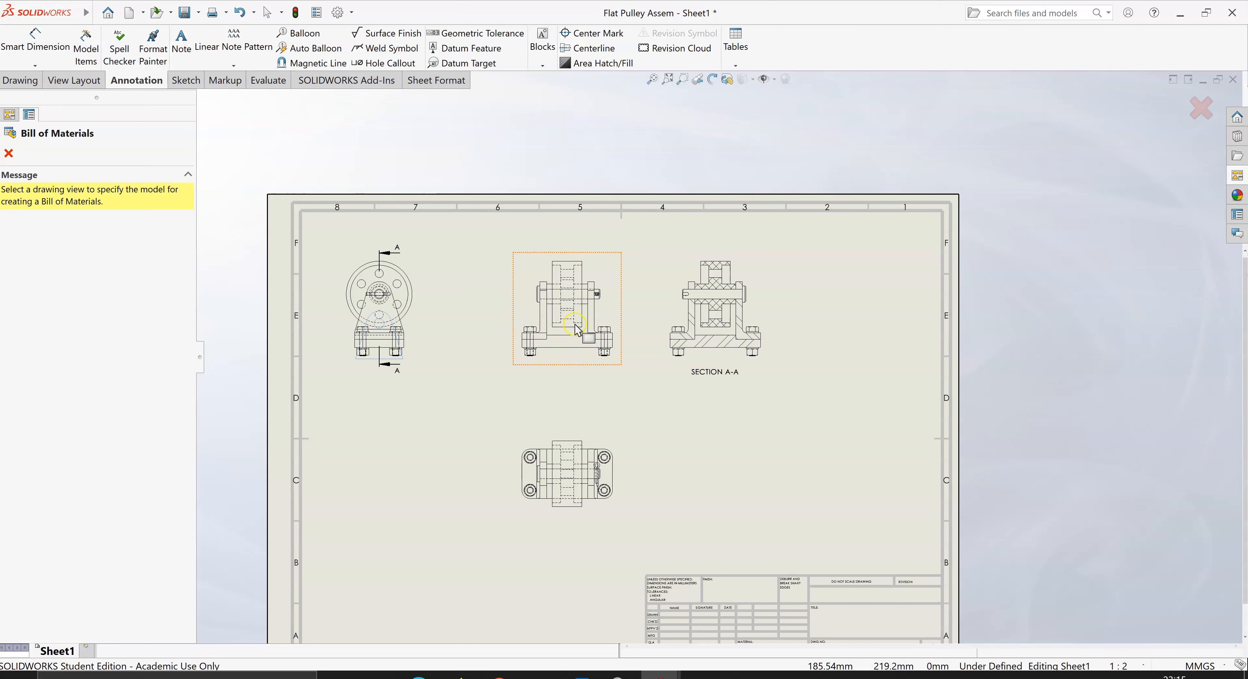
pyautogui.click(618, 357)
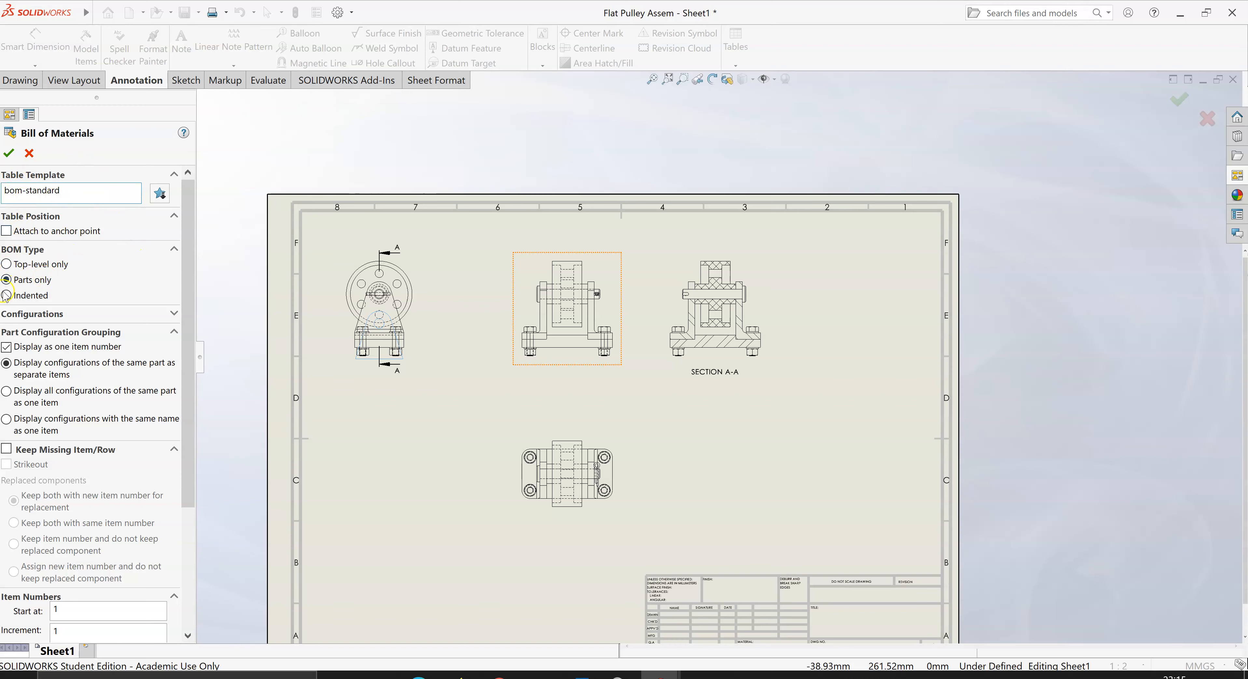
pyautogui.click(6, 280)
pyautogui.click(9, 154)
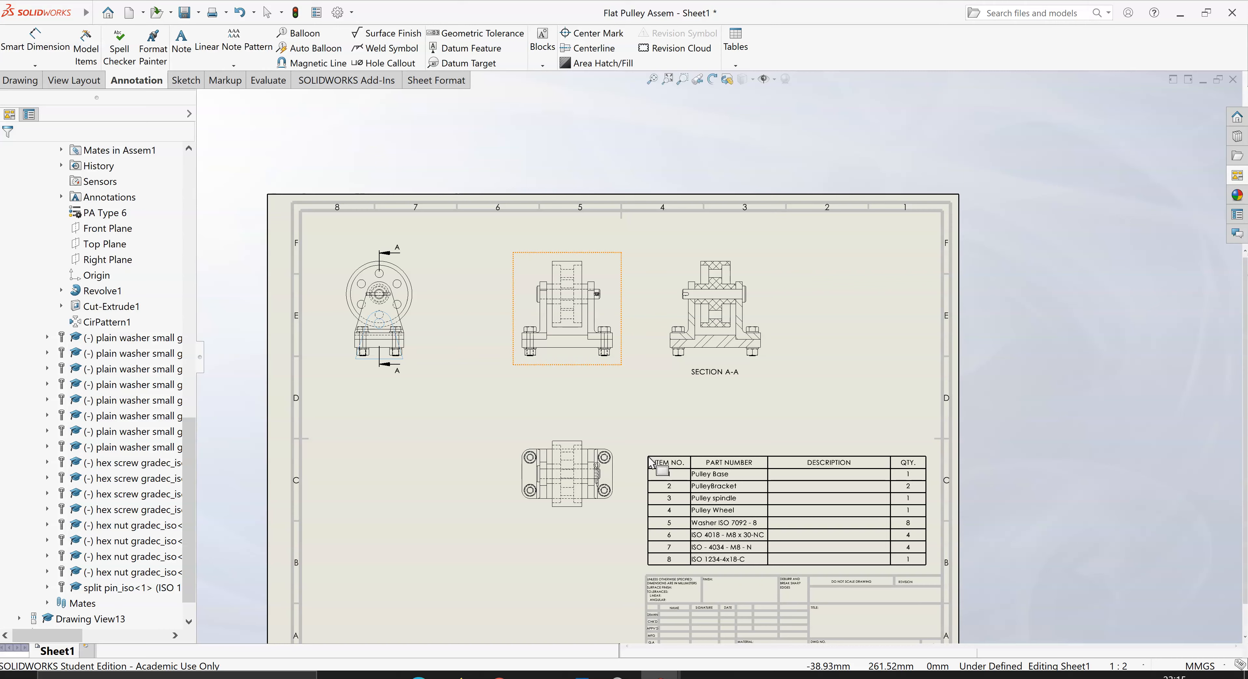
# - Place the bill of materials directly above the title block against the sheet's right border and check its rows
pyautogui.click(620, 458)
pyautogui.moveTo(621, 458); pyautogui.dragTo(652, 468)
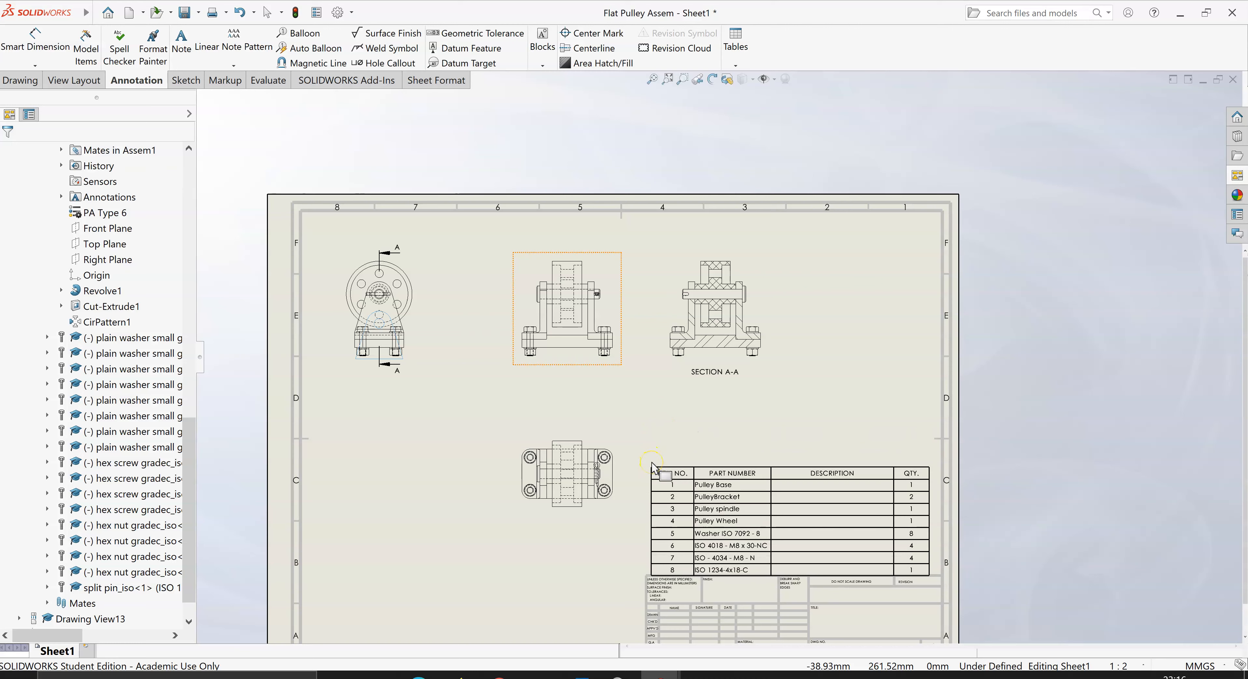
pyautogui.moveTo(652, 463); pyautogui.dragTo(661, 467)
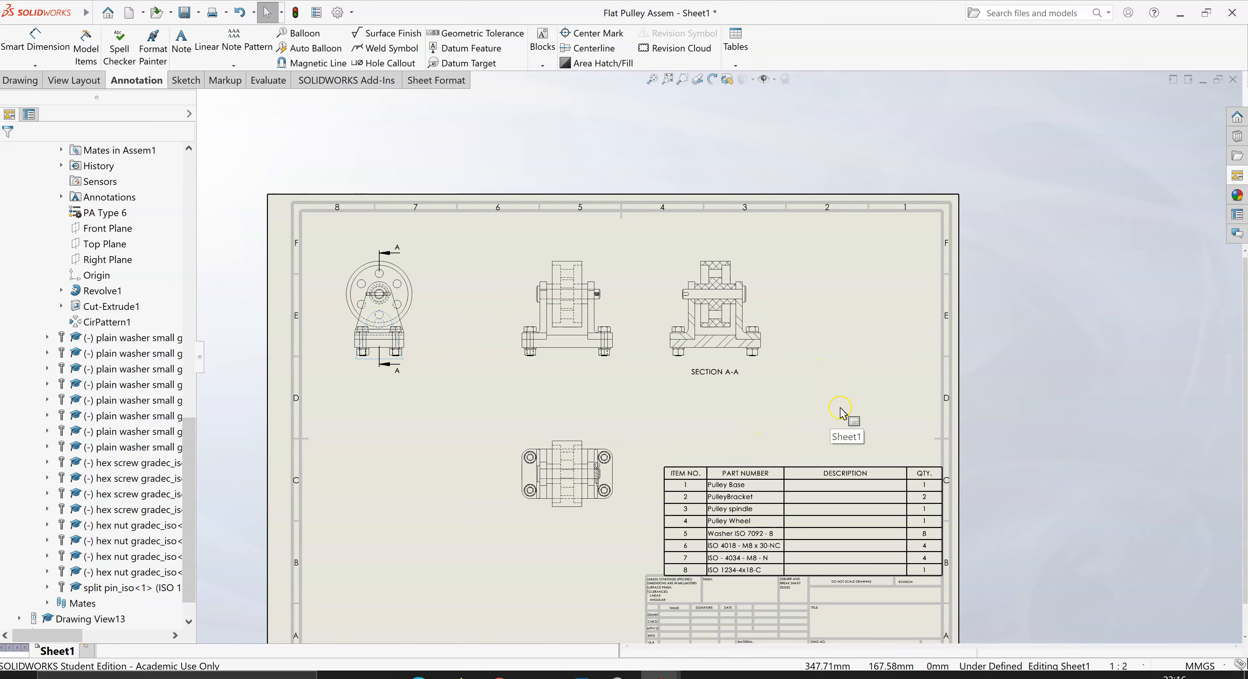
pyautogui.scroll(-1, 887, 441)
pyautogui.click(870, 477)
pyautogui.scroll(-1, 896, 542)
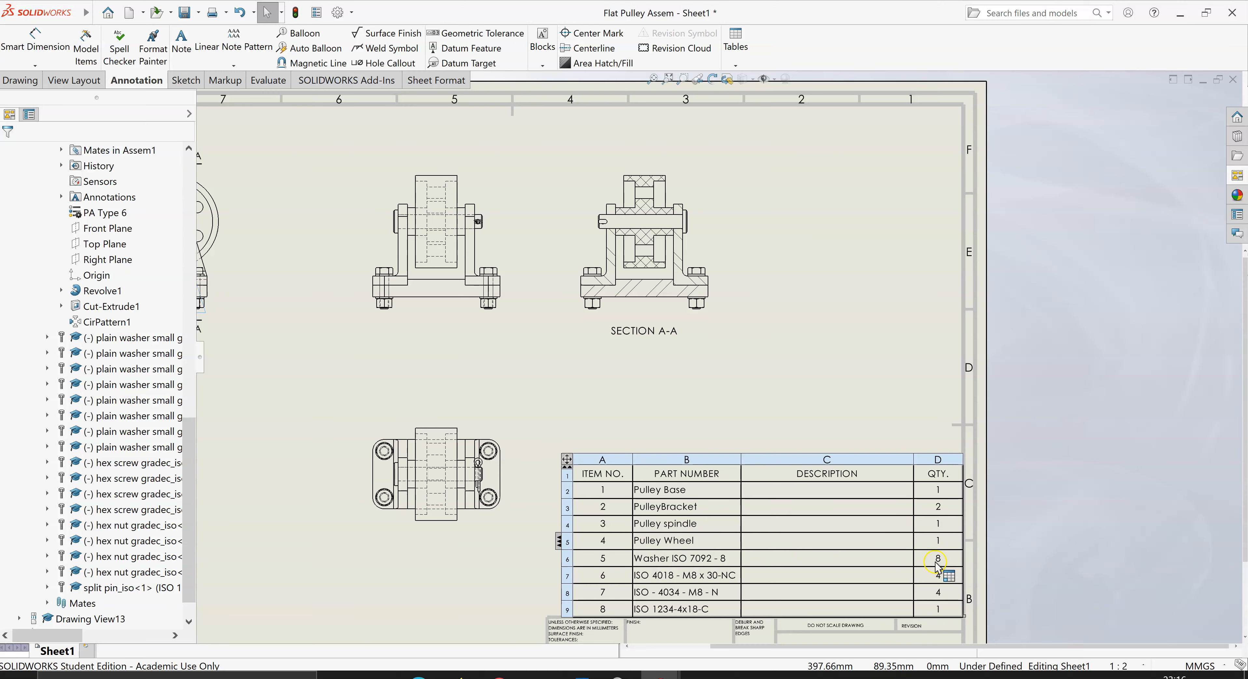
pyautogui.click(751, 391)
pyautogui.scroll(2, 755, 358)
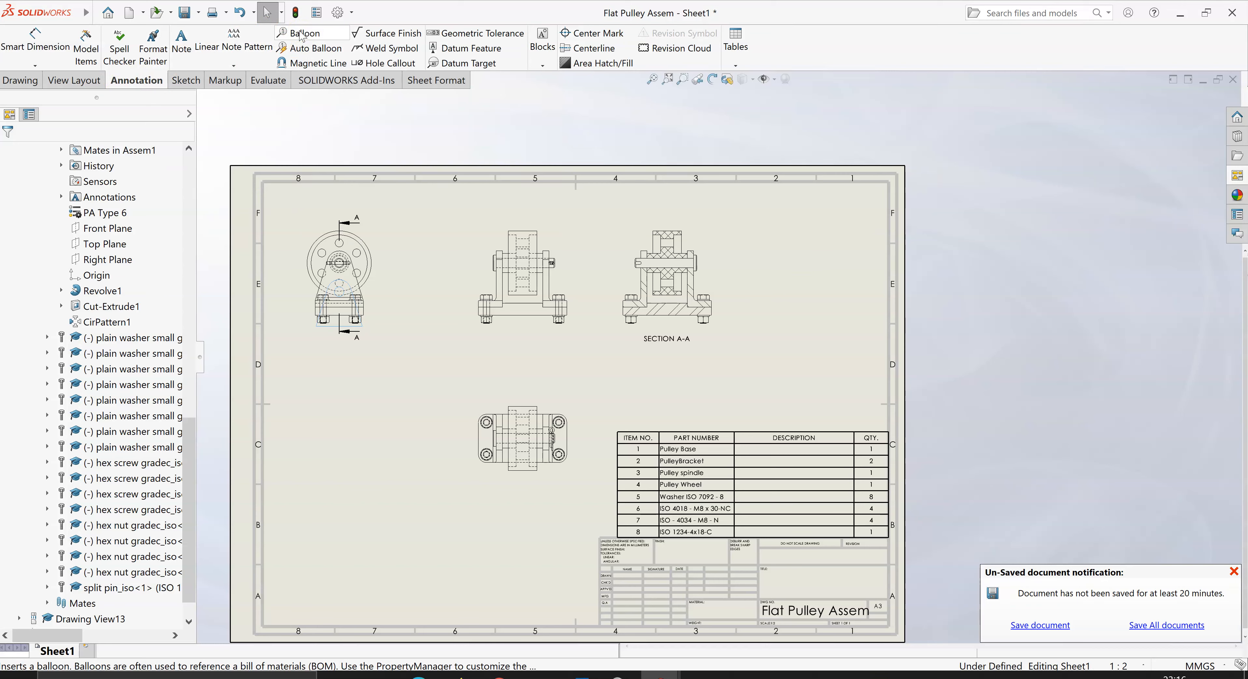
# - Attach a circular item-number balloon to the pulley wheel's upper corner in the front view, placed above and right of it
pyautogui.click(299, 34)
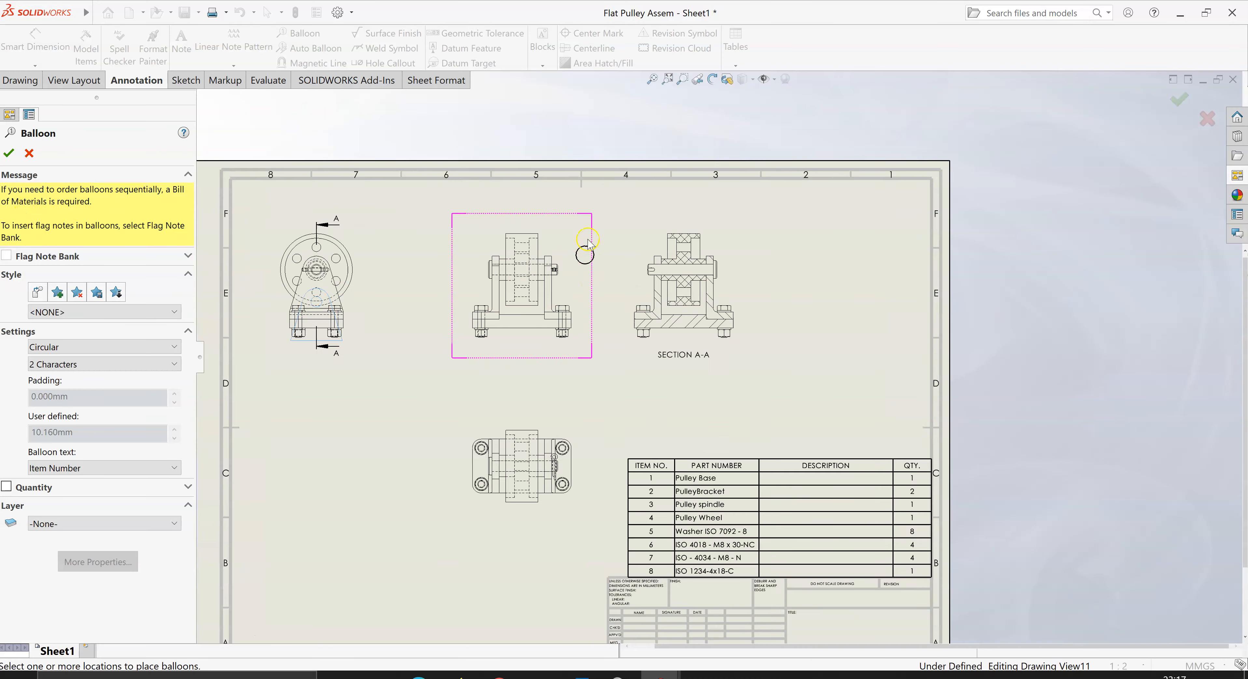
pyautogui.scroll(-3, 582, 247)
pyautogui.scroll(2, 625, 262)
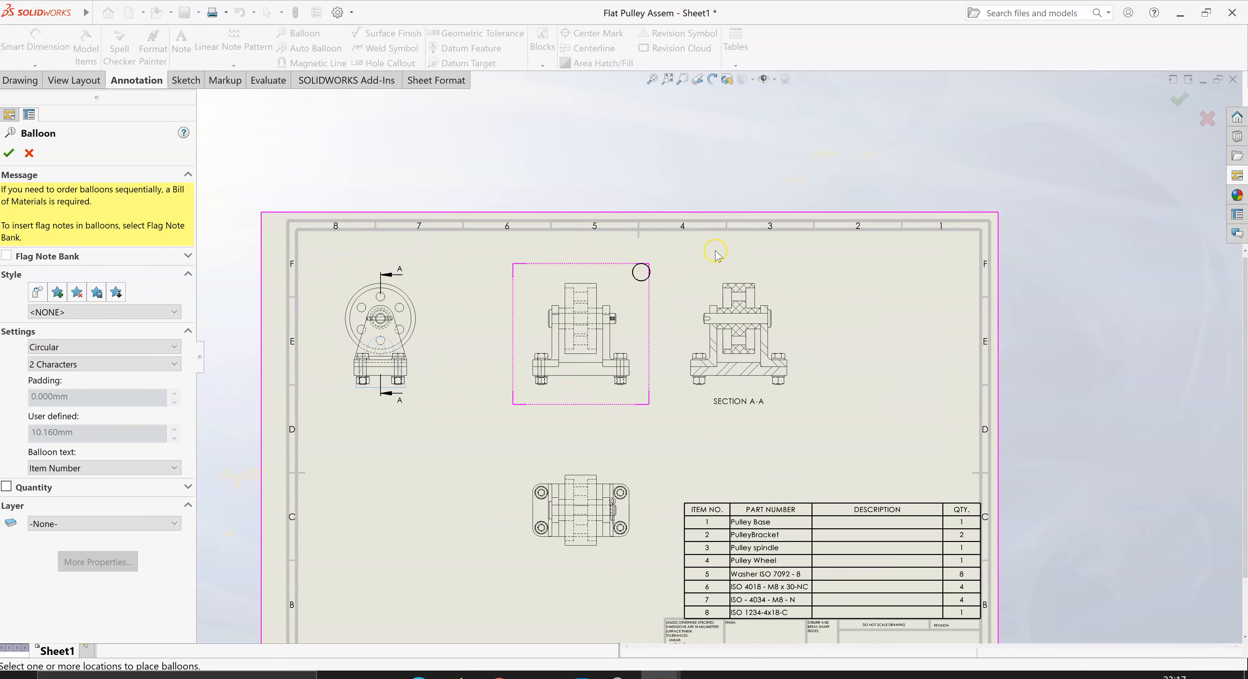
pyautogui.scroll(1, 843, 303)
pyautogui.scroll(-2, 772, 279)
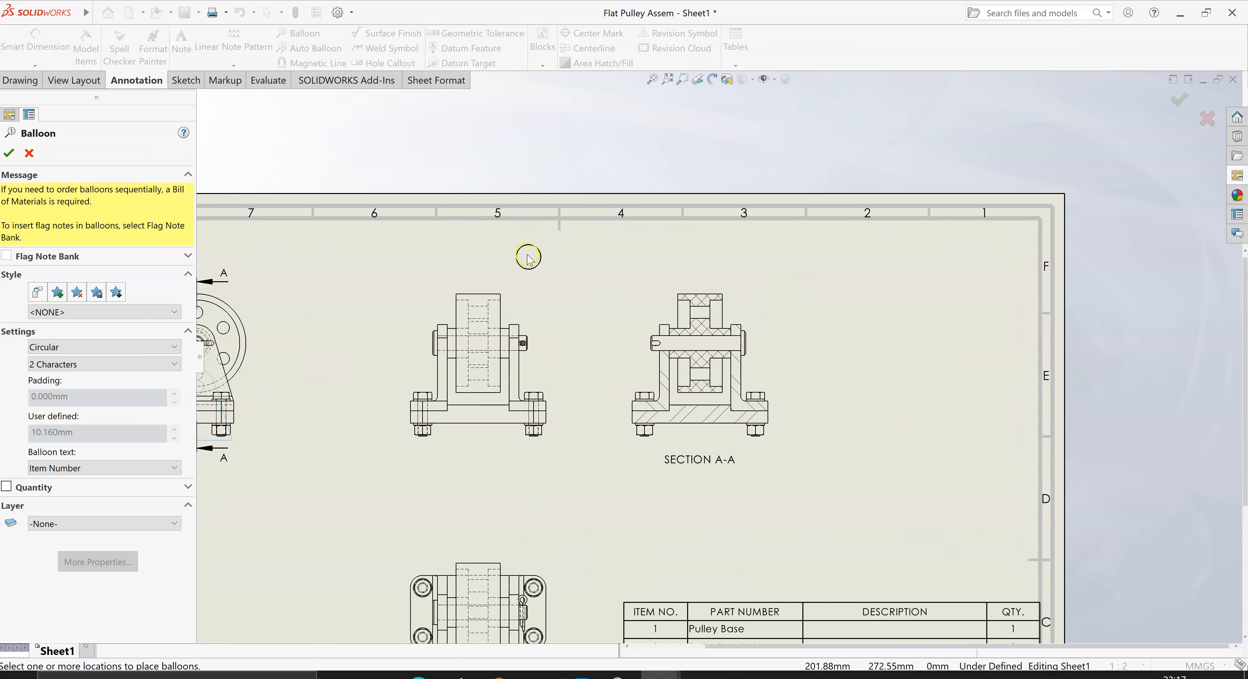
pyautogui.click(496, 296)
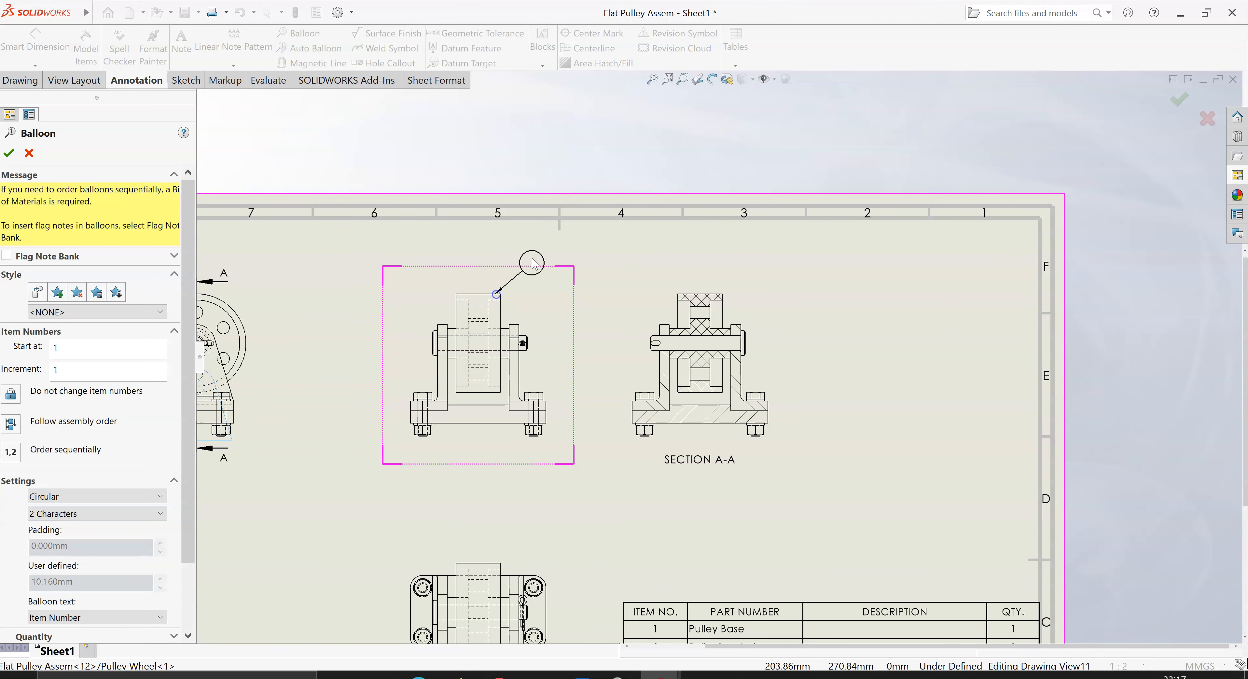
pyautogui.click(554, 244)
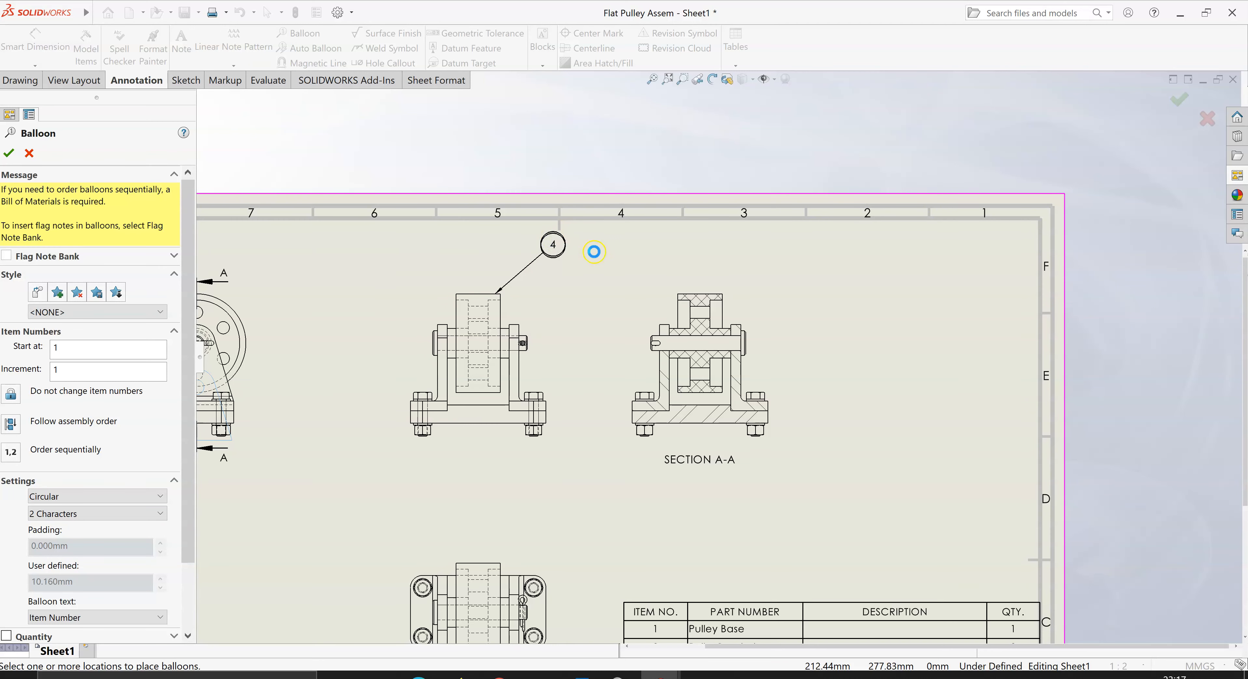
# - Add item-number balloons for the pulley bracket, pulley spindle and pulley base along the right side of the front view
pyautogui.scroll(1, 594, 251)
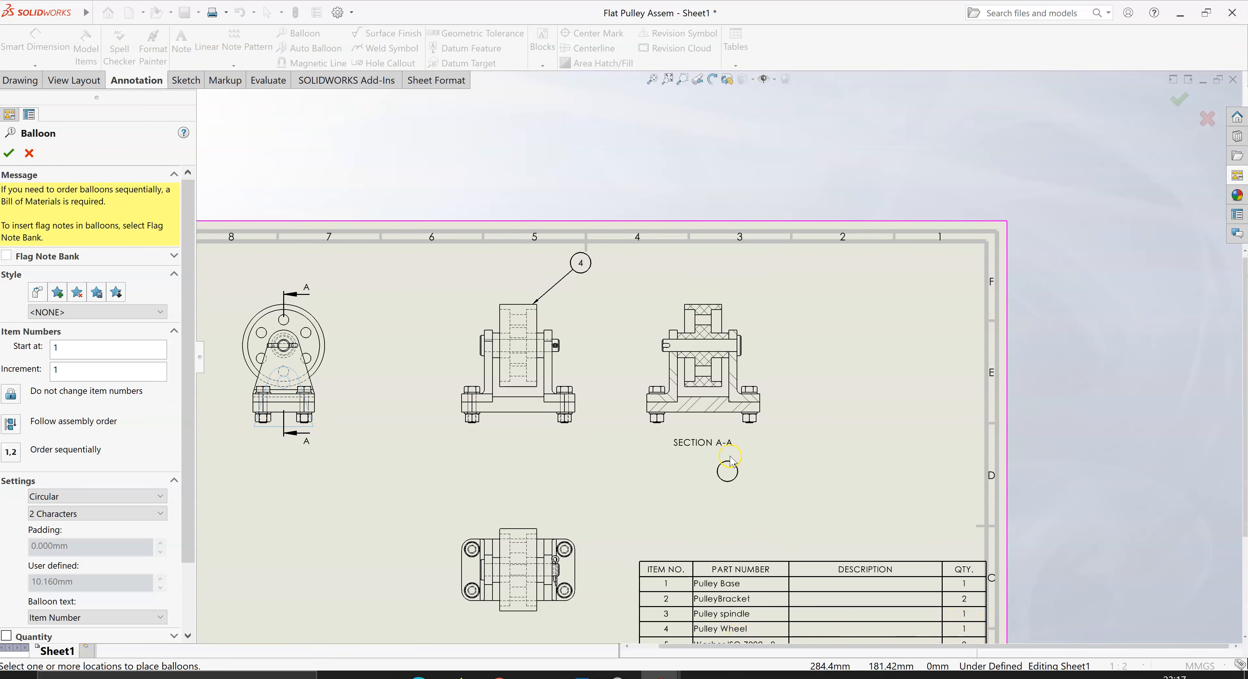
pyautogui.scroll(-1, 595, 378)
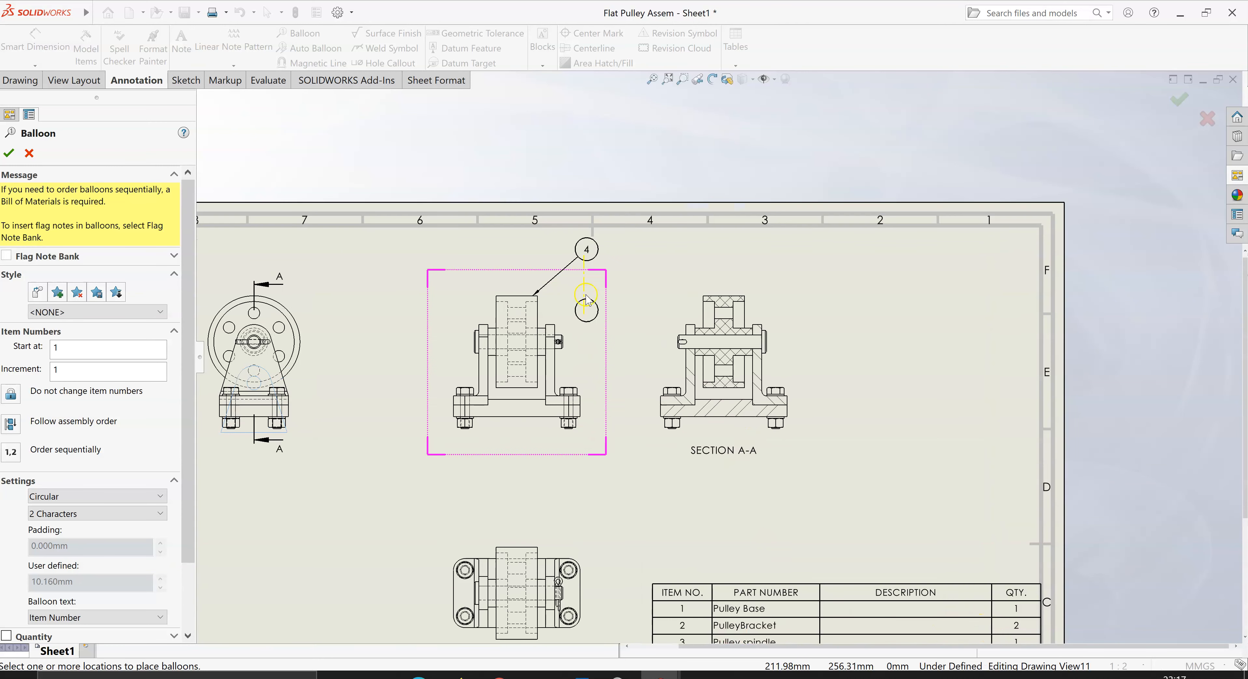
pyautogui.click(553, 323)
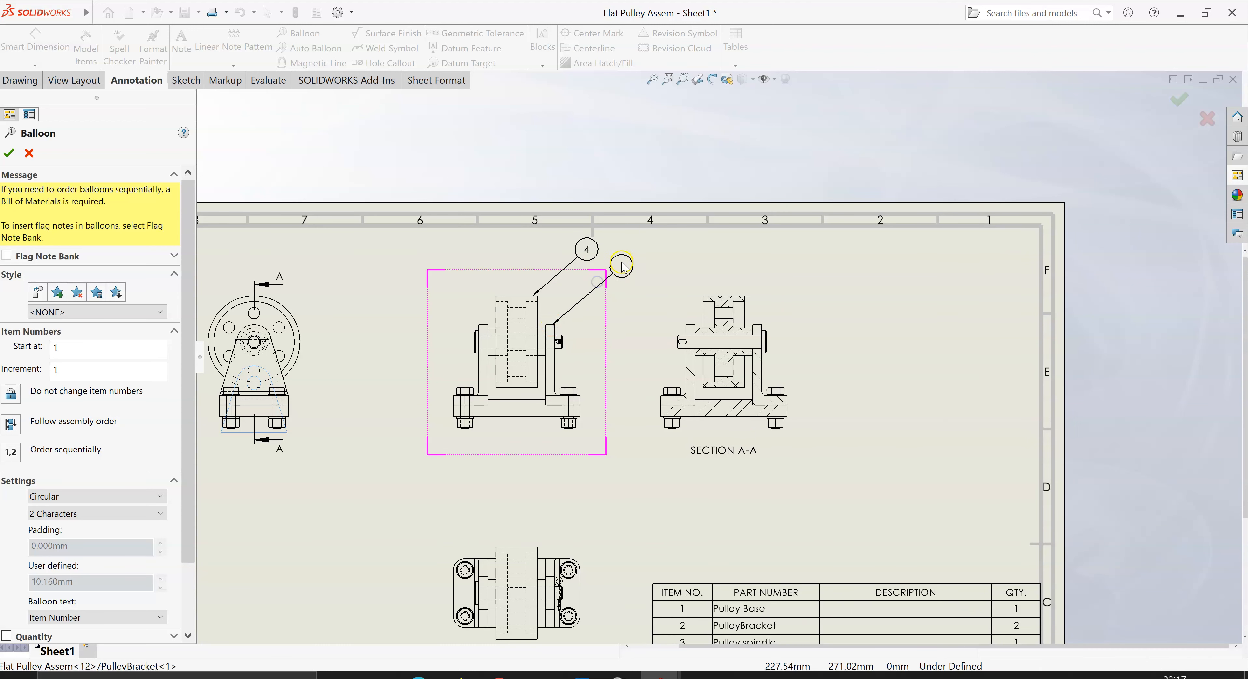
pyautogui.click(622, 270)
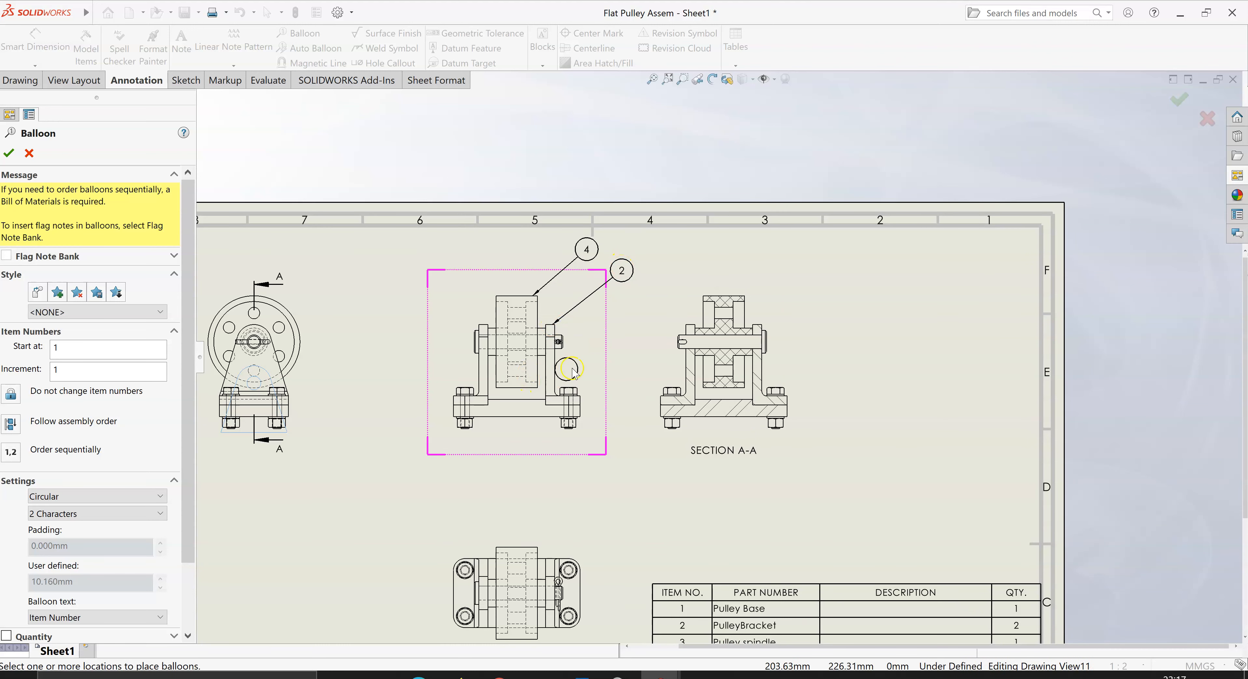
pyautogui.click(560, 347)
pyautogui.click(623, 309)
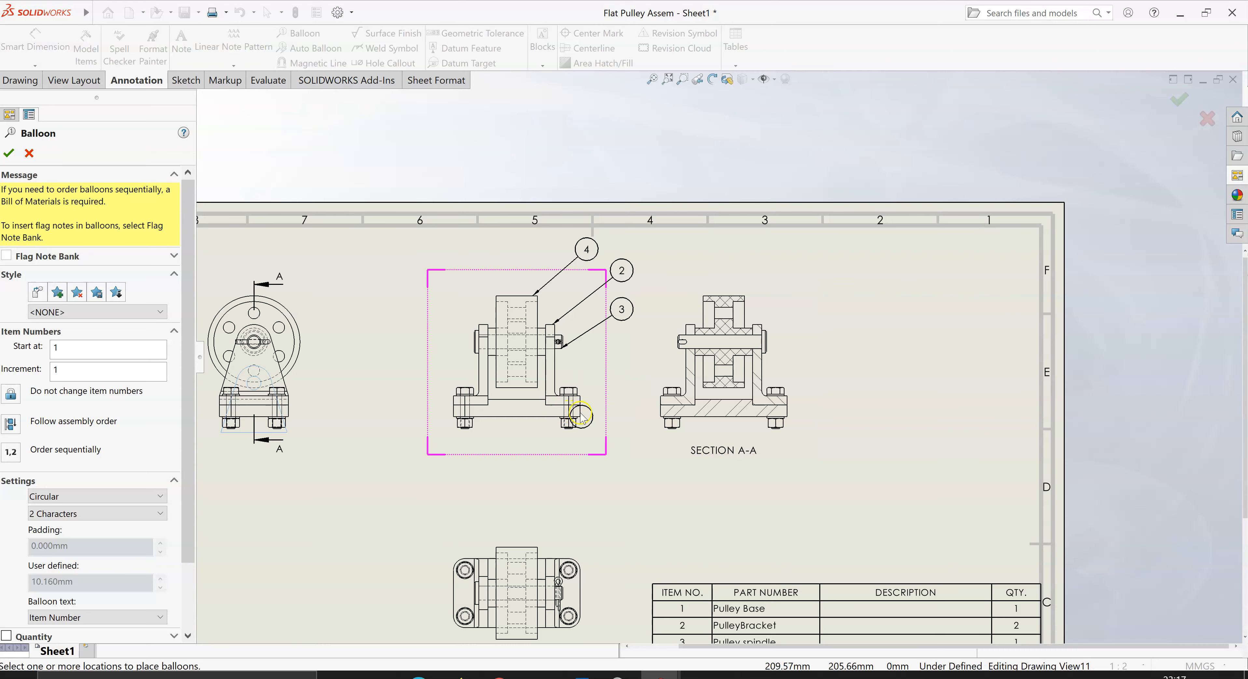
pyautogui.click(580, 413)
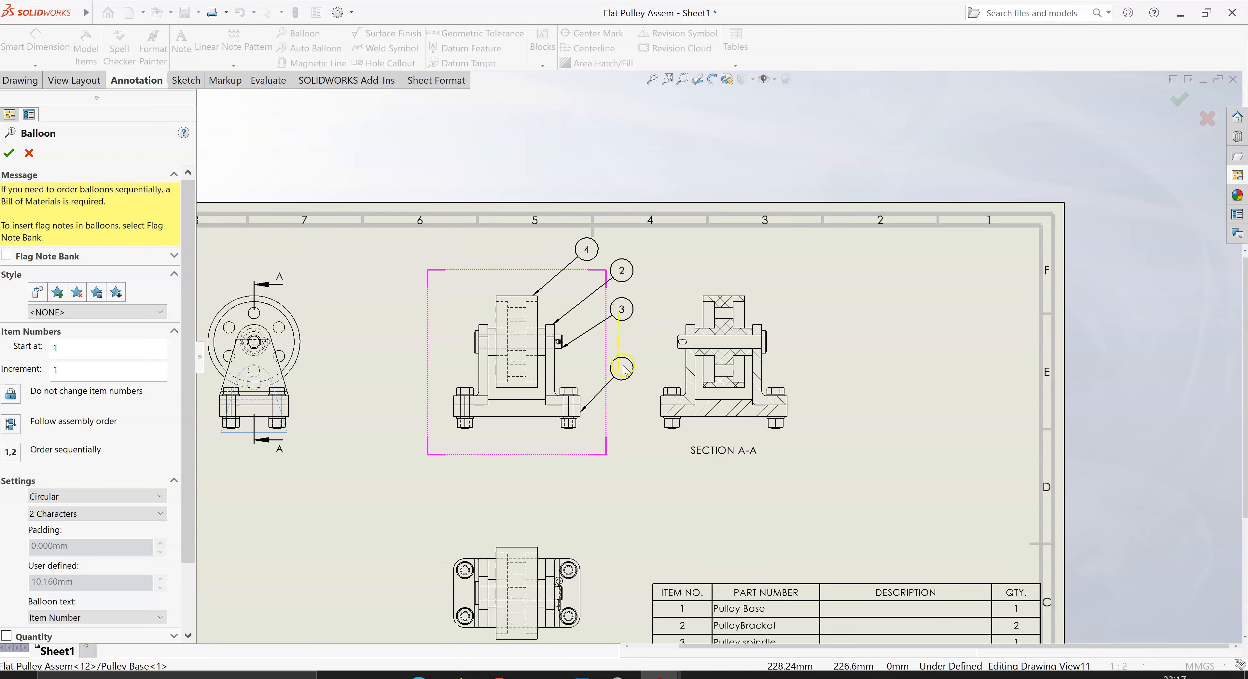
pyautogui.click(621, 383)
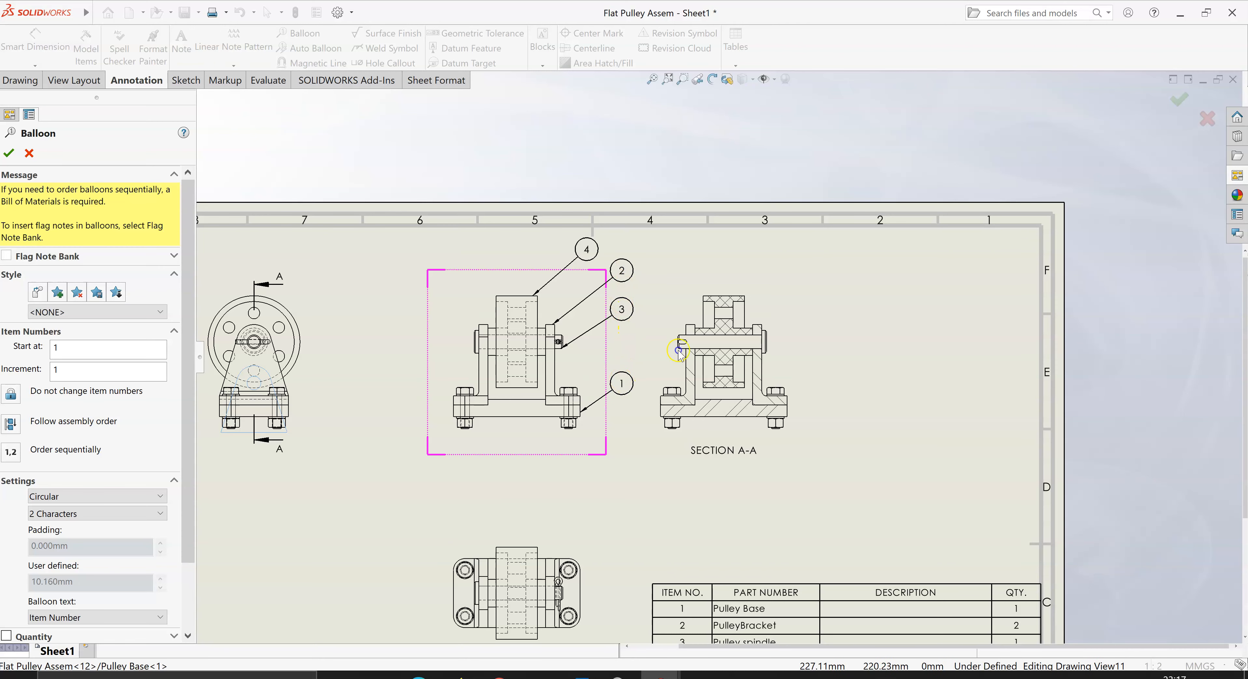
pyautogui.scroll(1, 922, 377)
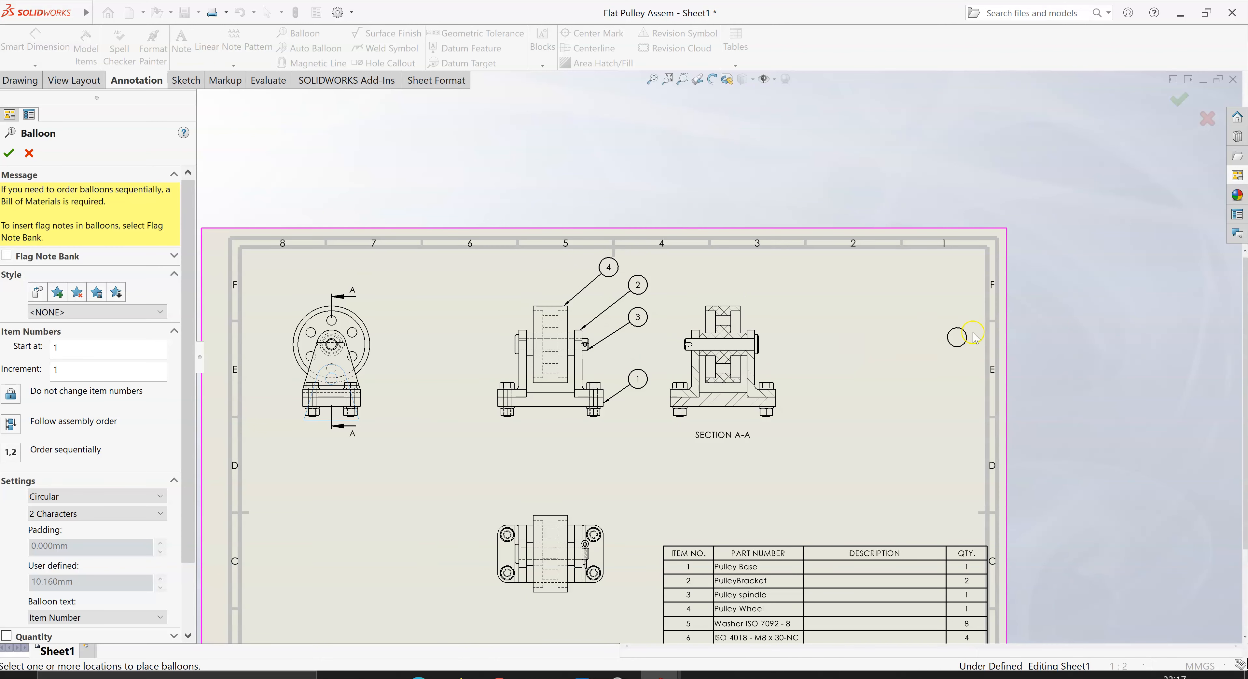
pyautogui.scroll(1, 989, 376)
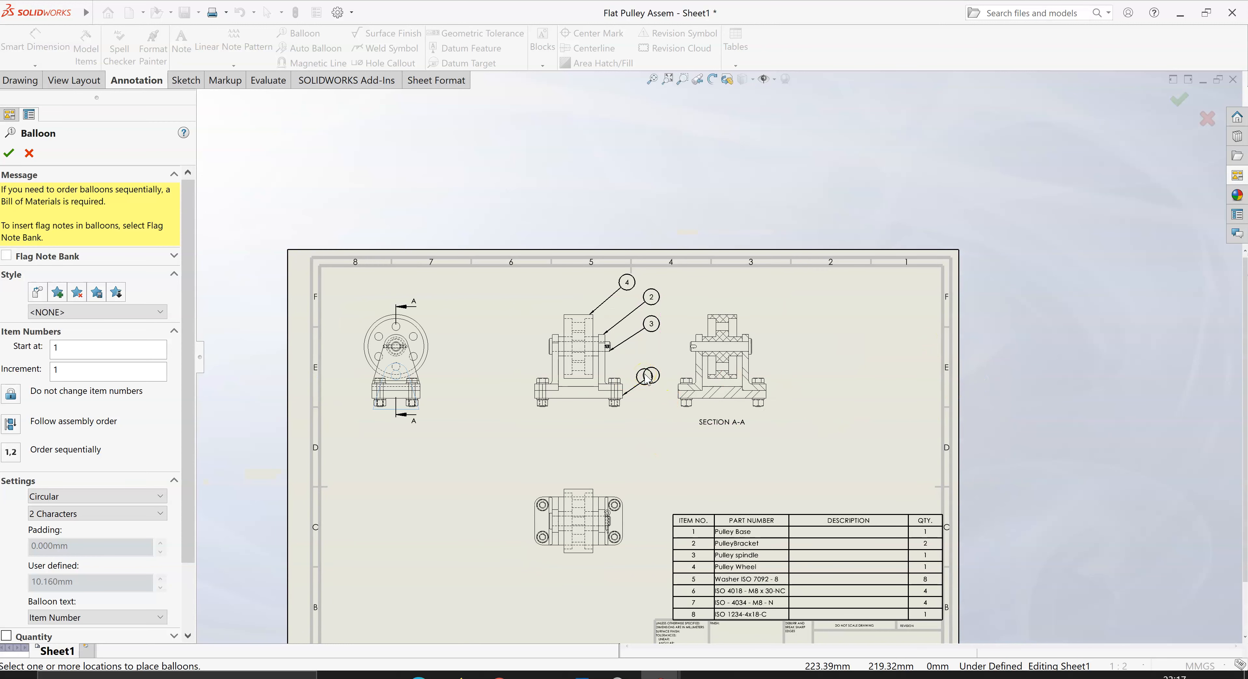
pyautogui.click(762, 550)
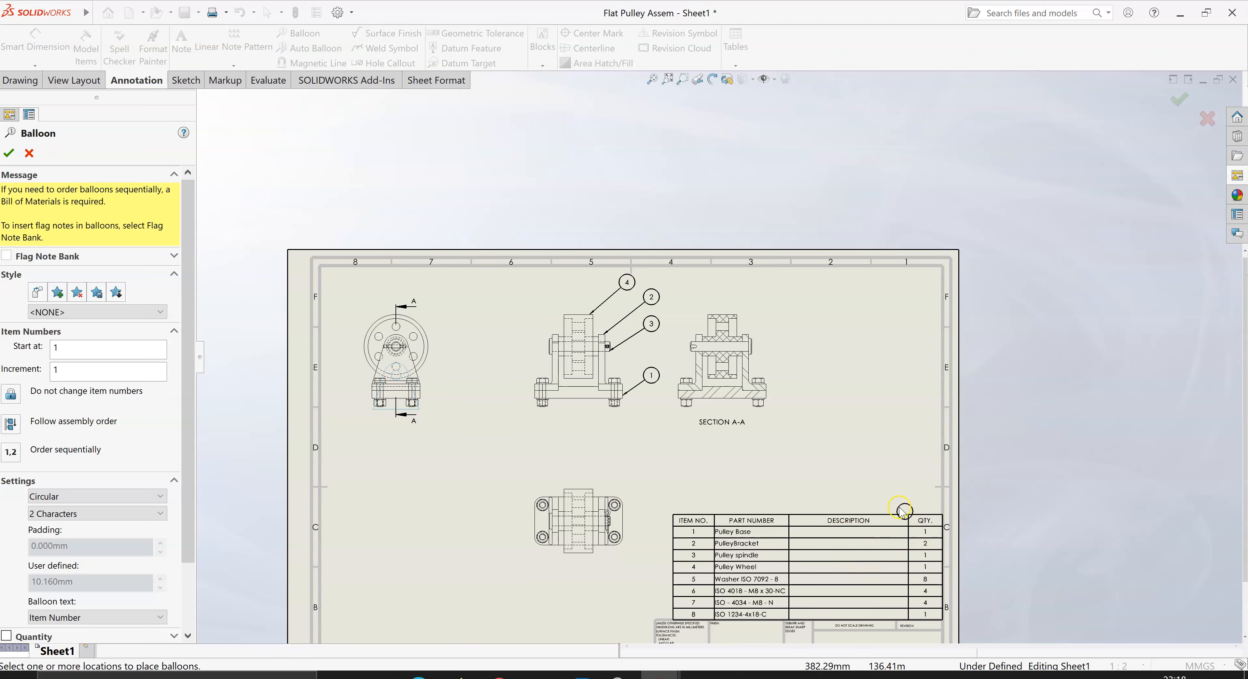
pyautogui.press('z')
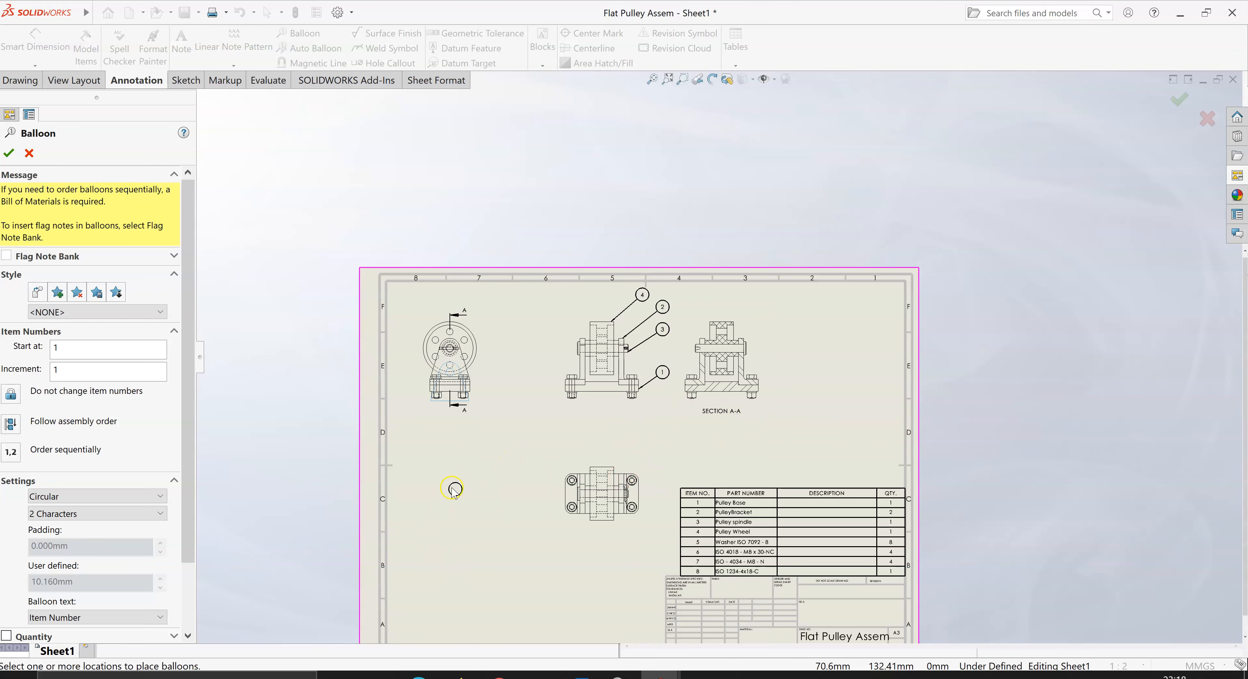
# - Finish the balloon placement and move Section A-A farther to the right, clear of the front view's balloons
pyautogui.click(9, 154)
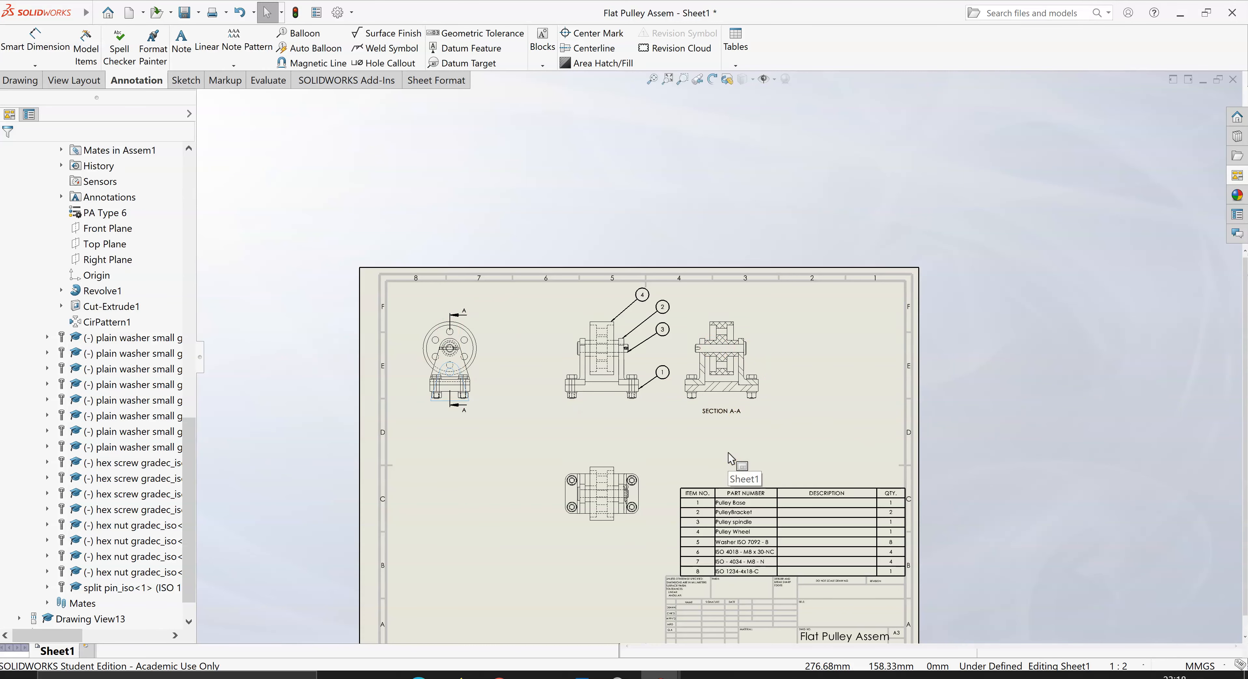
pyautogui.click(786, 485)
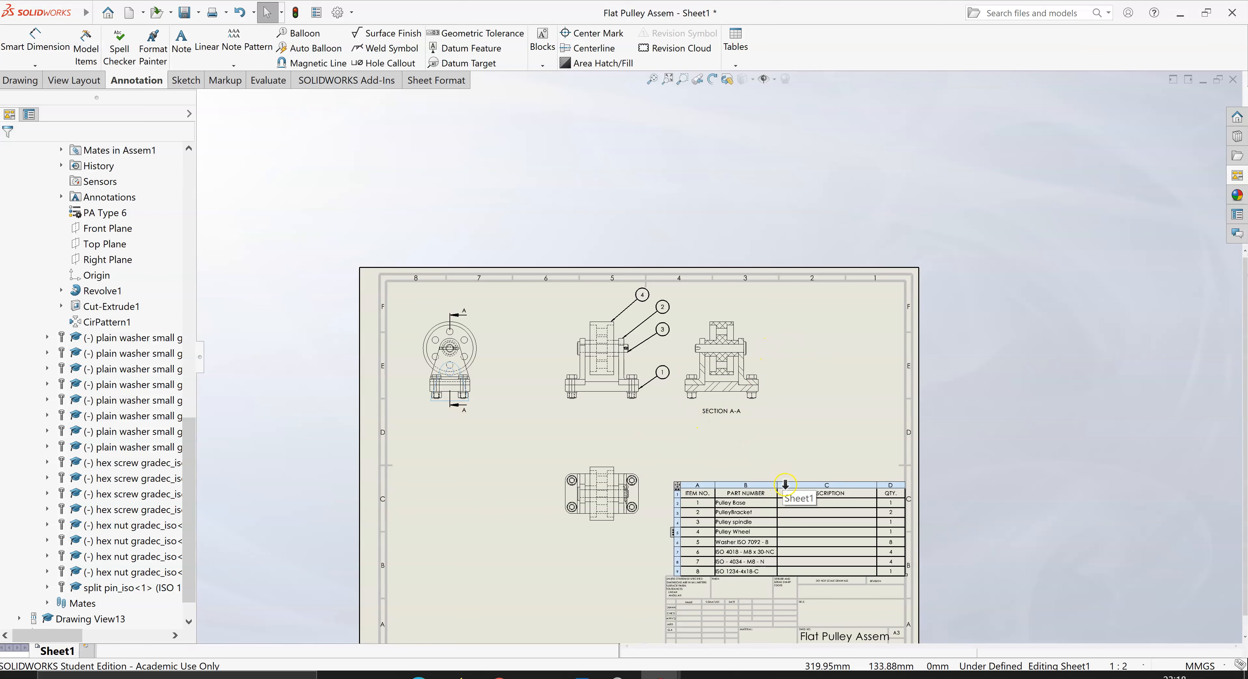
pyautogui.moveTo(761, 319); pyautogui.dragTo(812, 323)
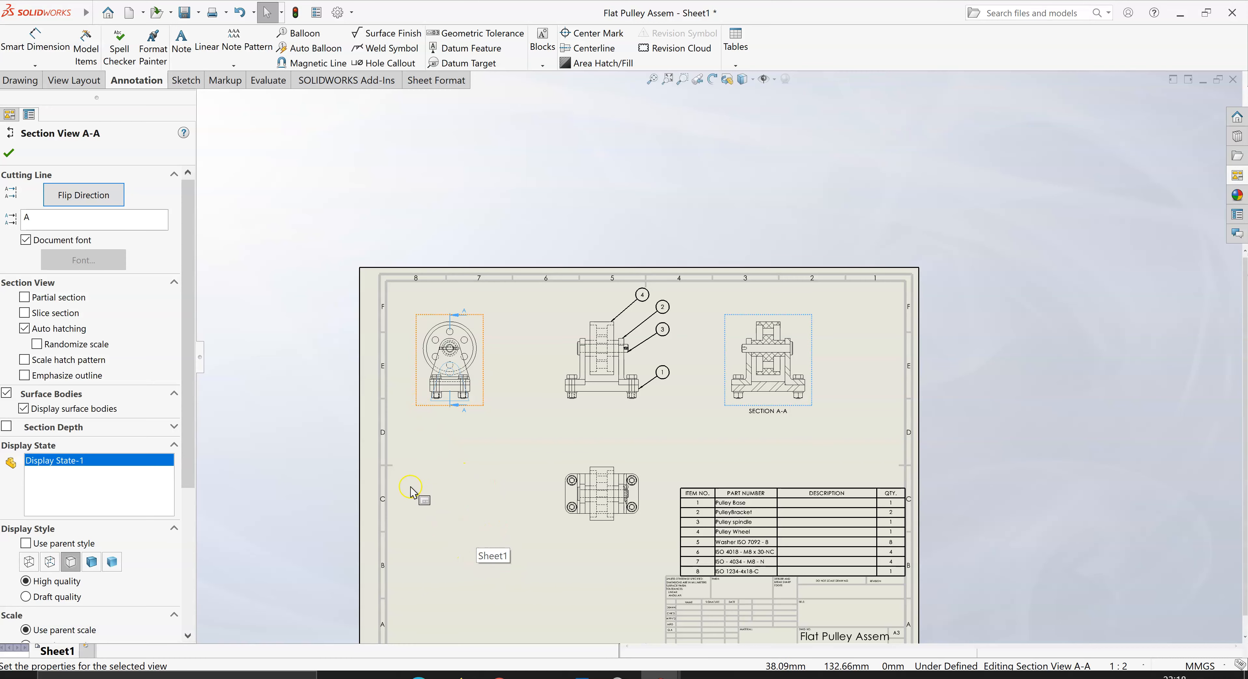
pyautogui.click(330, 189)
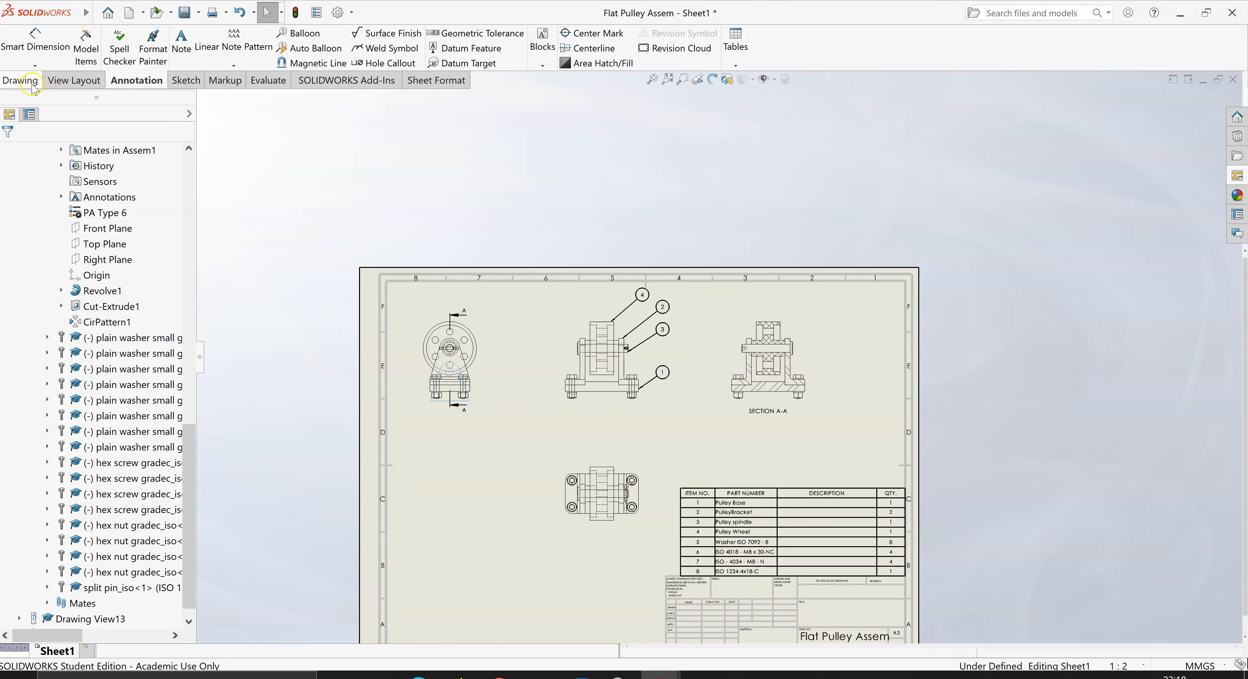
# - Insert an isometric model view of Flat Pulley Assem, shaded with edges, below the side view in the sheet's lower left
pyautogui.click(20, 82)
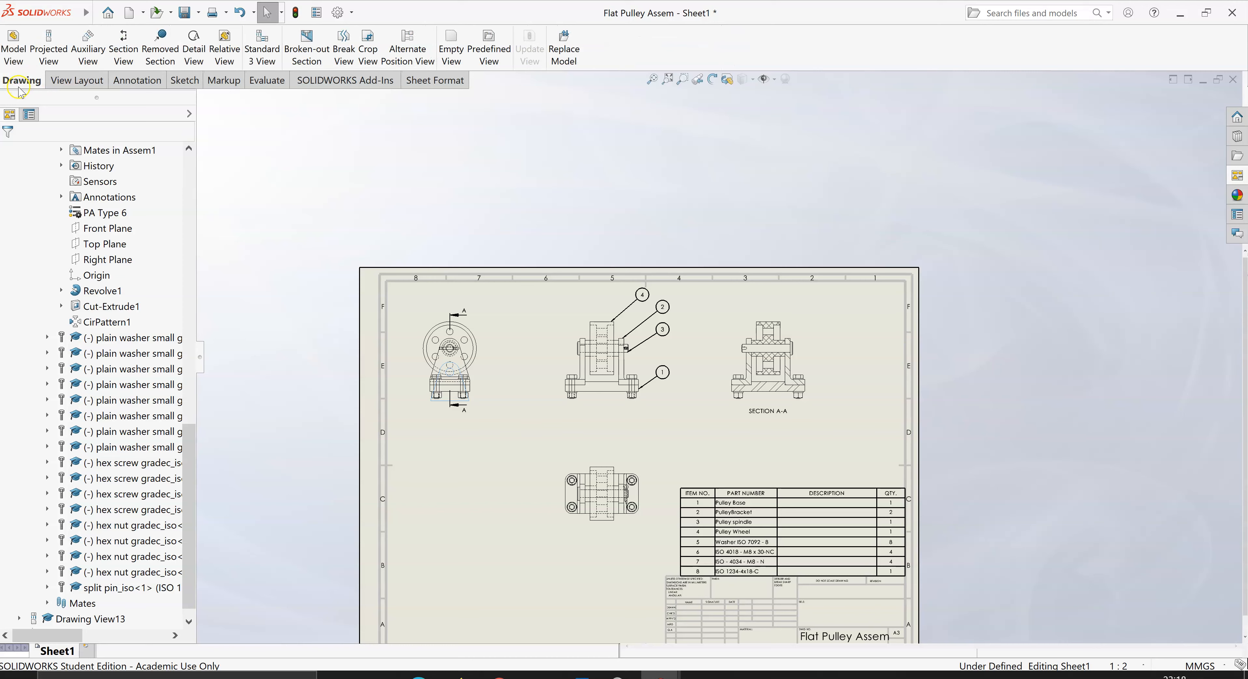
pyautogui.click(13, 46)
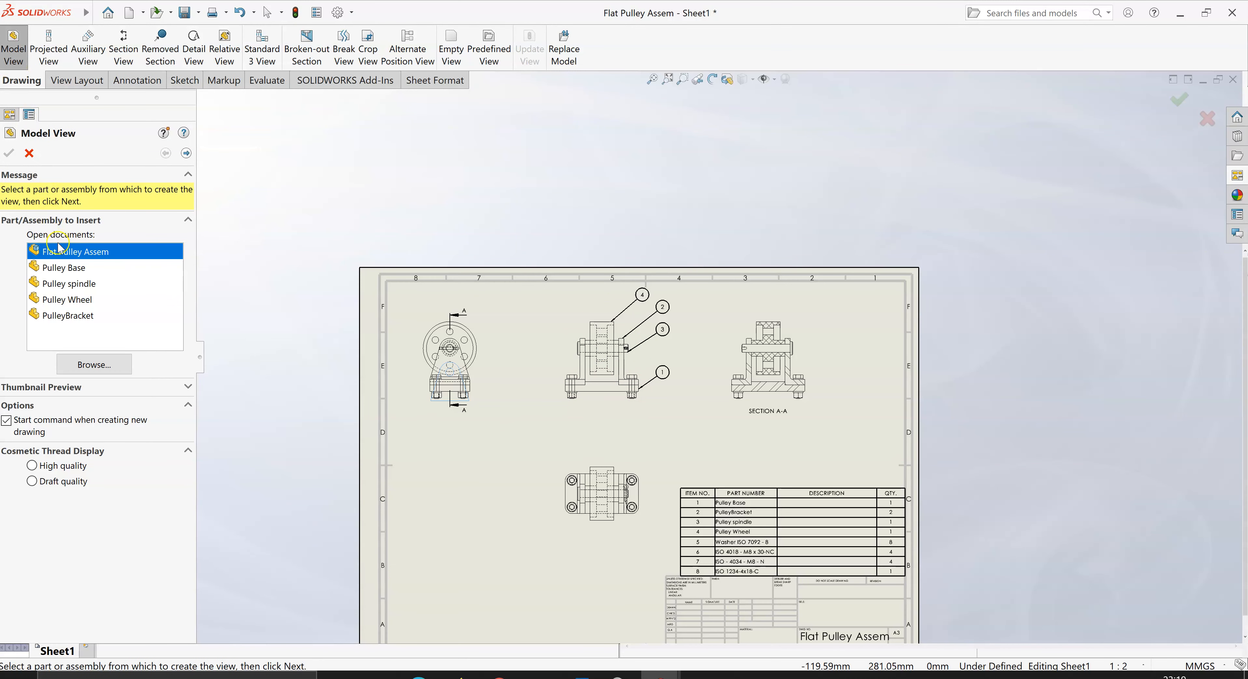
pyautogui.click(186, 153)
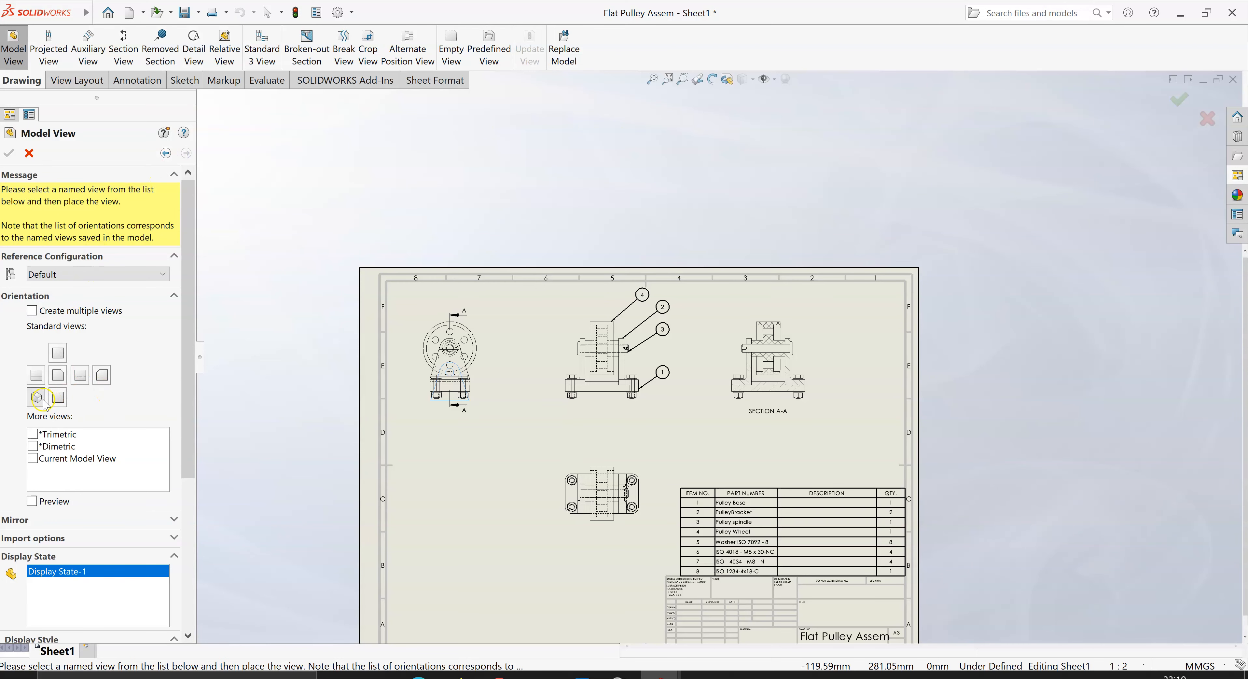
pyautogui.click(36, 398)
pyautogui.scroll(-5, 59, 407)
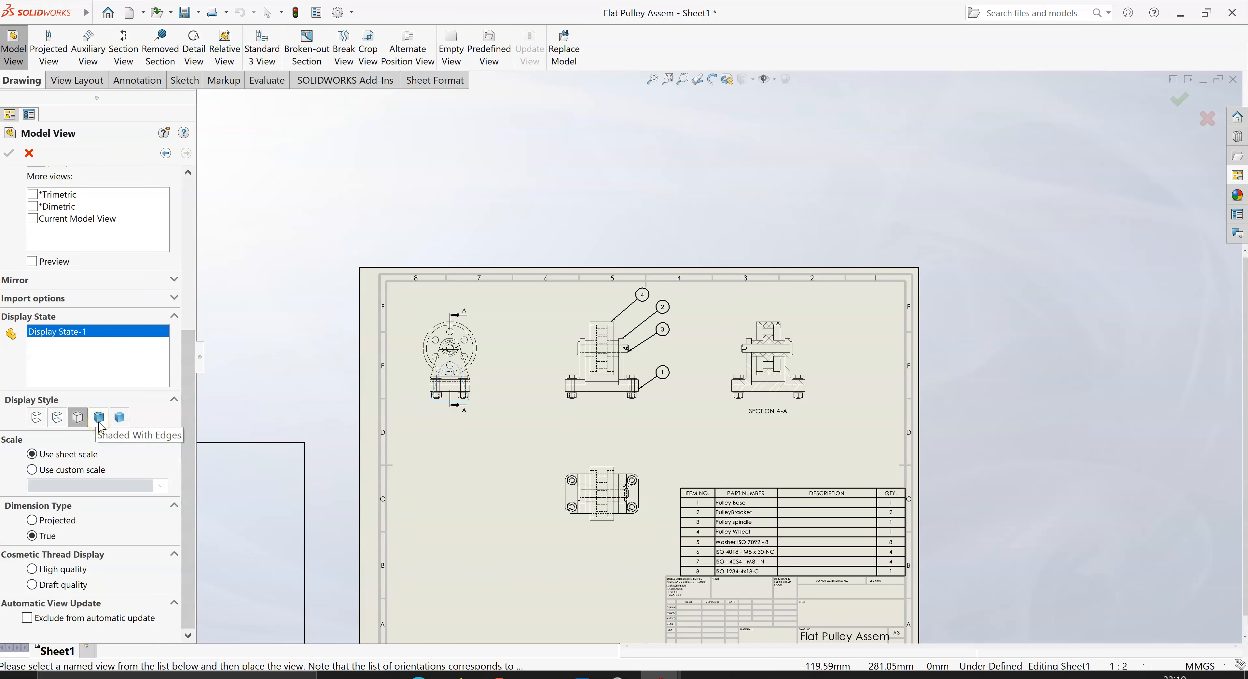
pyautogui.click(99, 417)
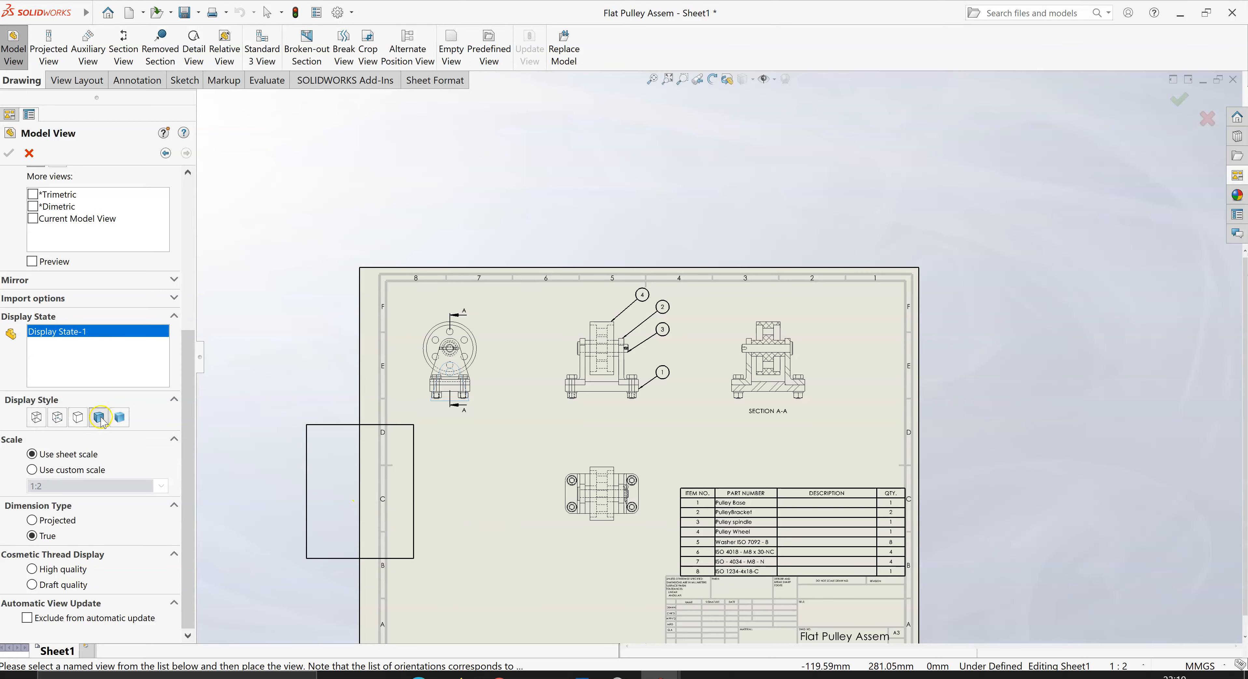
pyautogui.click(486, 570)
# - Move the shaded isometric view slightly upward, level with the top view
pyautogui.scroll(-2, 509, 553)
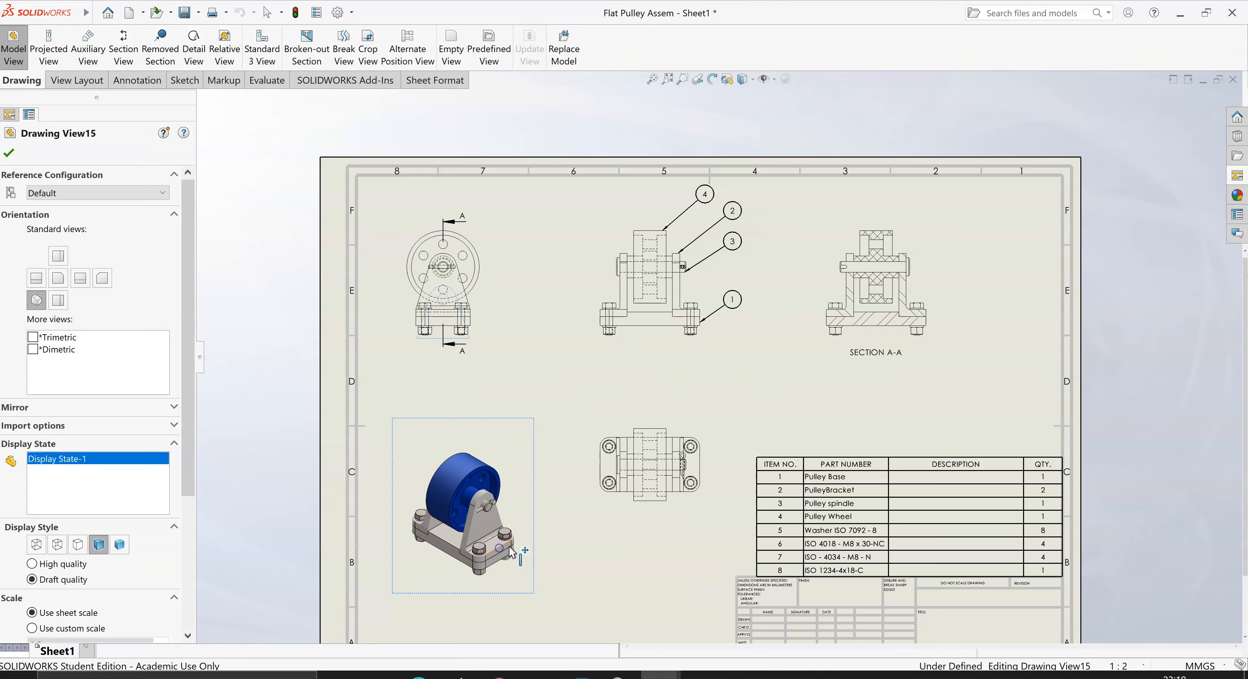
pyautogui.scroll(-1, 553, 506)
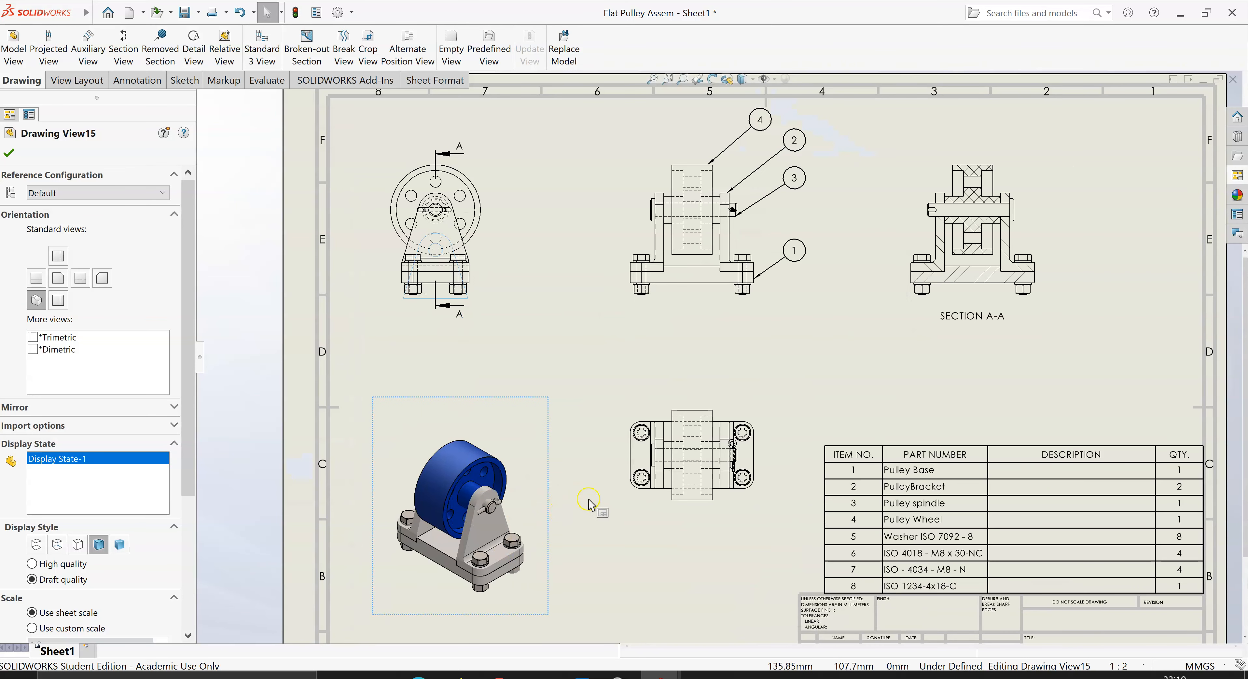
pyautogui.moveTo(483, 399)
pyautogui.mouseDown()
pyautogui.moveTo(479, 346)
pyautogui.moveTo(465, 385)
pyautogui.moveTo(479, 356)
pyautogui.mouseUp()
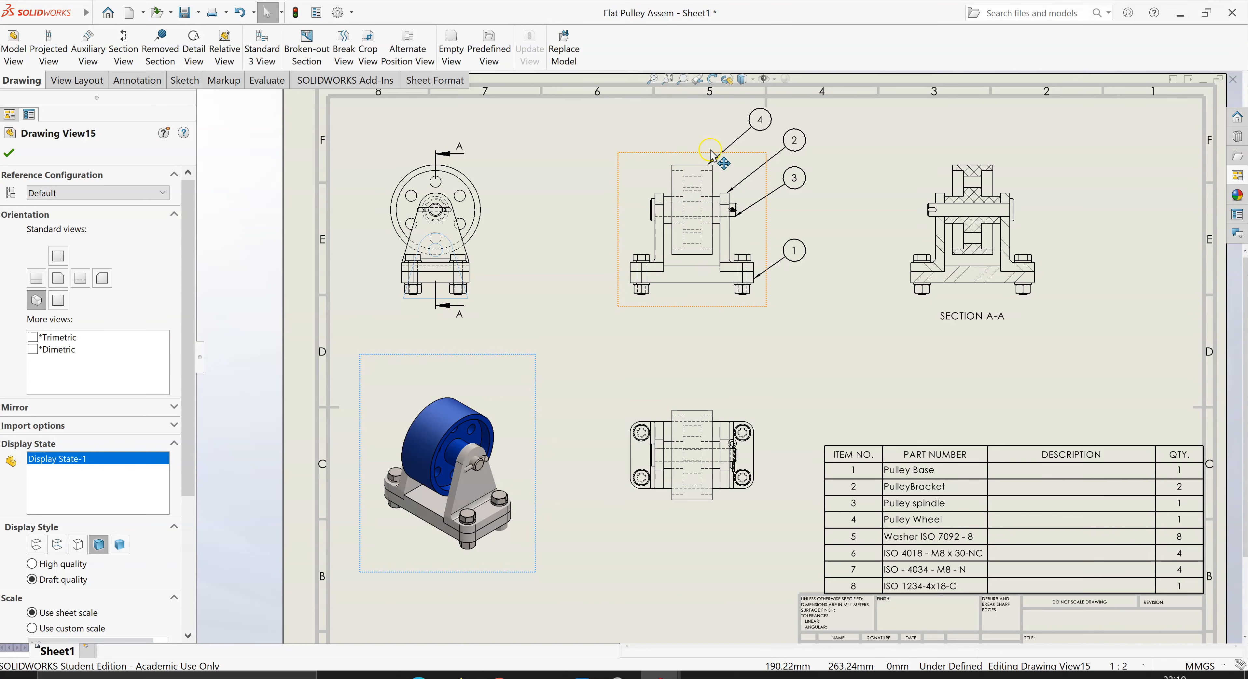
# - Examine the overall sheet layout and the pulley spindle area in Section A-A
pyautogui.press('f')
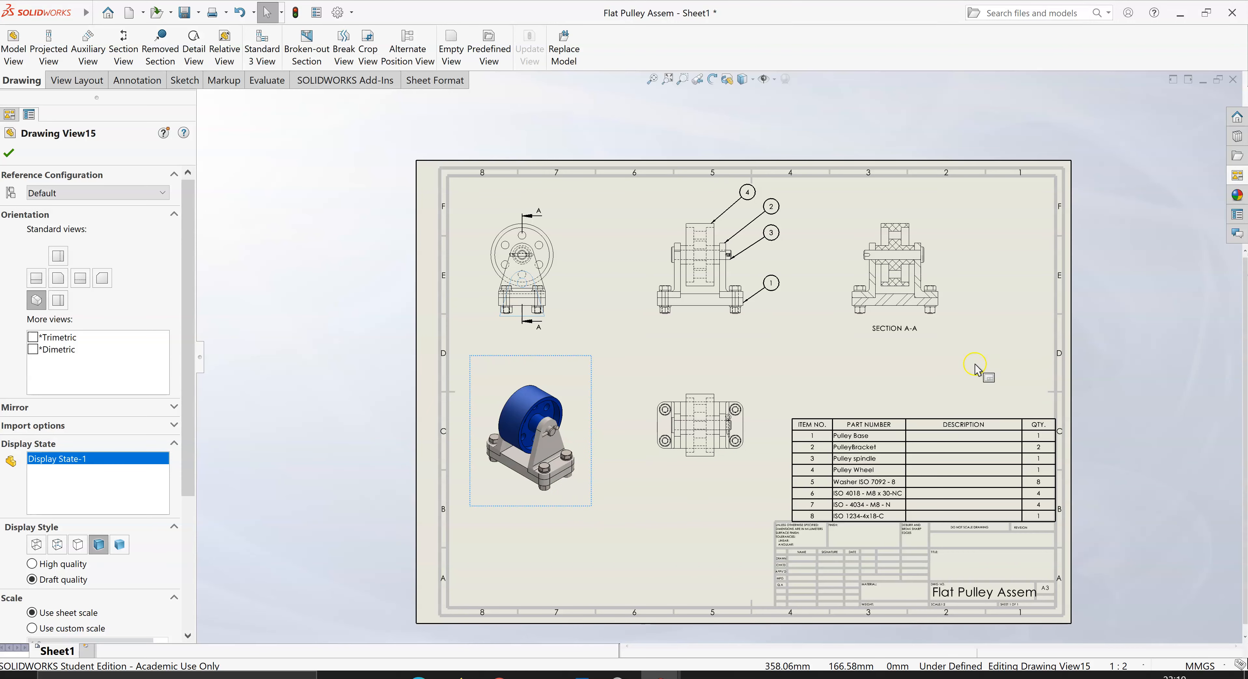
pyautogui.scroll(-1, 991, 385)
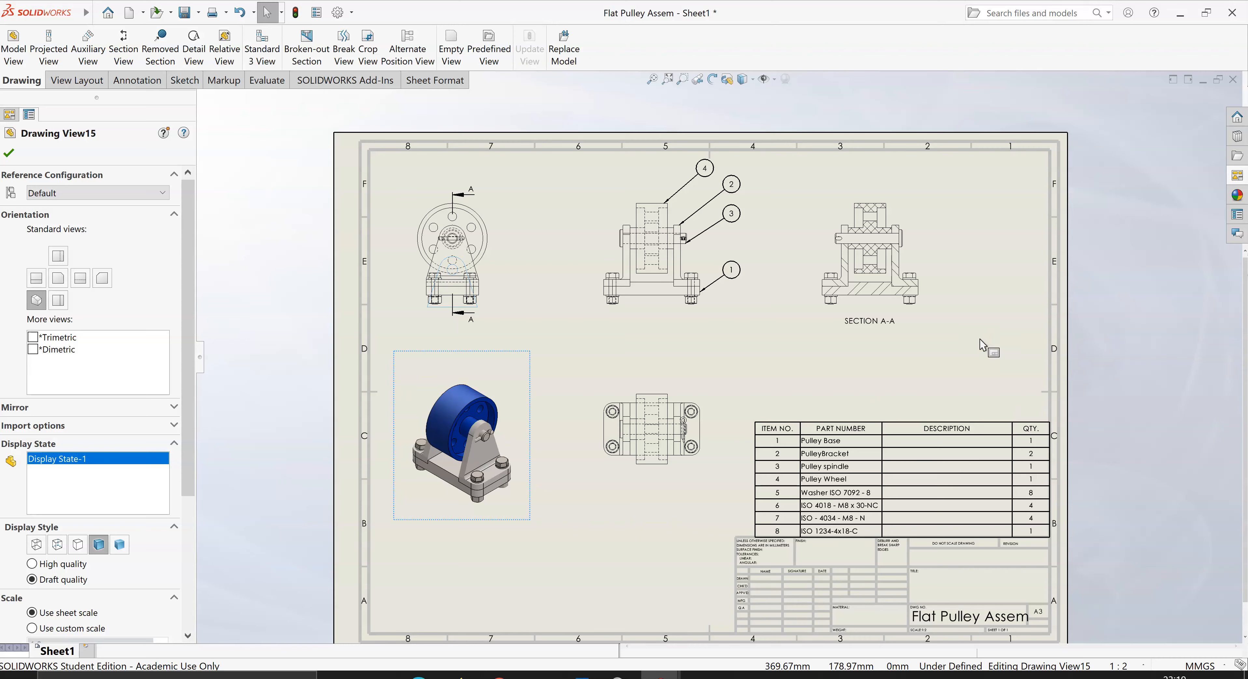
pyautogui.click(993, 328)
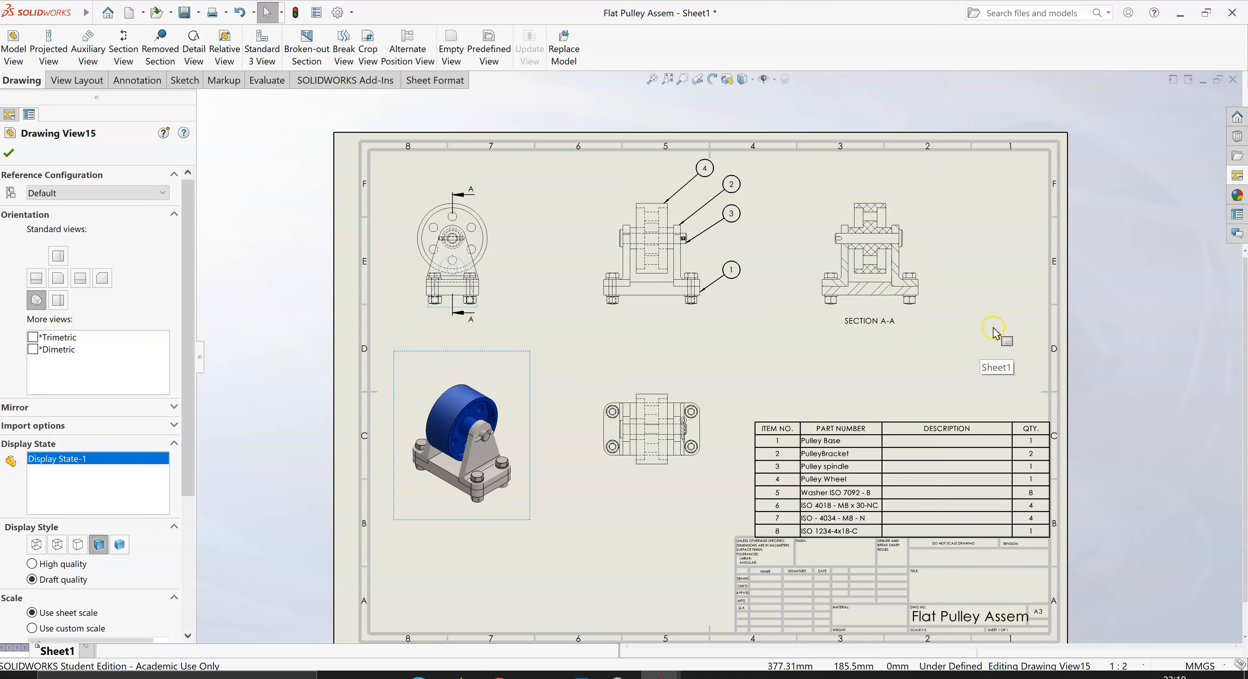
pyautogui.scroll(-2, 993, 328)
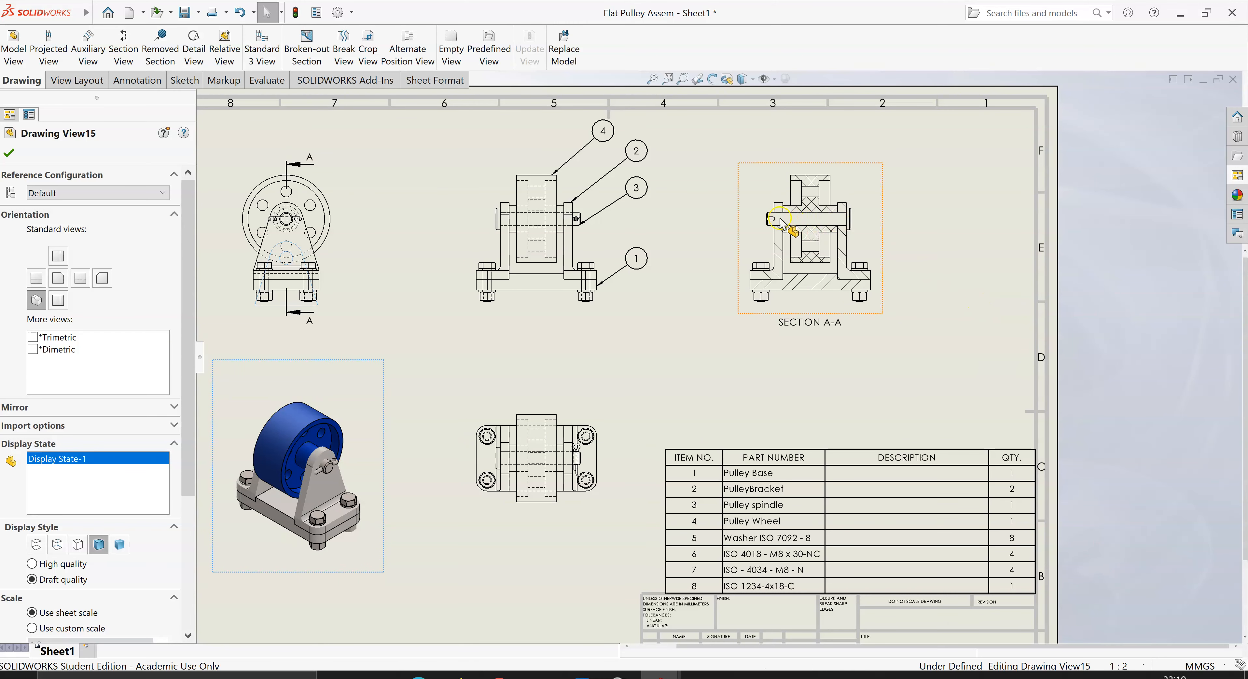
pyautogui.click(770, 221)
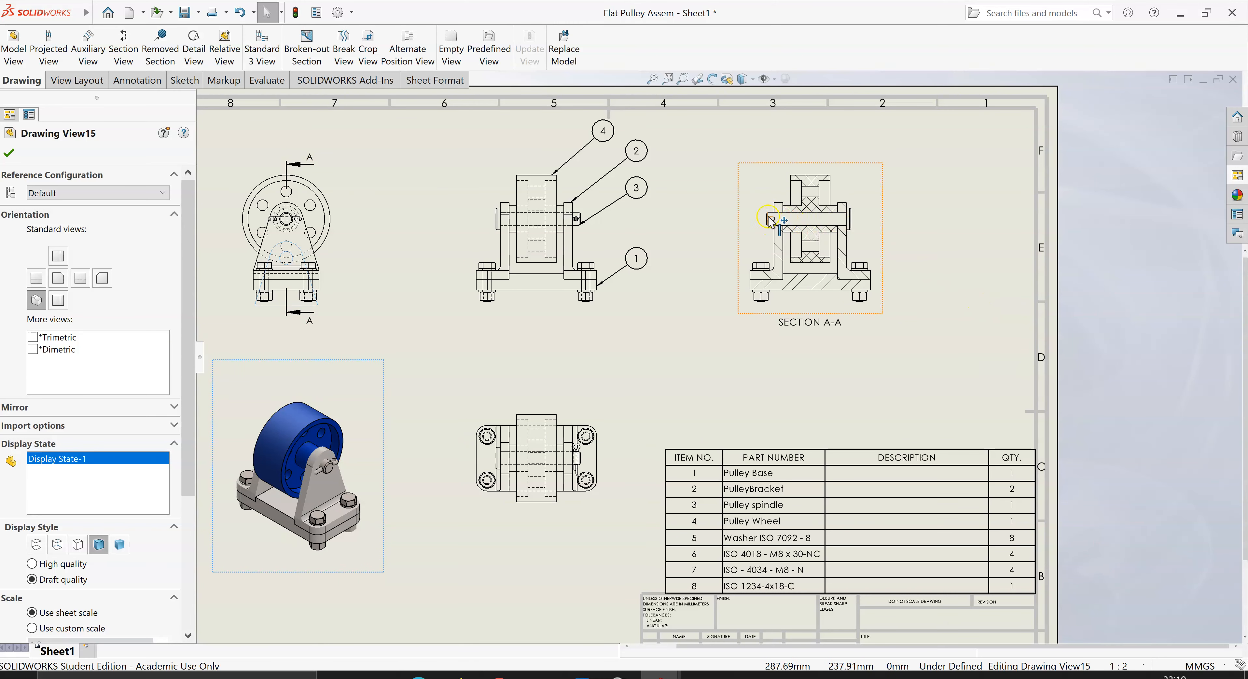
pyautogui.click(785, 237)
pyautogui.click(793, 210)
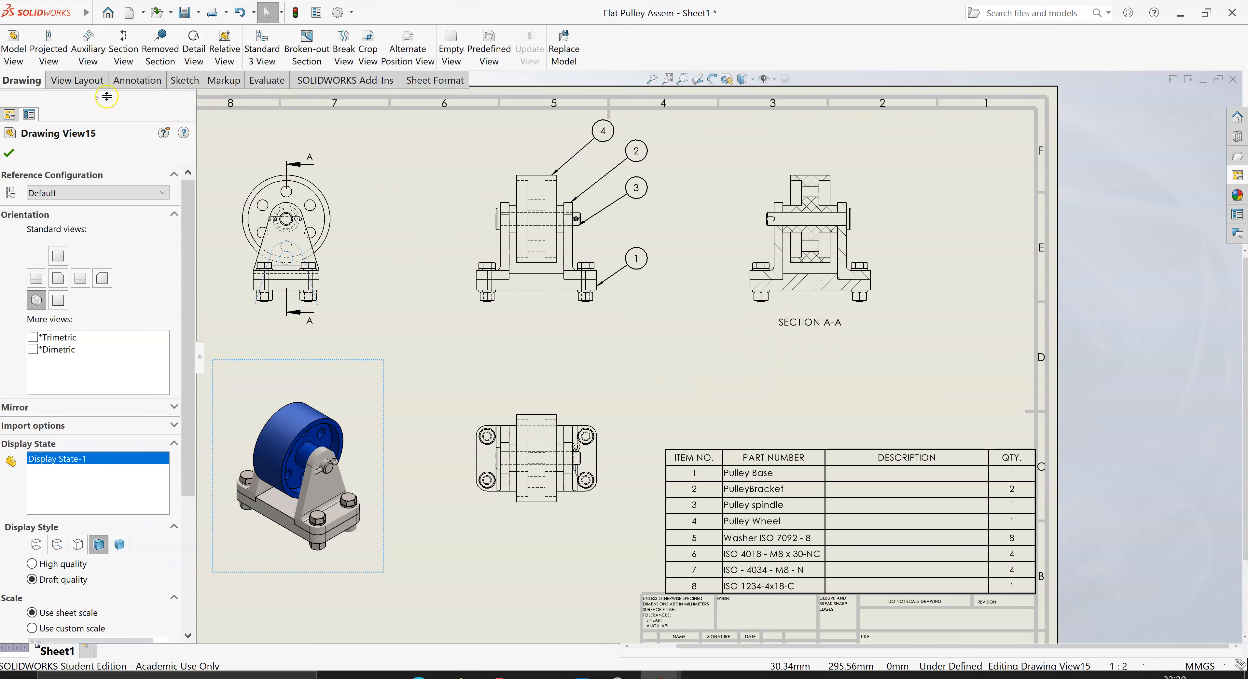
# - Dimension the overall height from the base's lower corner to the pulley wheel's top in the front view, placed left of the view
pyautogui.click(134, 83)
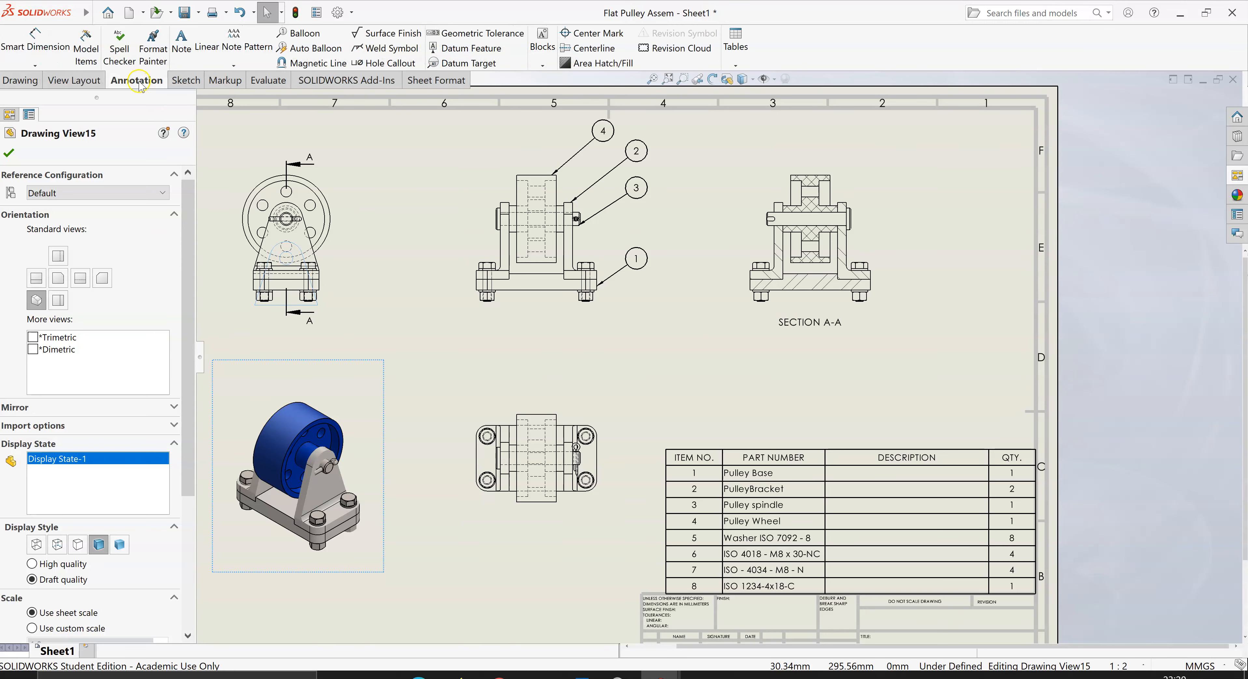
pyautogui.click(34, 42)
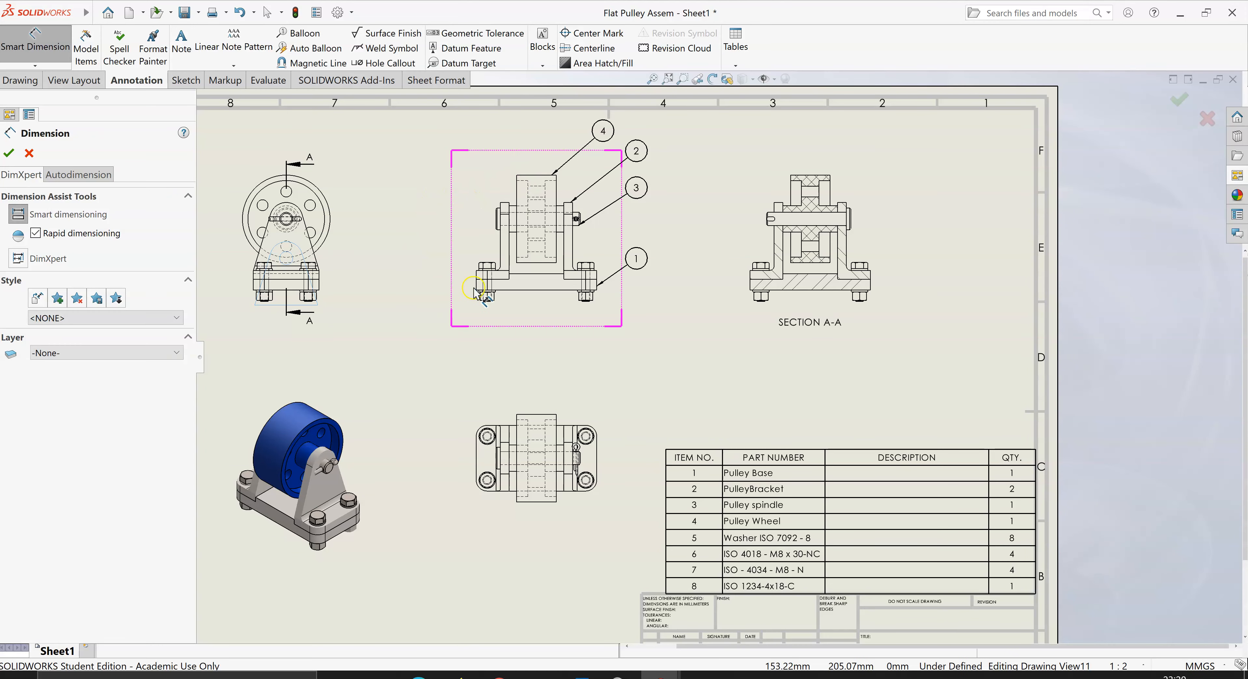
pyautogui.scroll(-2, 475, 291)
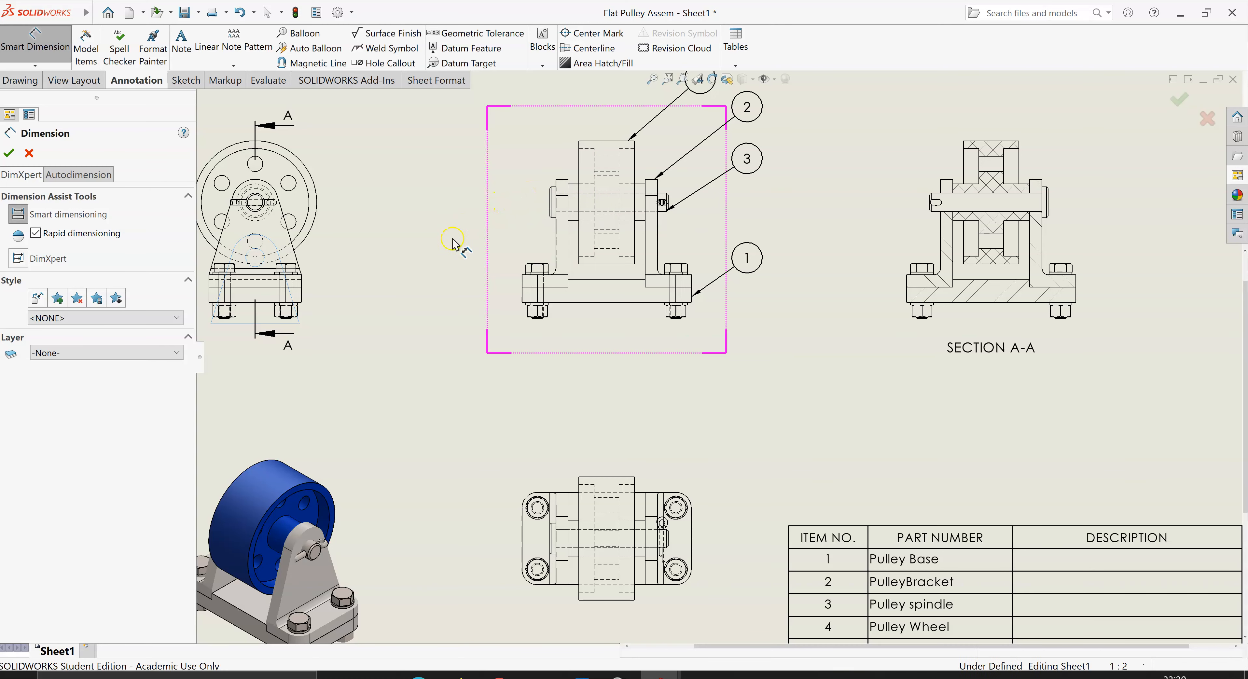
pyautogui.press('f')
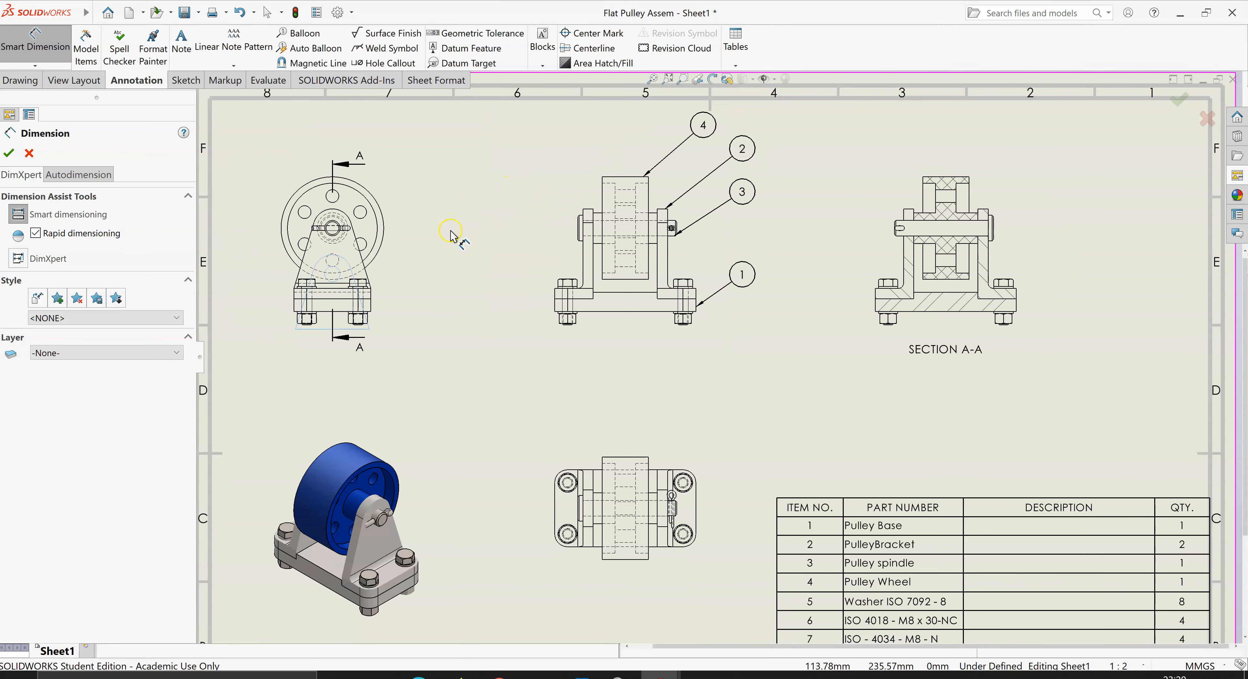
pyautogui.click(555, 312)
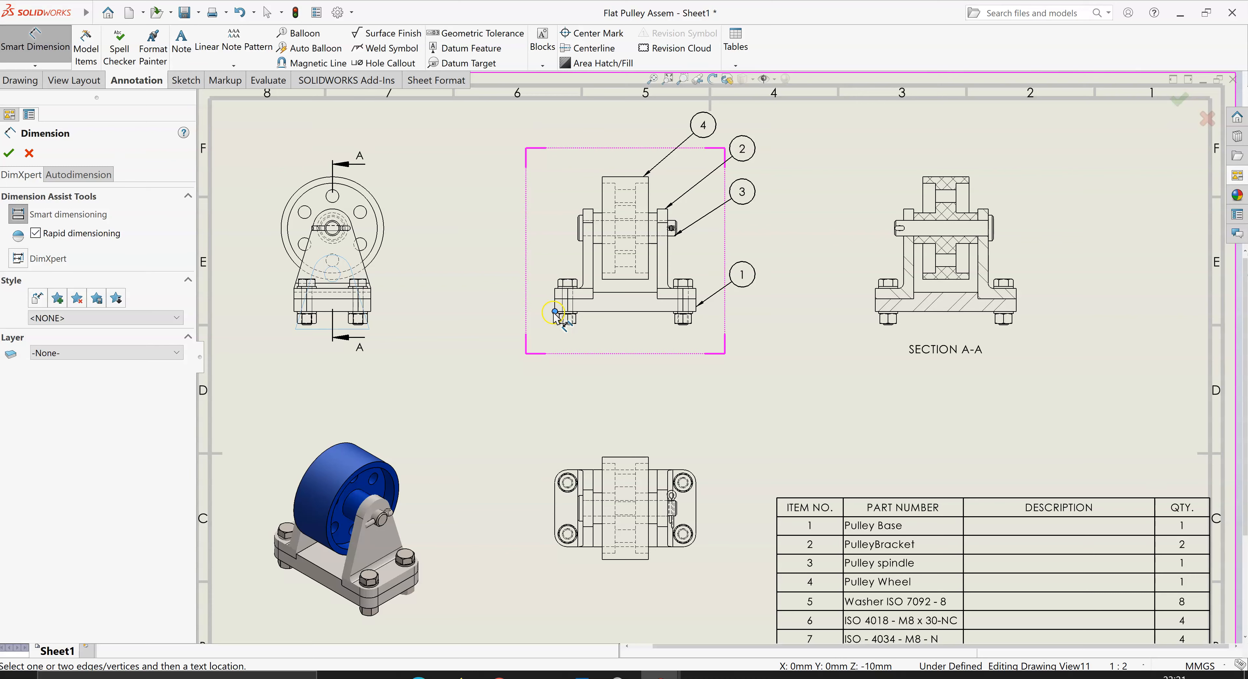
pyautogui.click(602, 178)
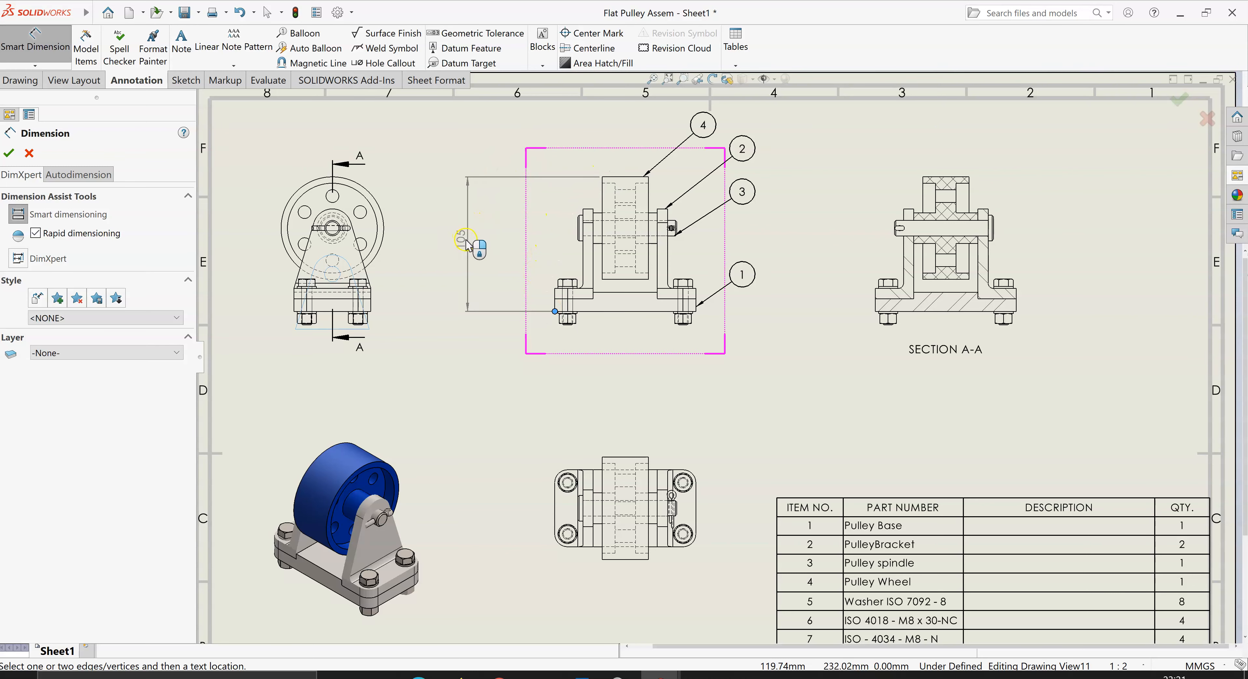
pyautogui.click(476, 246)
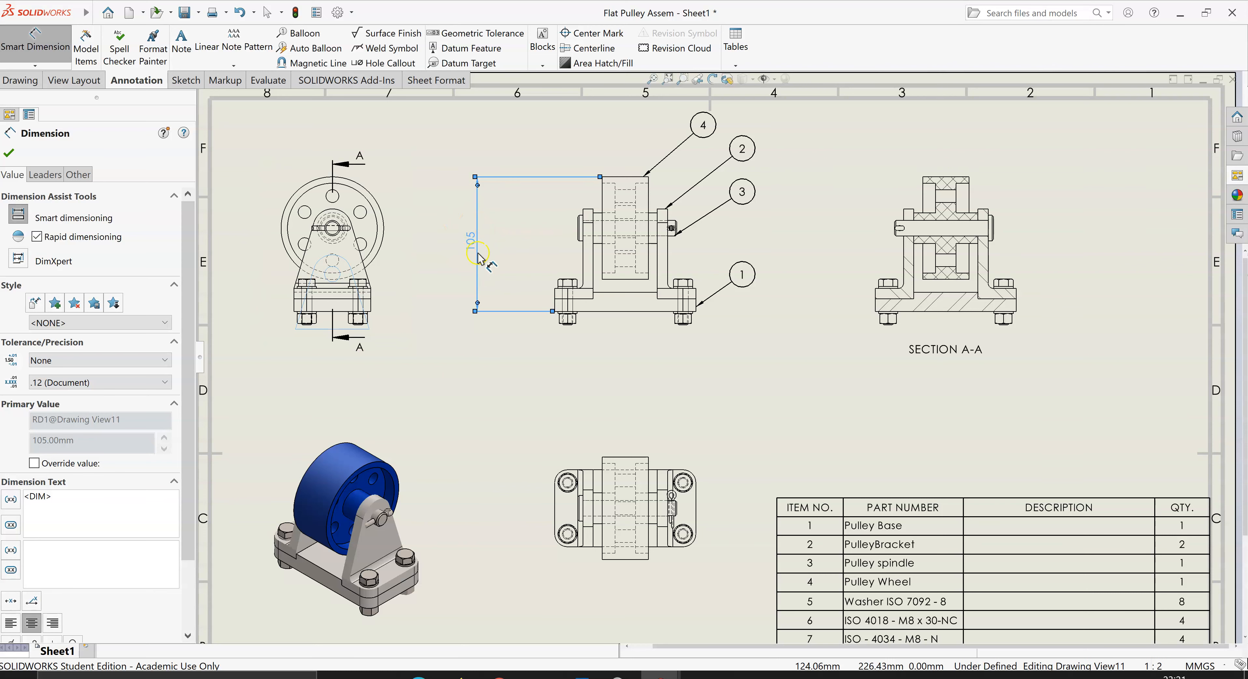
# - Enclose the overall height dimension's text in parentheses to mark it as a reference dimension
pyautogui.click(28, 498)
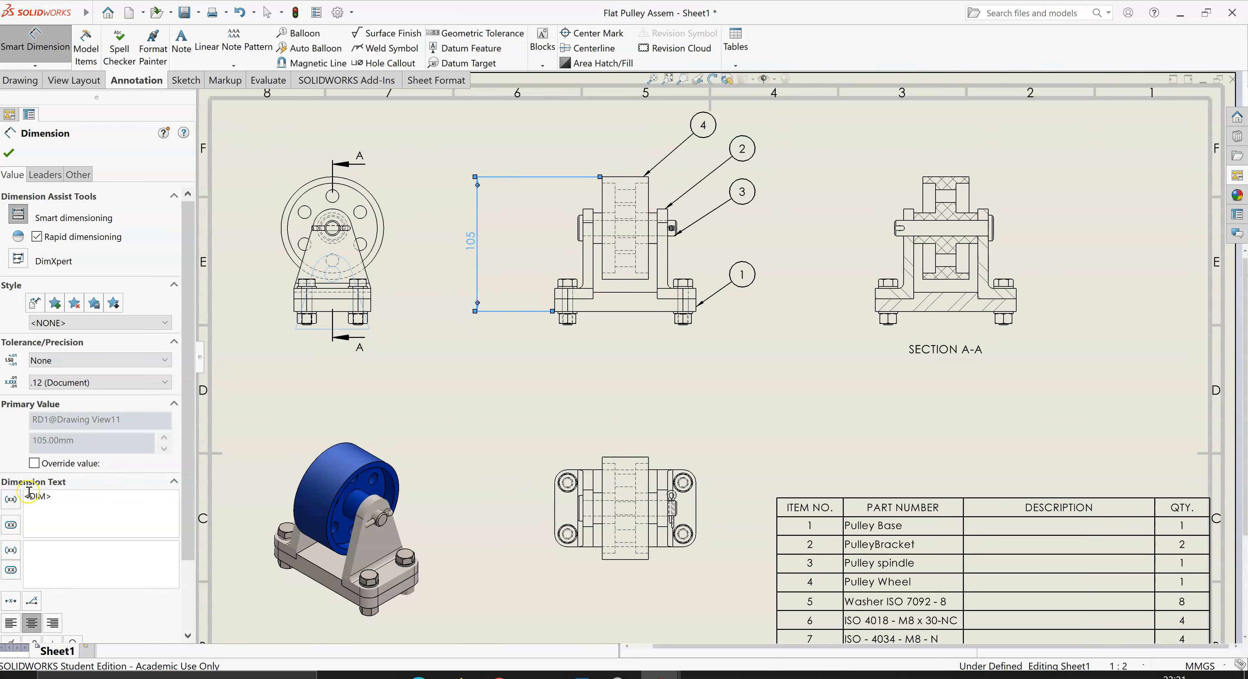
pyautogui.click(38, 497)
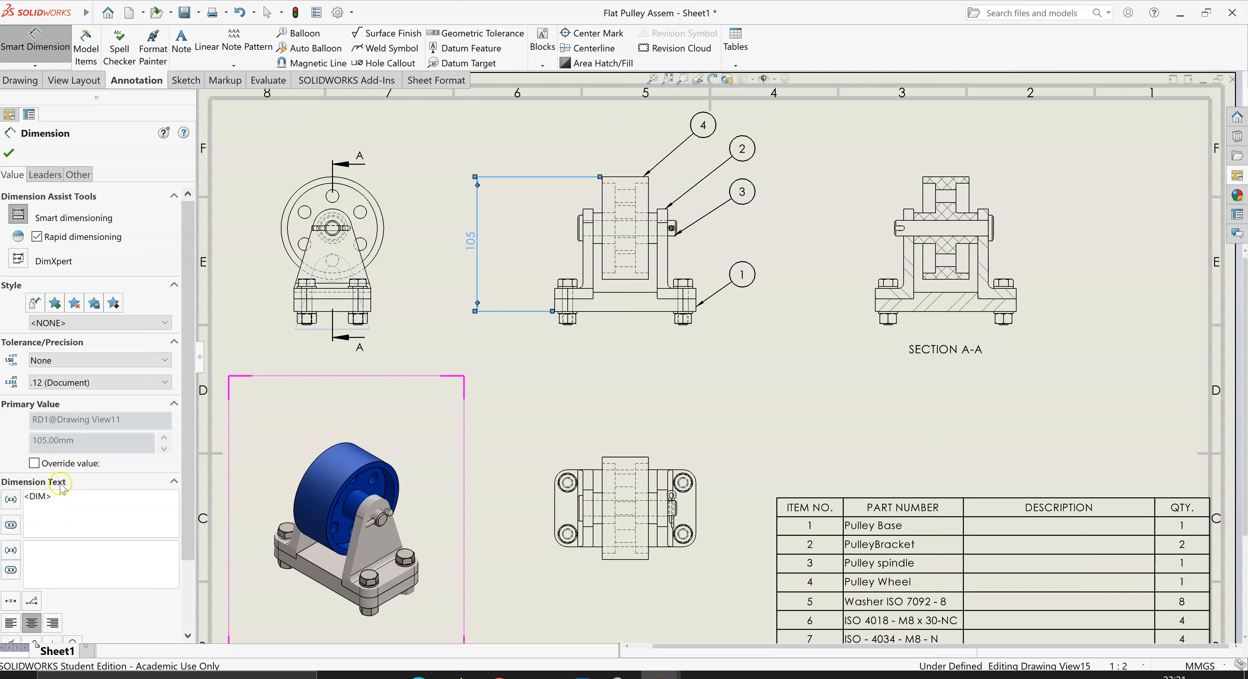
pyautogui.write('(')
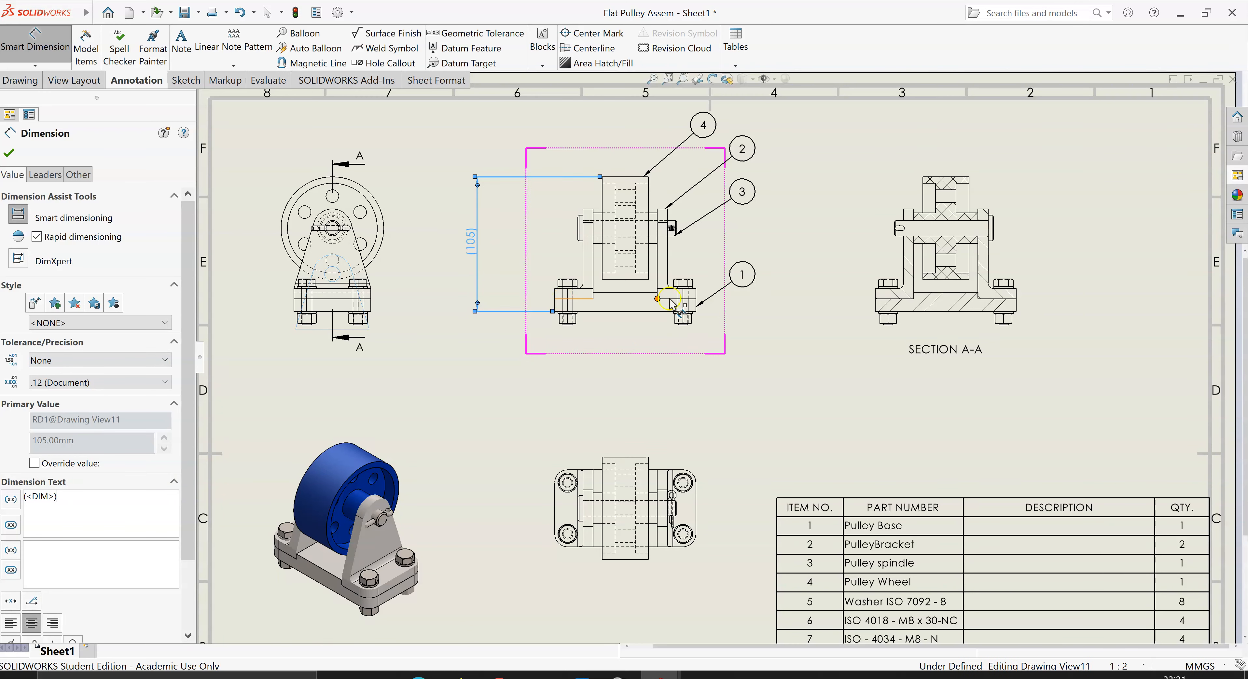
pyautogui.scroll(2, 562, 316)
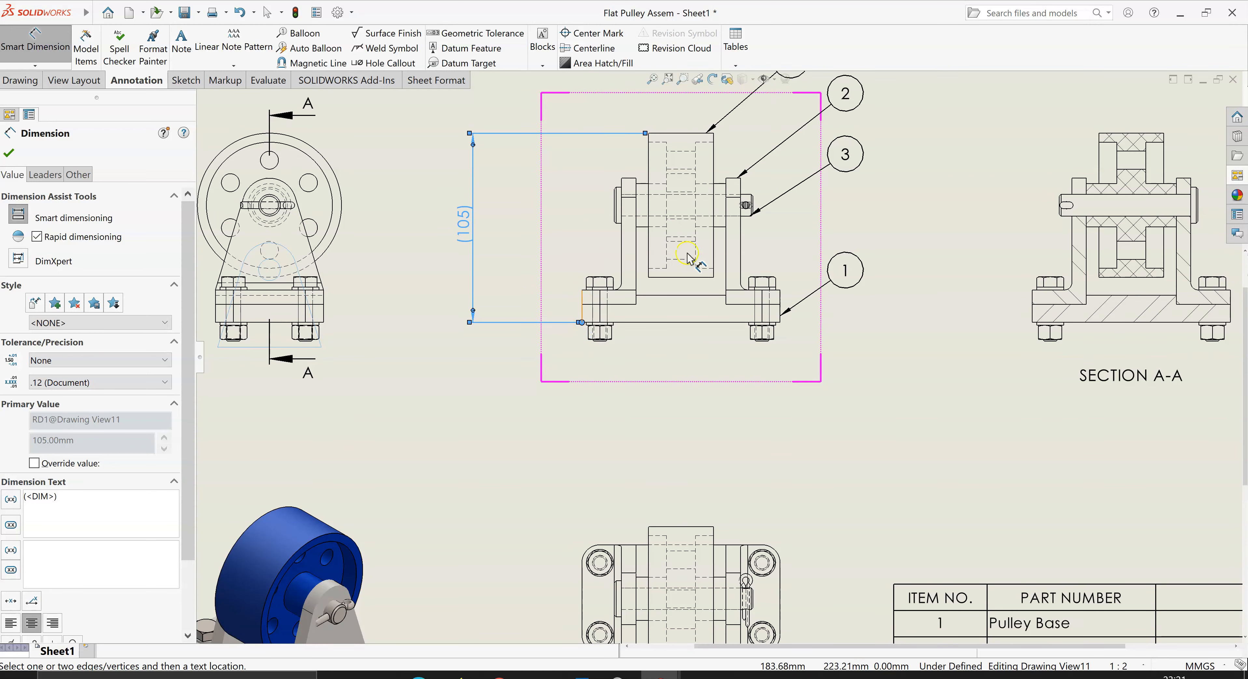
pyautogui.scroll(1, 700, 213)
pyautogui.scroll(1, 671, 226)
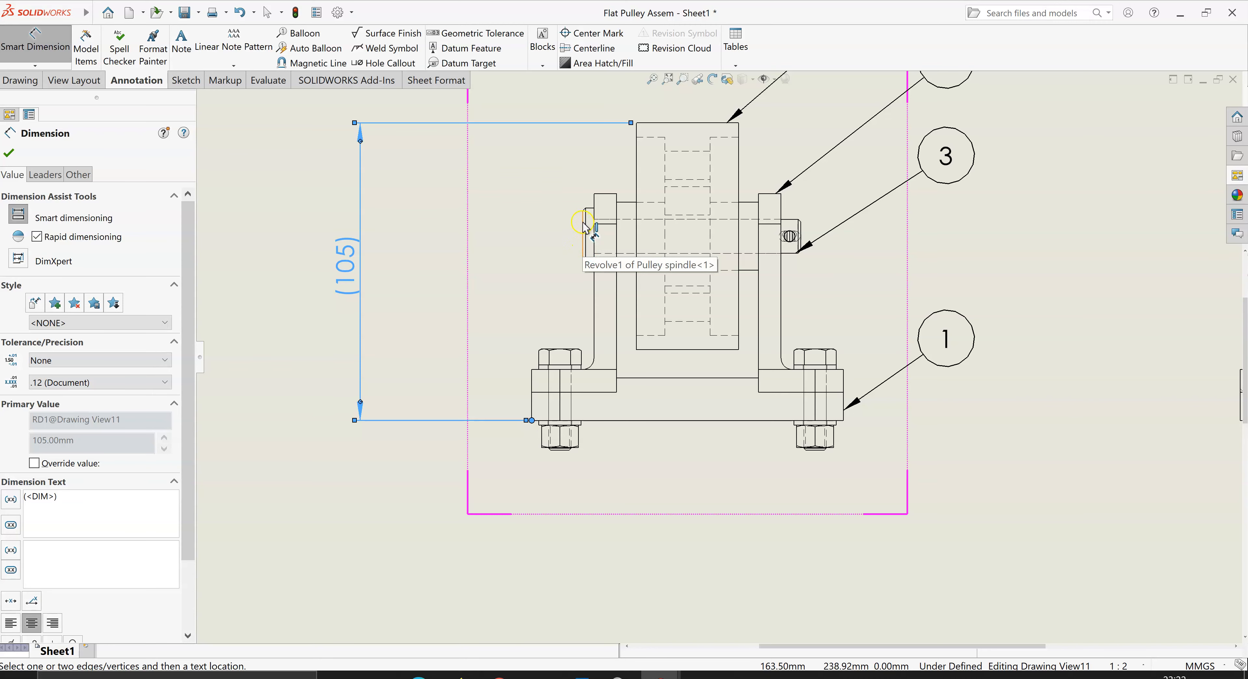
pyautogui.rightClick(582, 240)
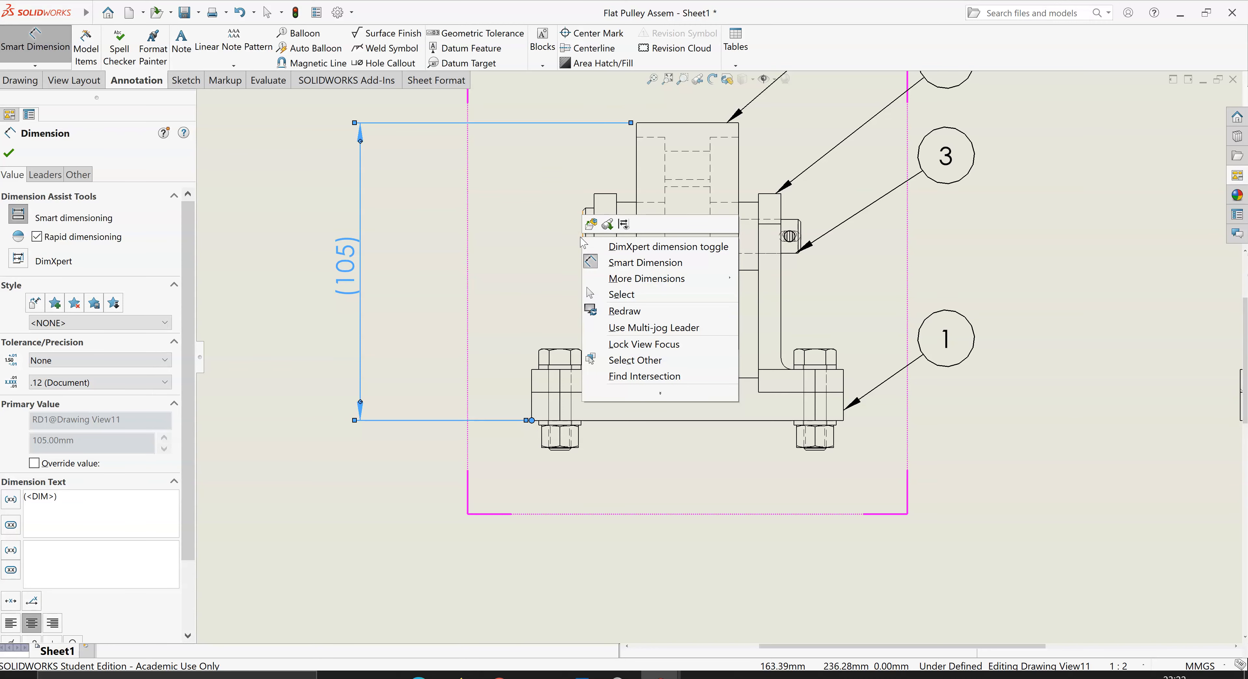
pyautogui.click(553, 244)
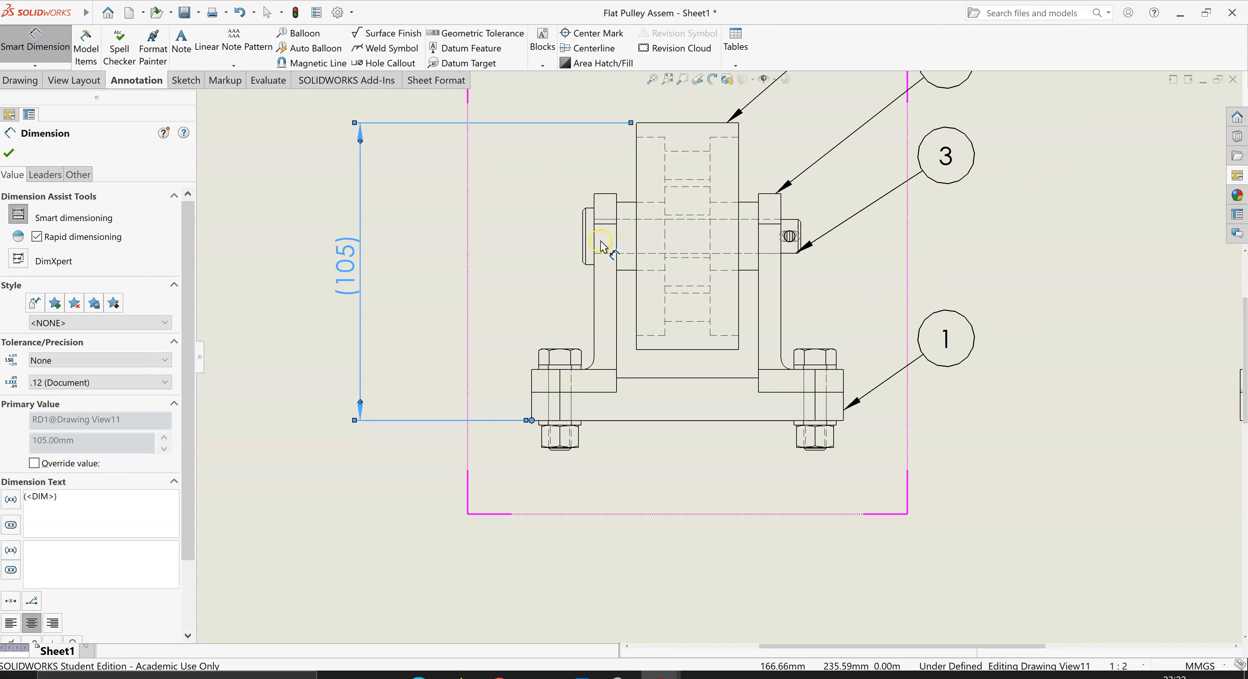
pyautogui.click(584, 243)
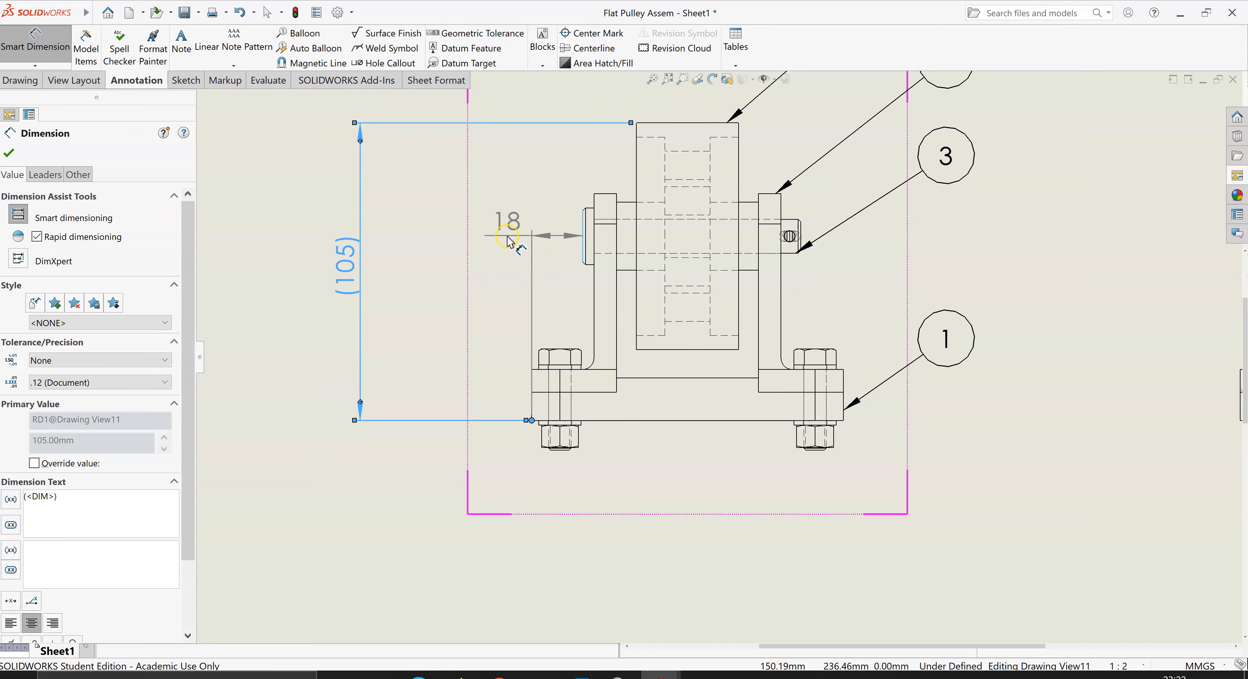
pyautogui.hotkey('ctrl', 'z')
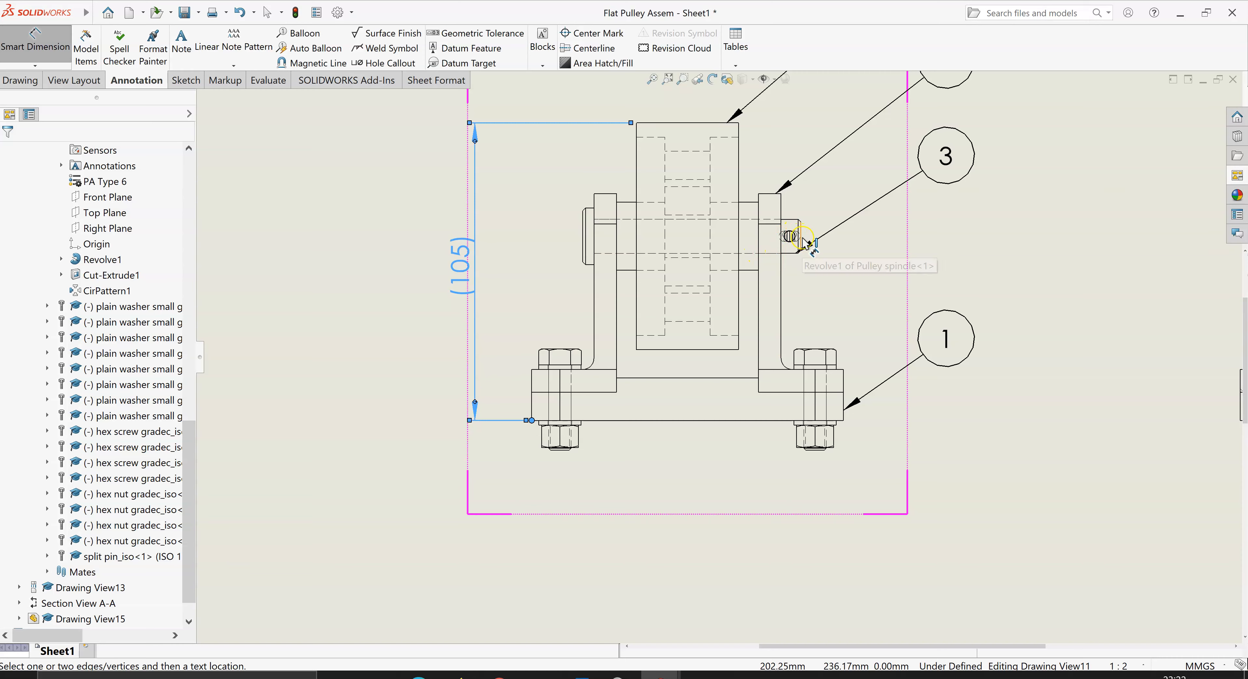
pyautogui.scroll(3, 630, 267)
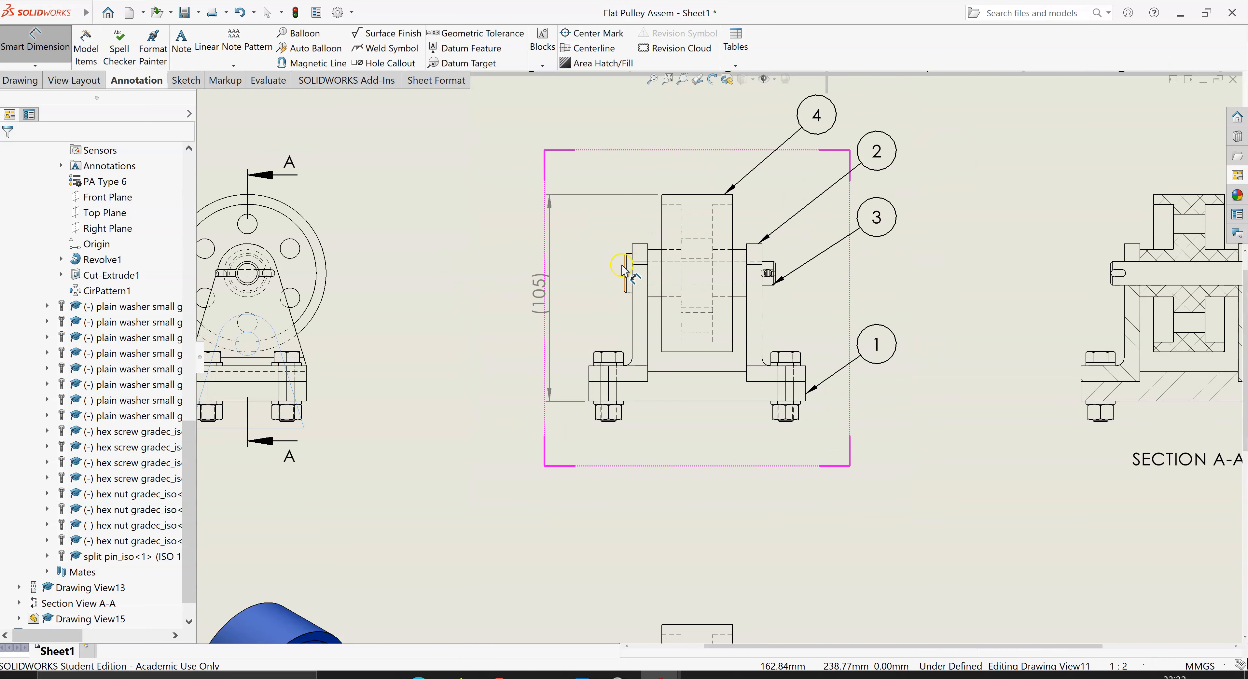
pyautogui.scroll(-2, 602, 370)
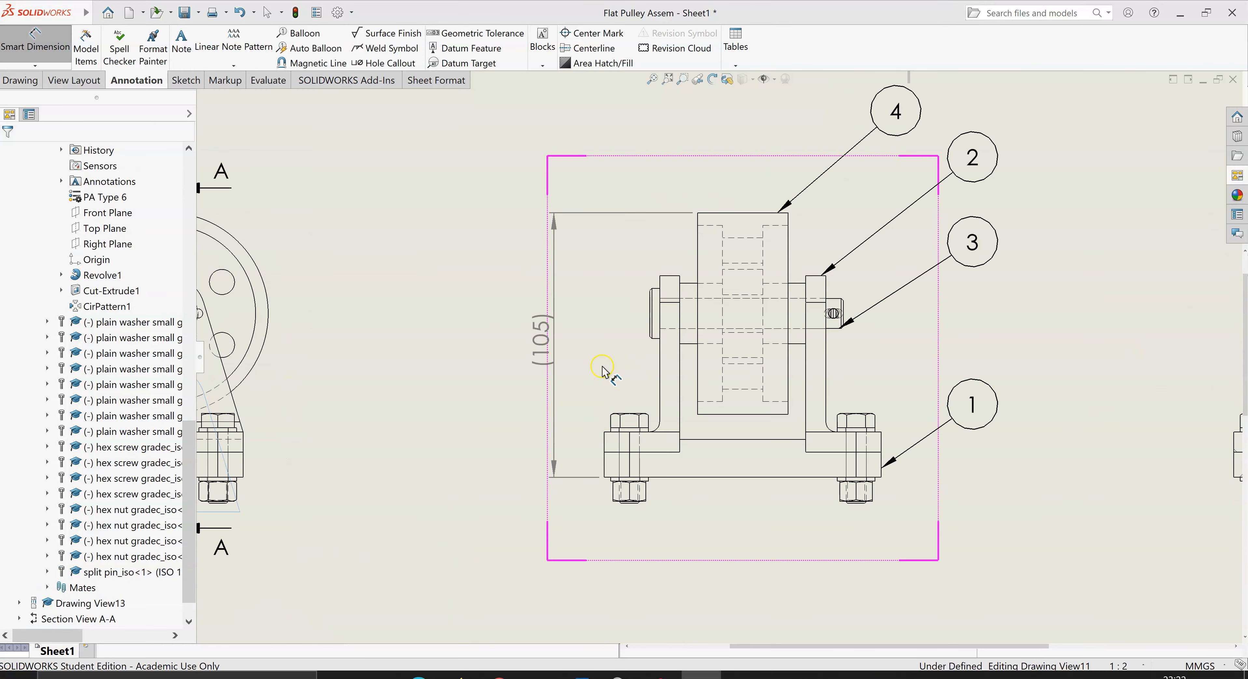
pyautogui.scroll(-2, 609, 451)
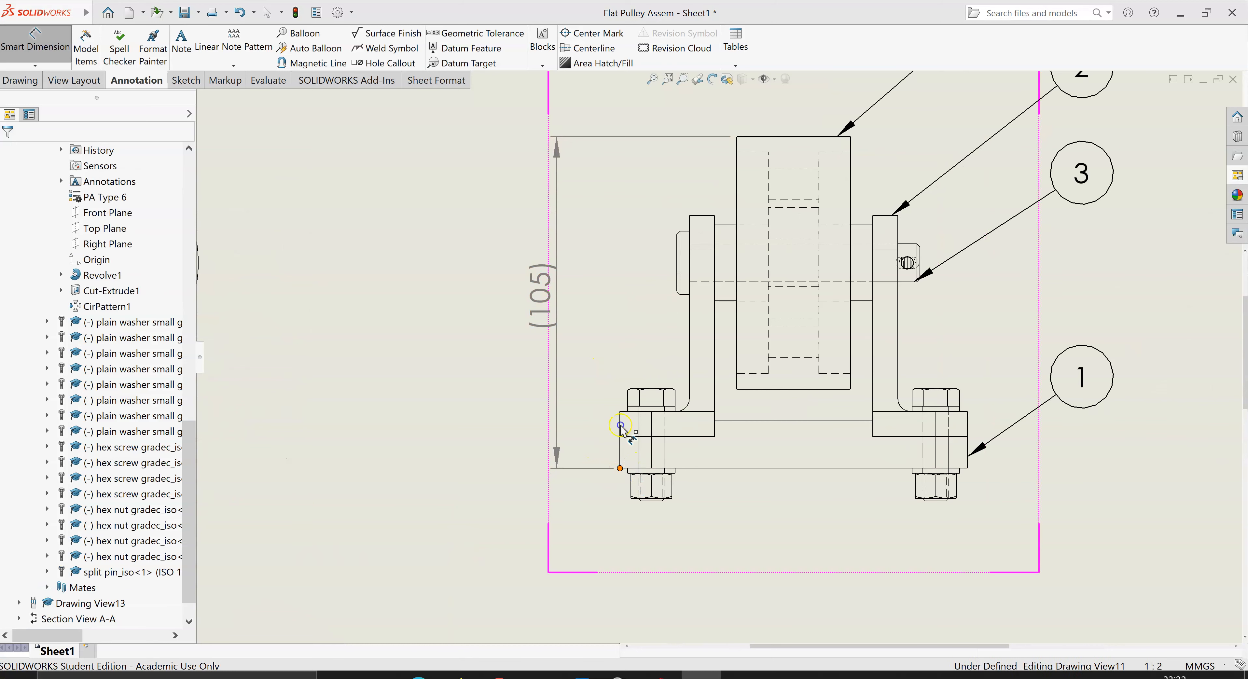
pyautogui.click(715, 249)
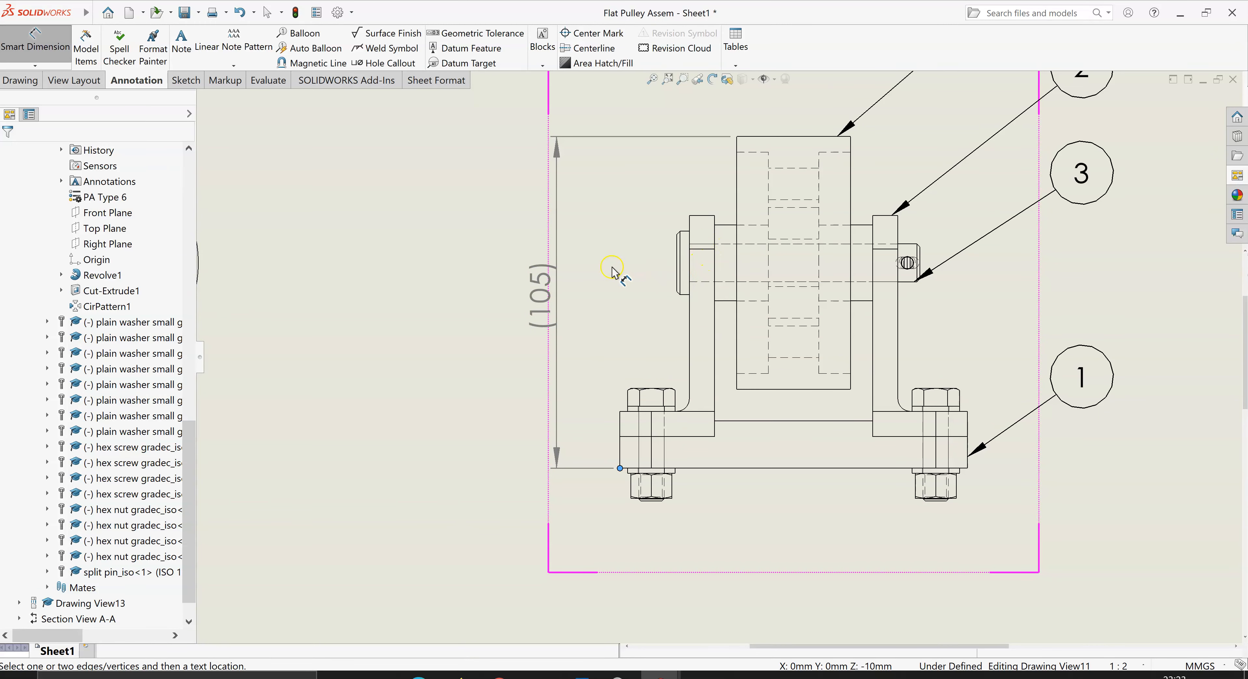
pyautogui.press('Escape')
pyautogui.press('Escape')
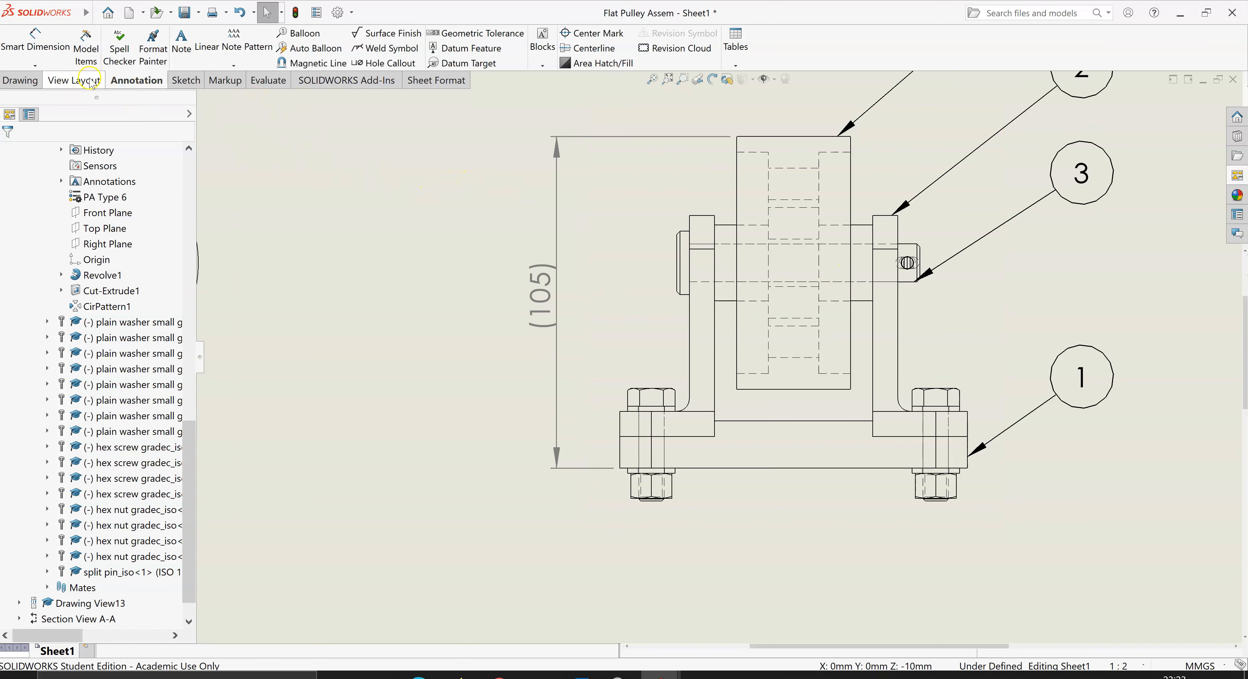
# - Add a horizontal centerline through the pulley wheel's hub in the front view
pyautogui.click(58, 80)
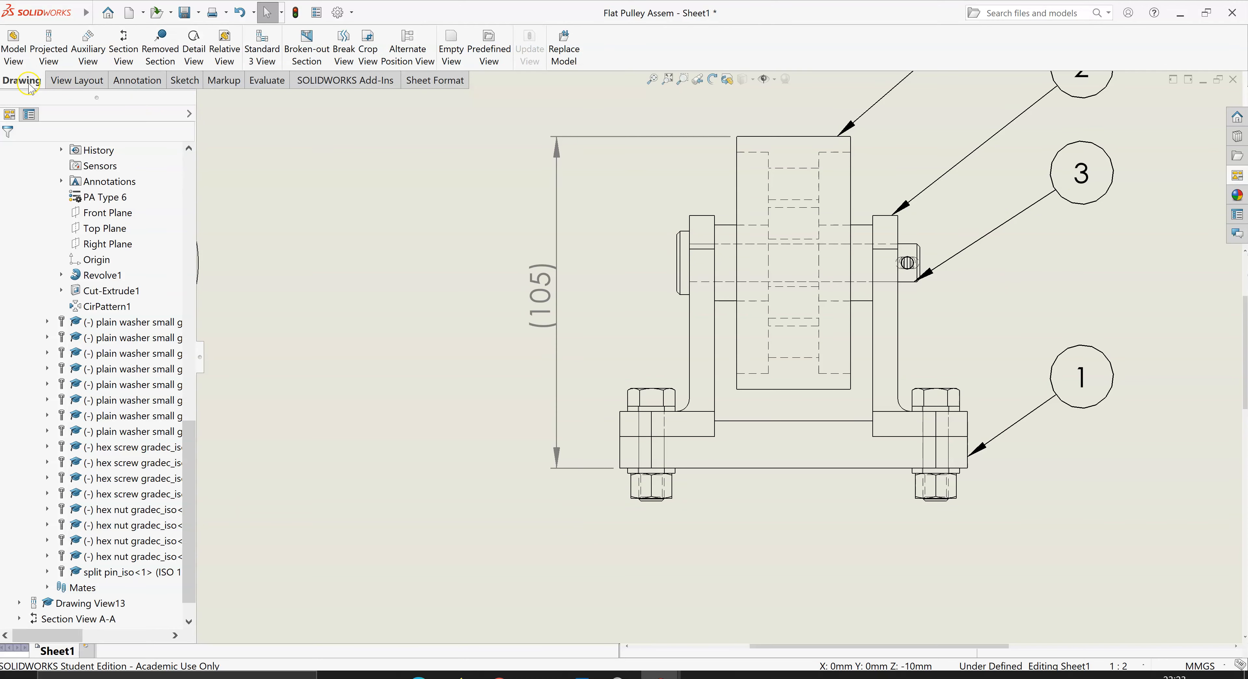
pyautogui.click(146, 81)
pyautogui.click(138, 81)
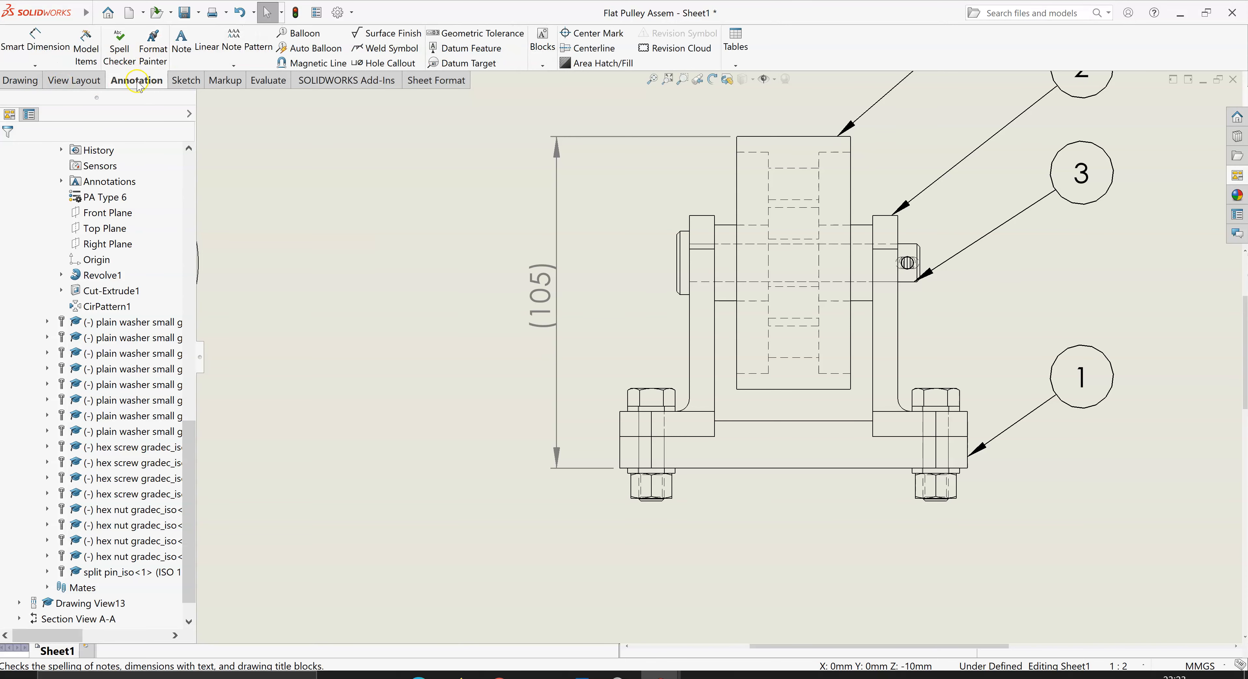
pyautogui.click(586, 47)
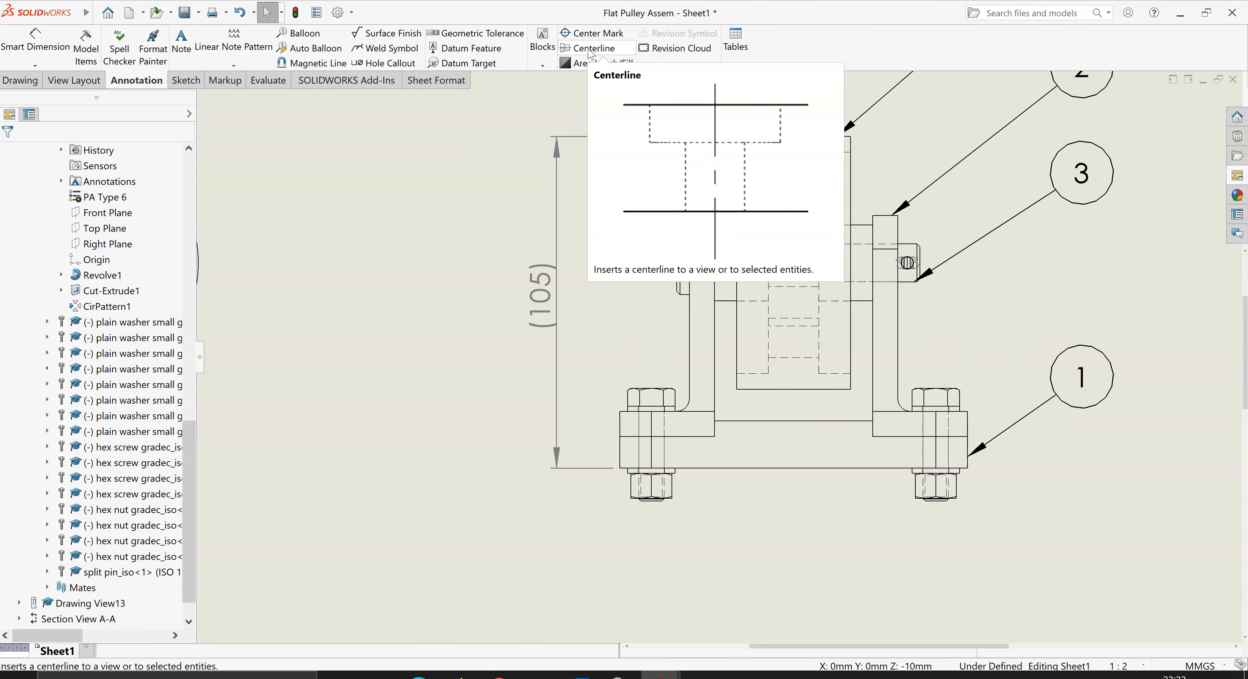
pyautogui.click(590, 49)
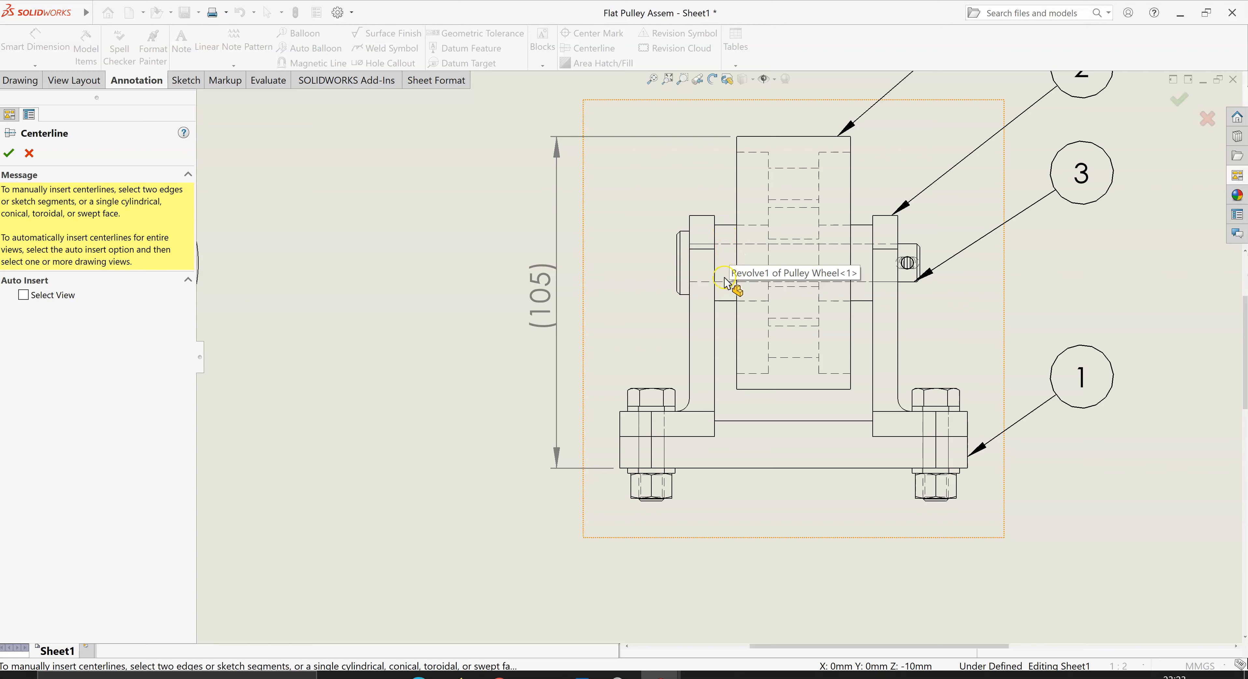
pyautogui.click(724, 288)
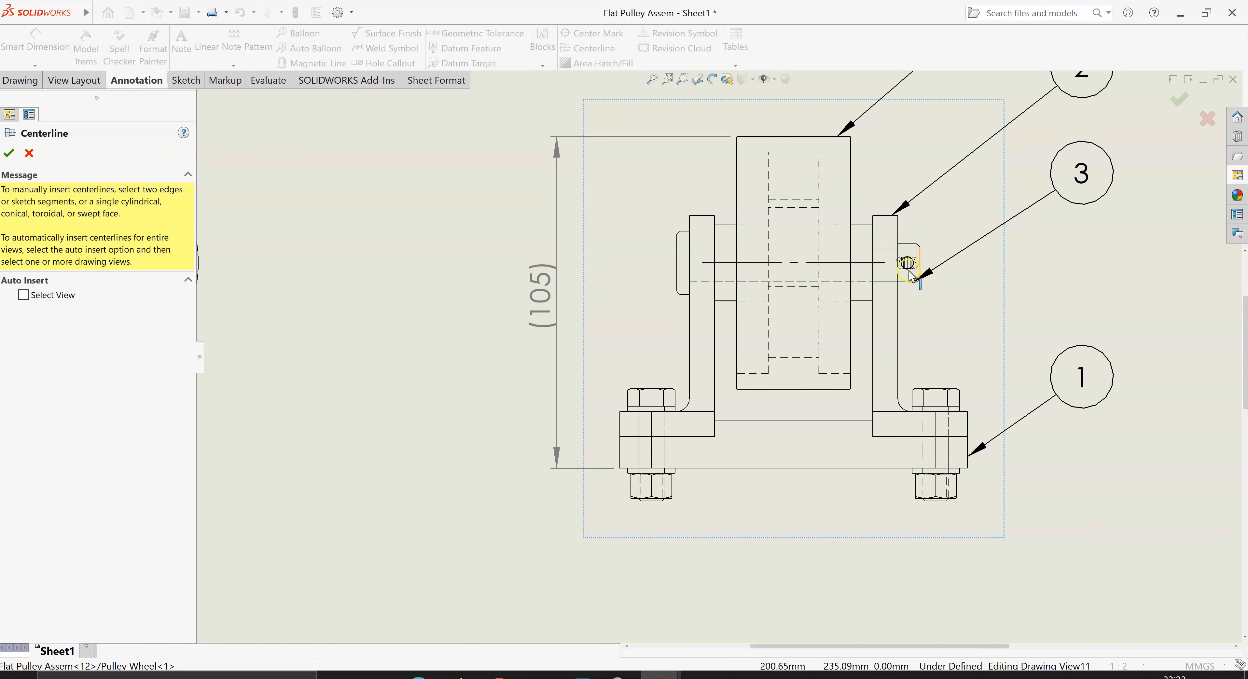
# - Extend both ends of the hub centerline just past the ends of the pulley spindle
pyautogui.click(883, 264)
pyautogui.moveTo(883, 264); pyautogui.dragTo(927, 266)
pyautogui.moveTo(718, 268); pyautogui.dragTo(678, 269)
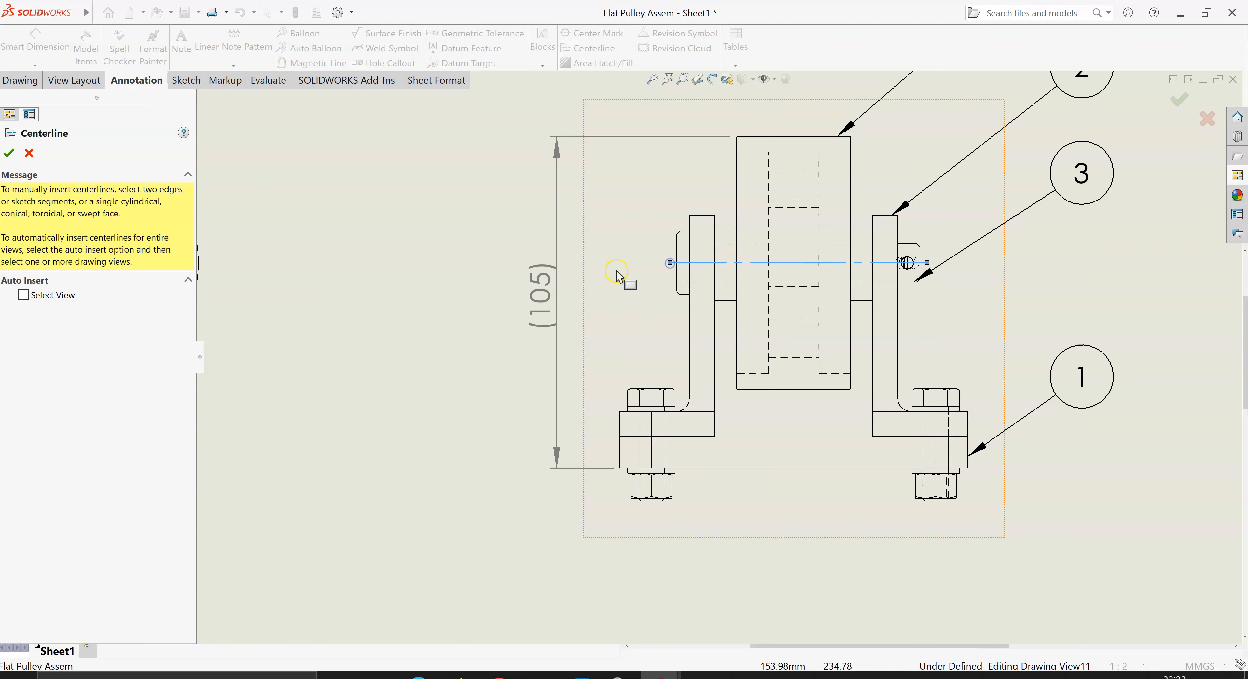
pyautogui.press('Escape')
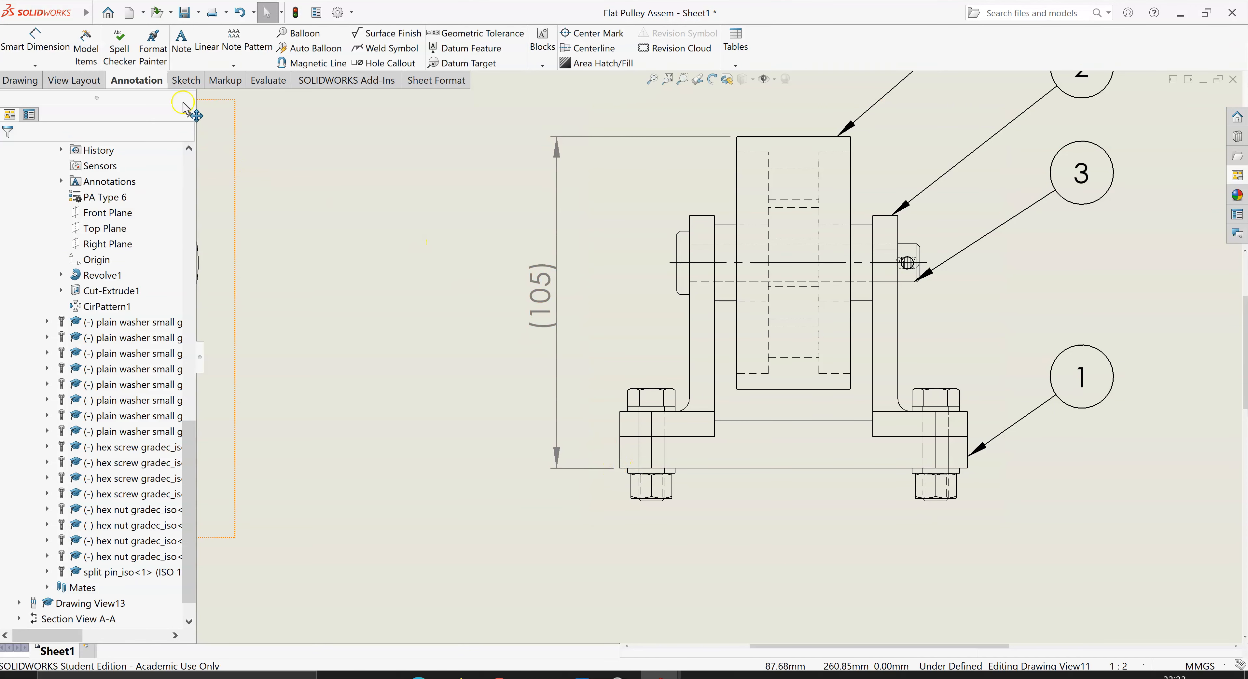
# - Dimension the height from the base's lower corner to the spindle centerline, placed between the front view and the overall height dimension
pyautogui.click(620, 468)
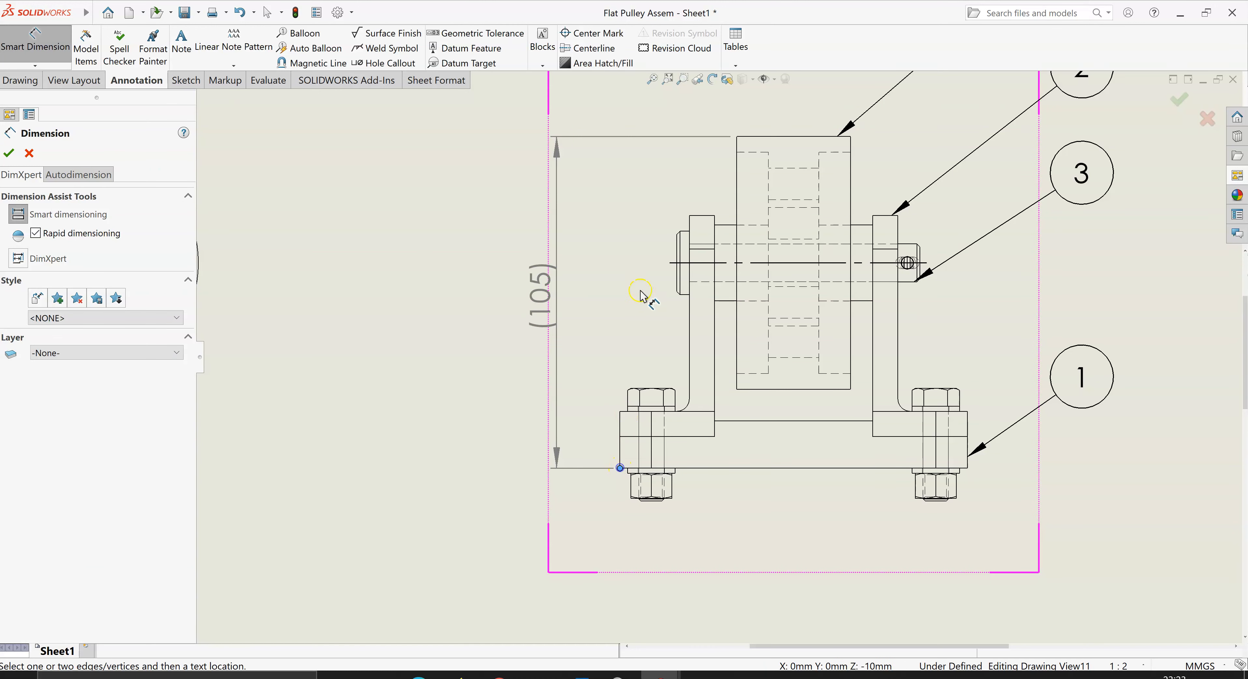
pyautogui.click(671, 263)
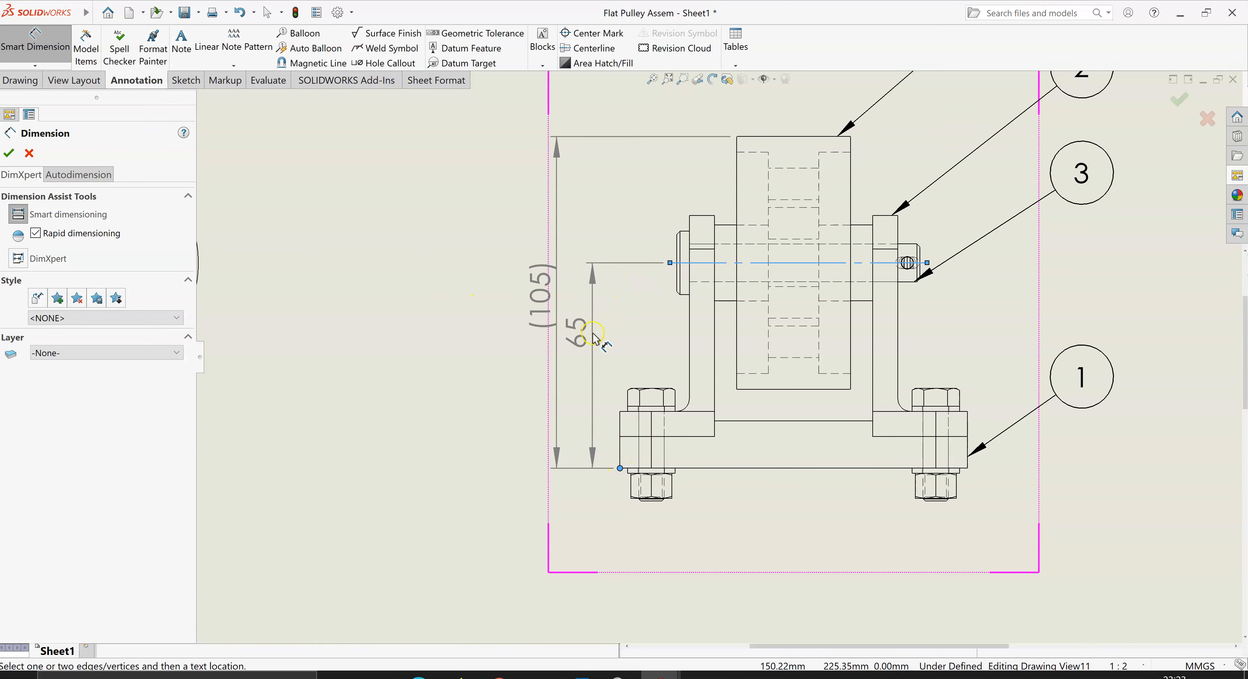
pyautogui.click(592, 349)
pyautogui.click(598, 354)
# - Enclose the spindle centerline height dimension's text in parentheses to mark it as a reference dimension
pyautogui.click(276, 544)
pyautogui.click(31, 514)
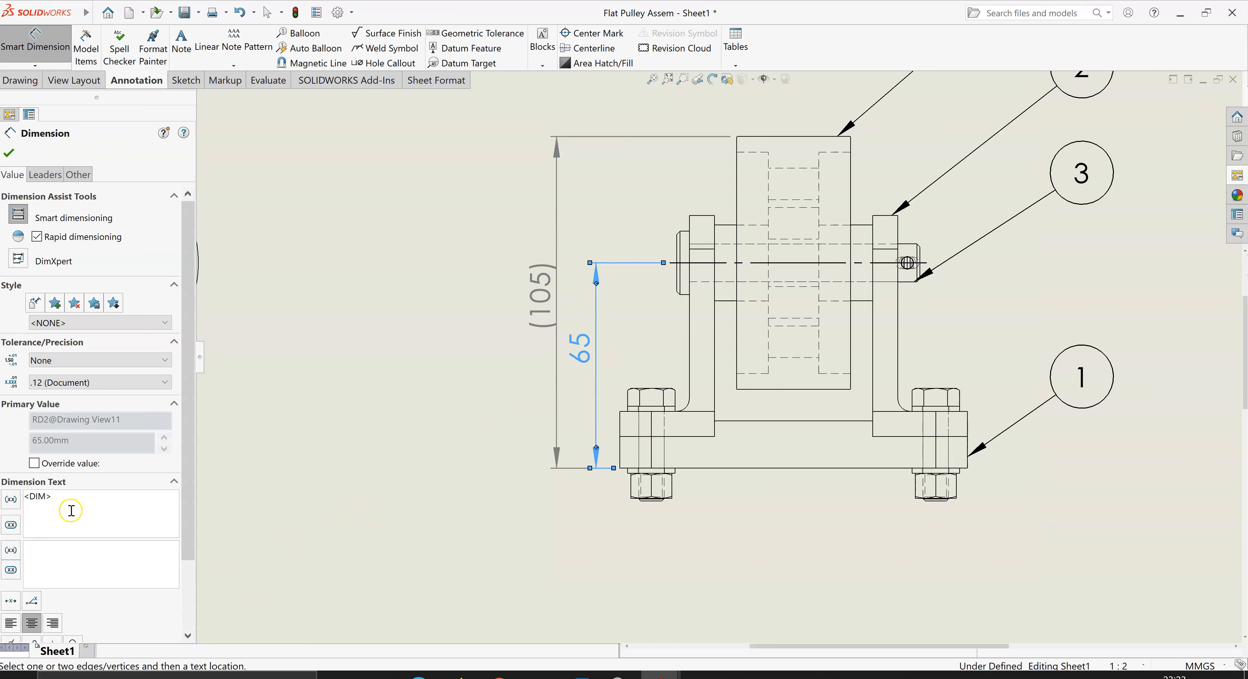
pyautogui.write('(')
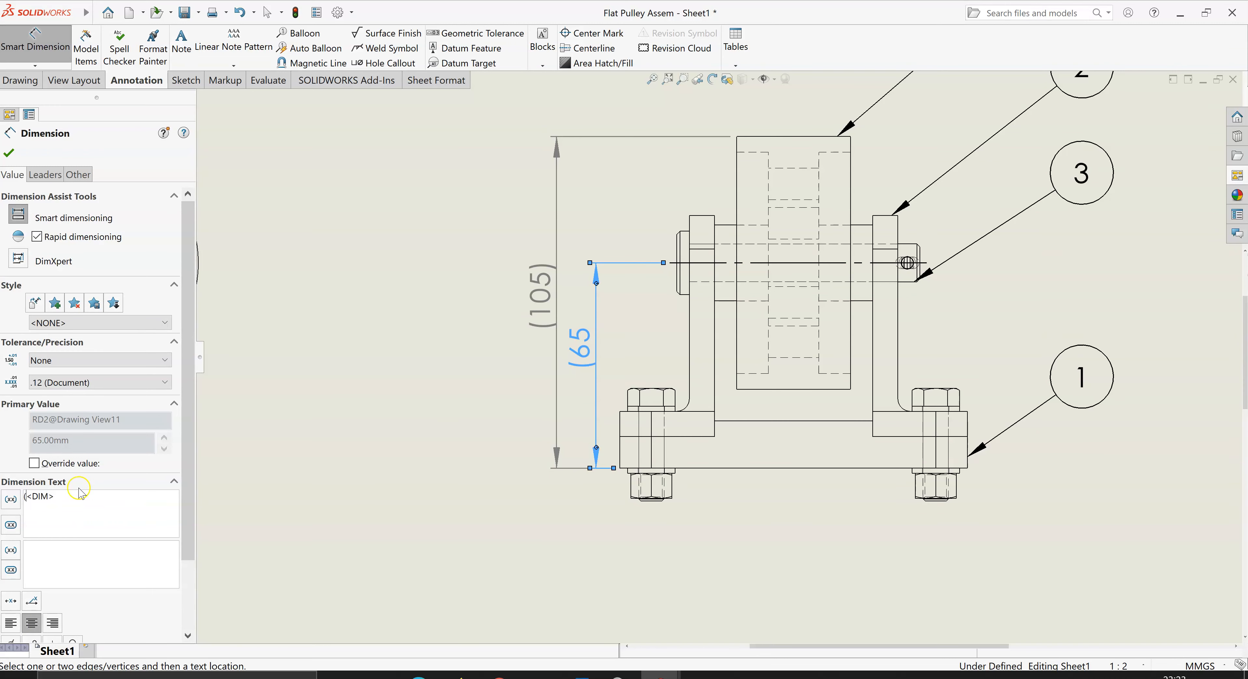
pyautogui.write(')')
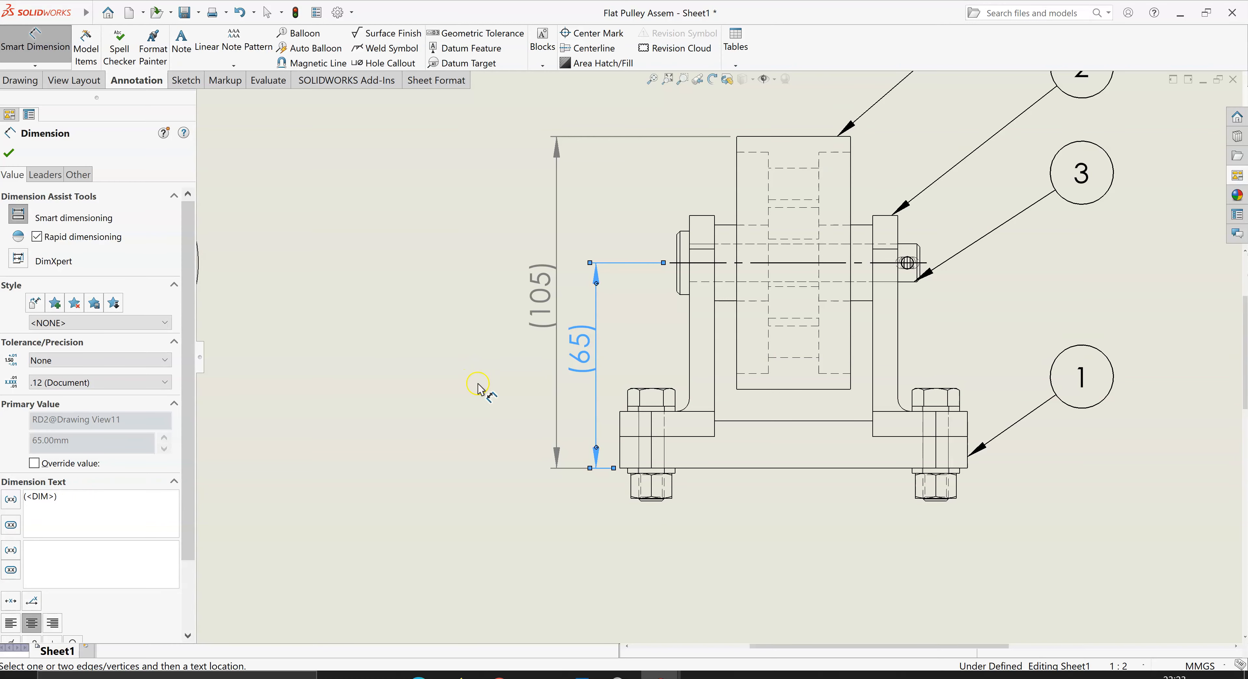
pyautogui.press('Escape')
pyautogui.press('Escape')
# - Move the overall height and spindle height dimensions further left of the front view, leaving a clear gap between them
pyautogui.click(541, 318)
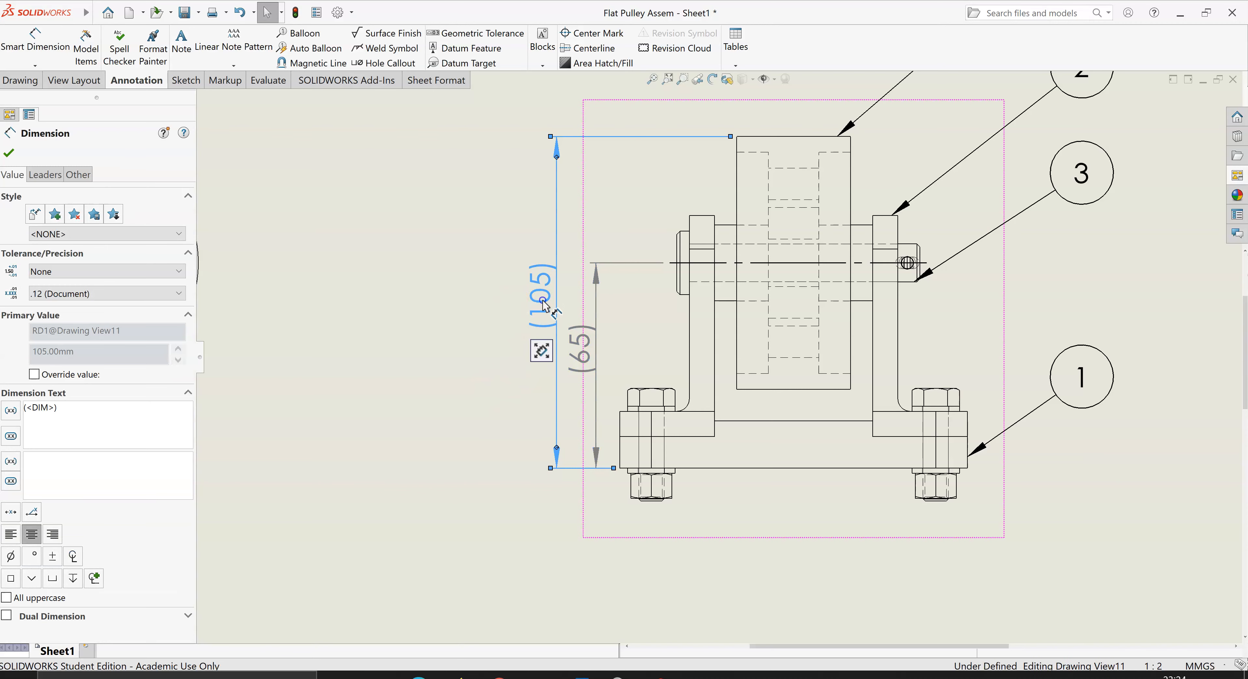
pyautogui.moveTo(545, 298); pyautogui.dragTo(522, 300)
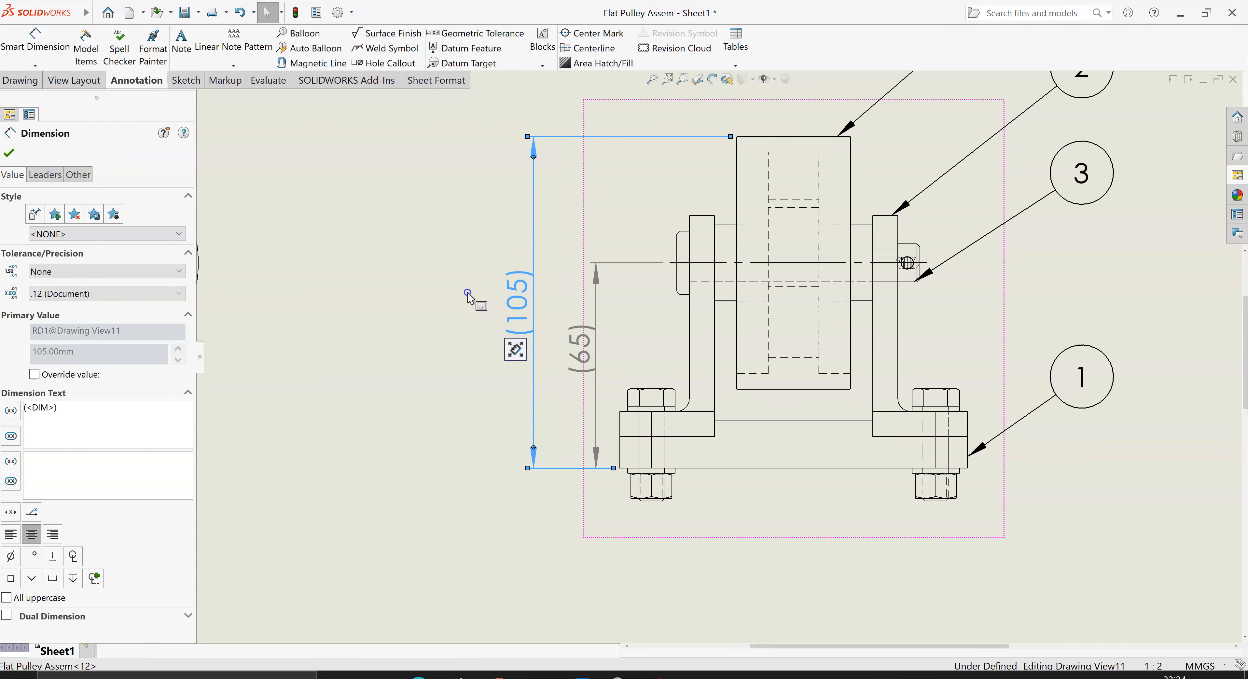
pyautogui.click(449, 302)
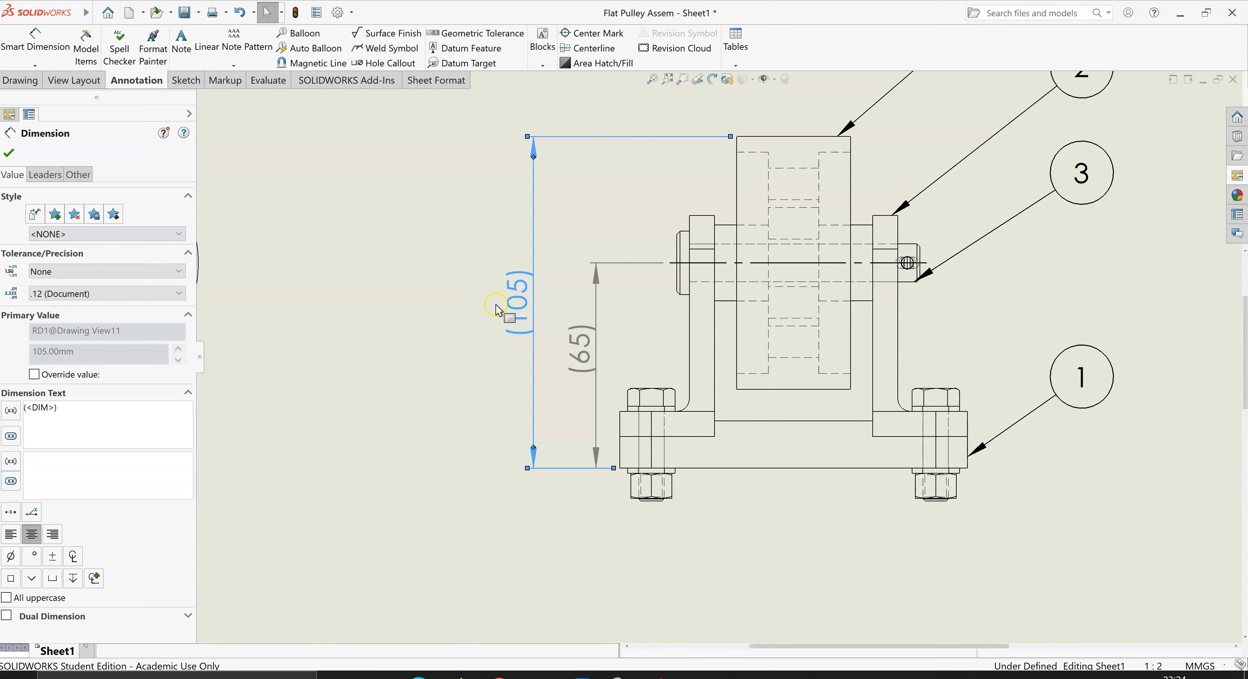
pyautogui.moveTo(520, 302); pyautogui.dragTo(494, 301)
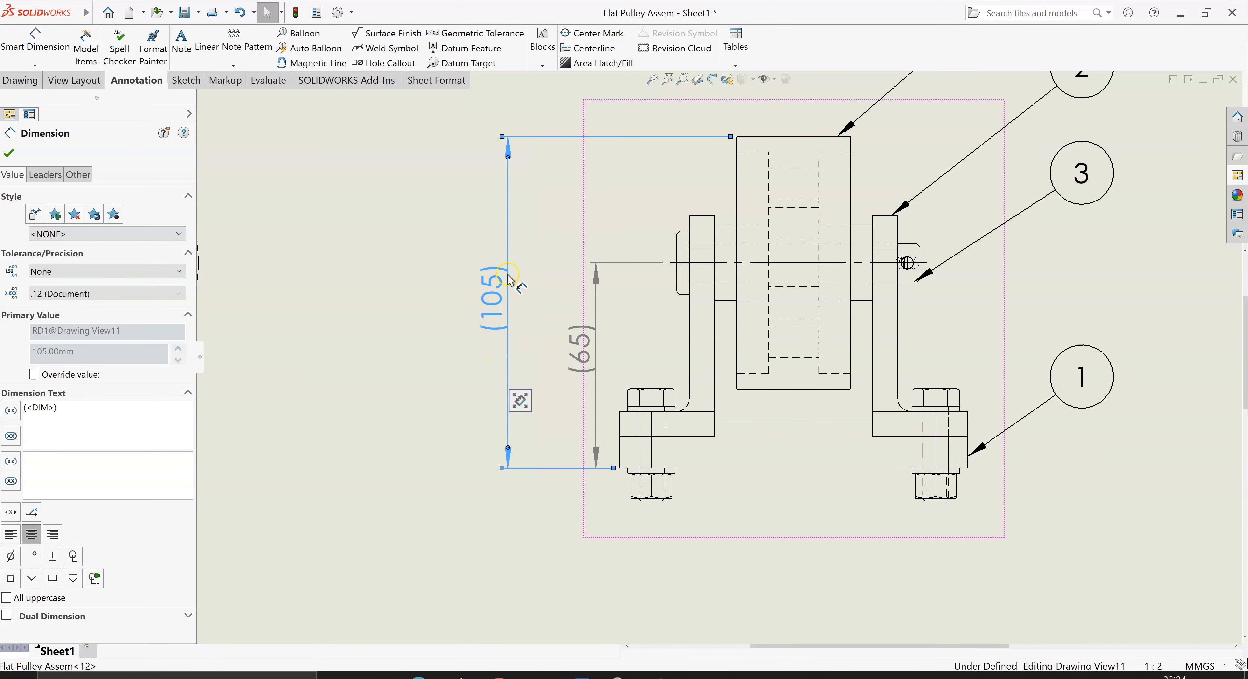
pyautogui.click(566, 343)
pyautogui.moveTo(564, 342); pyautogui.dragTo(546, 341)
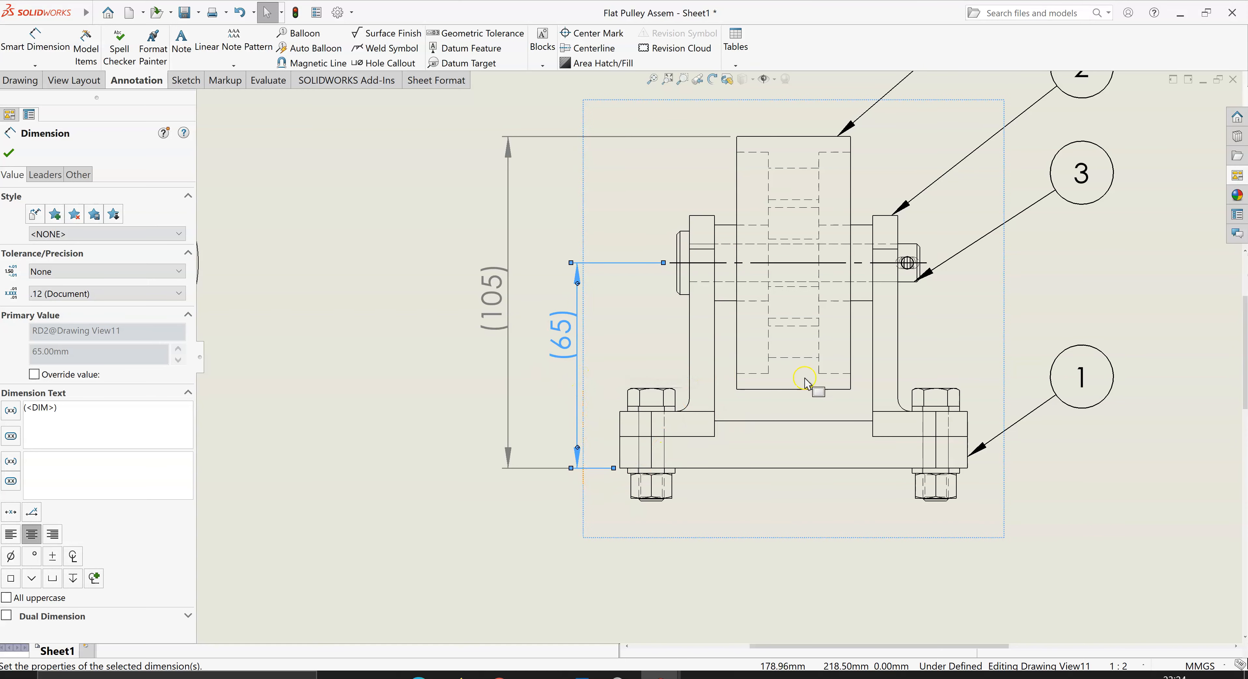
# - Dimension the overall width of the pulley base between its outer side edges, placed centrally below the front view
pyautogui.scroll(4, 913, 382)
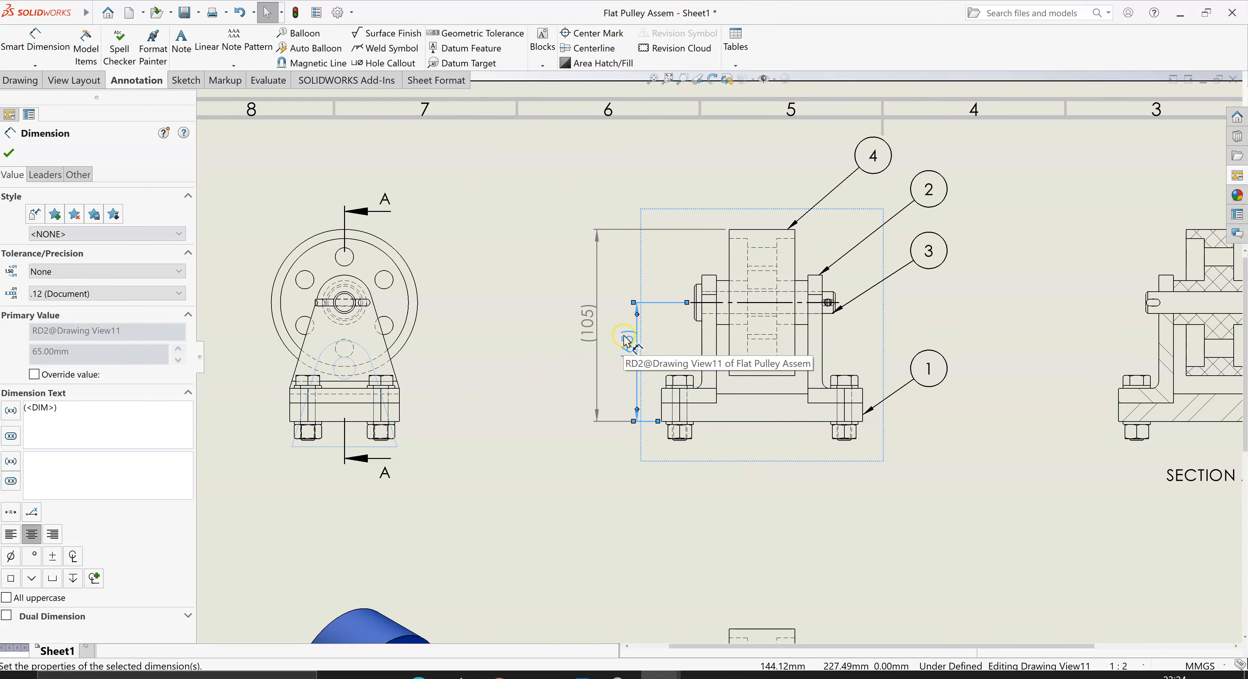
pyautogui.scroll(3, 810, 417)
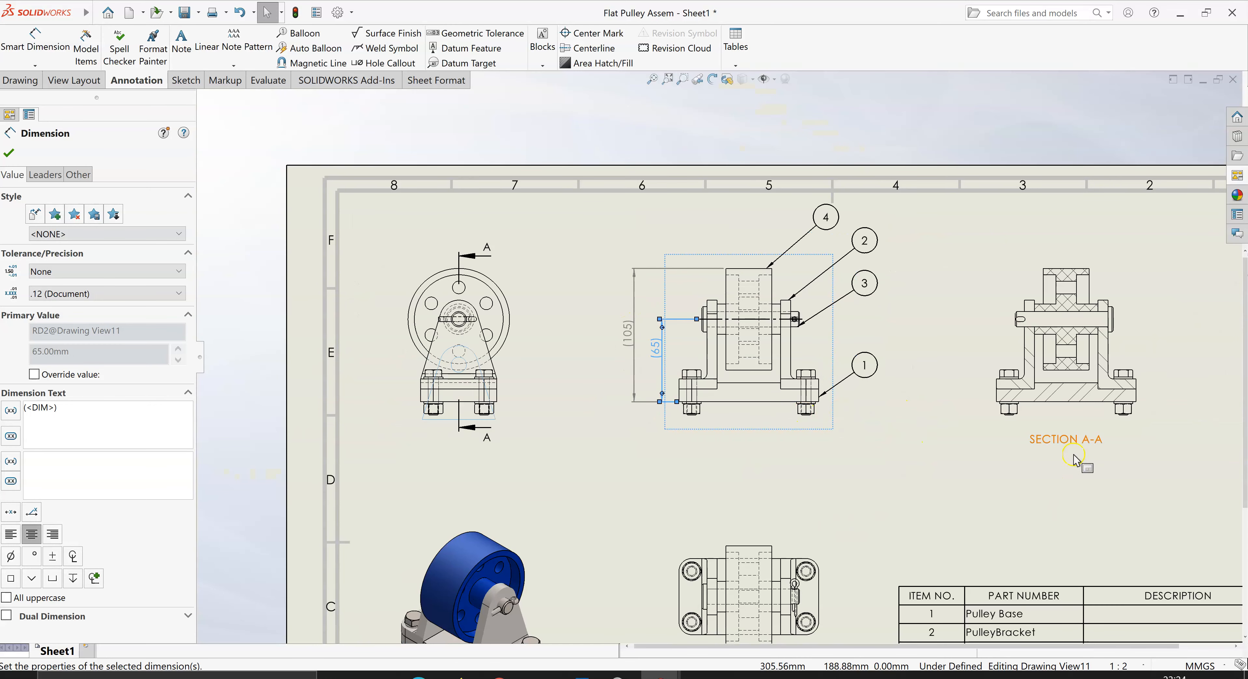
pyautogui.scroll(-1, 813, 457)
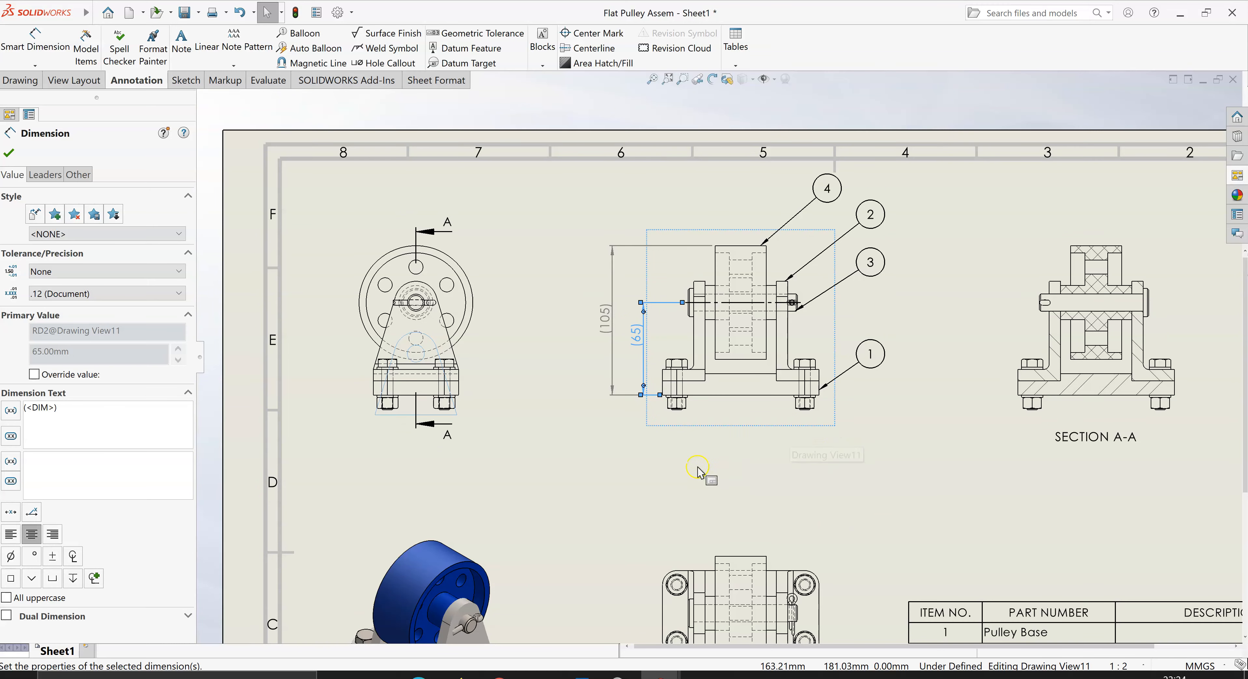
pyautogui.scroll(-1, 697, 468)
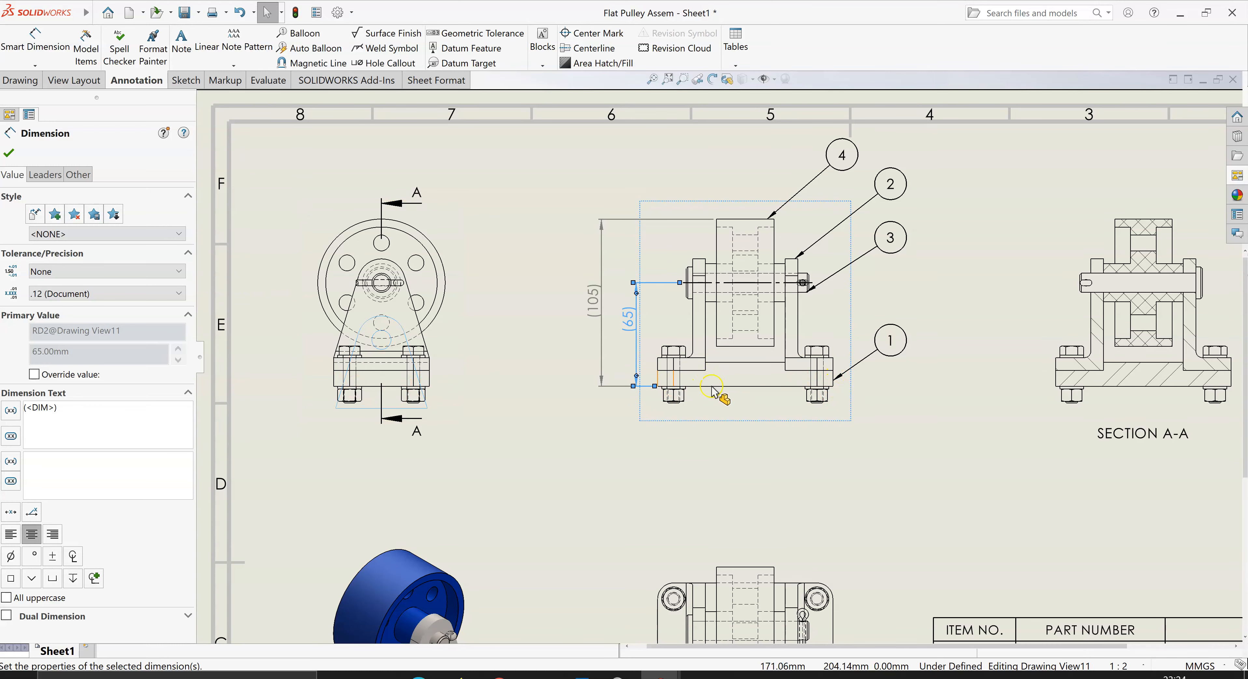
pyautogui.scroll(-3, 693, 397)
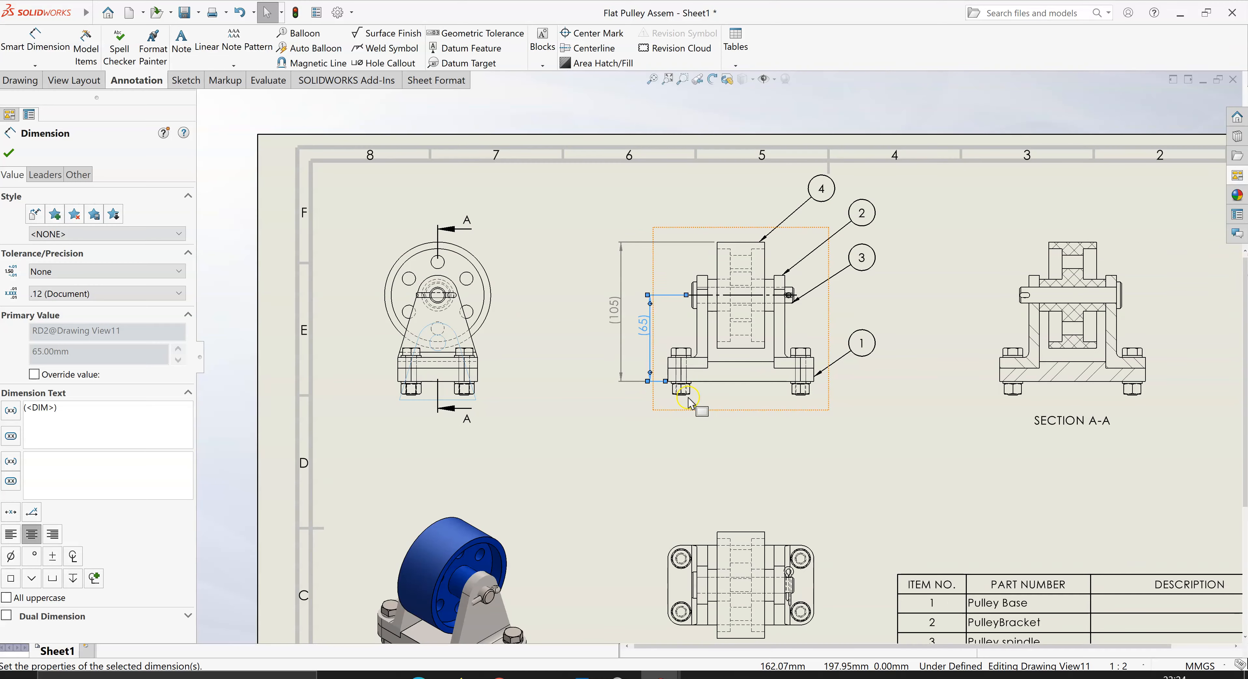
pyautogui.click(37, 40)
pyautogui.click(871, 361)
pyautogui.click(667, 361)
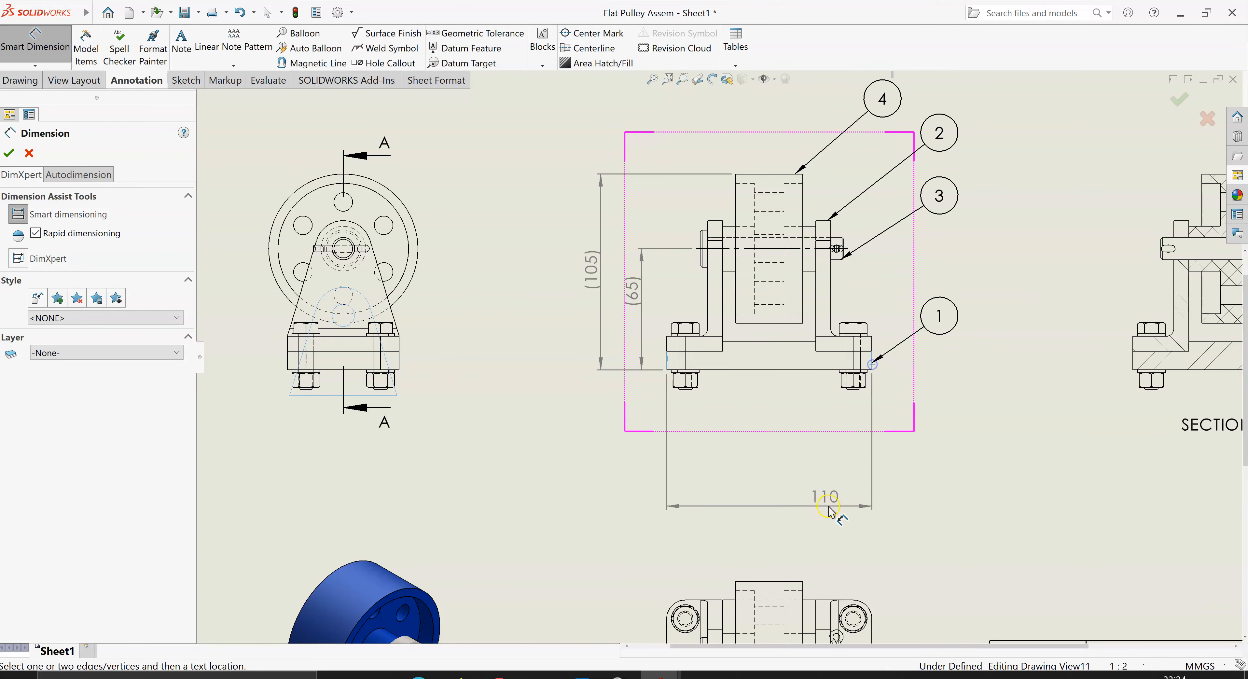
pyautogui.click(768, 478)
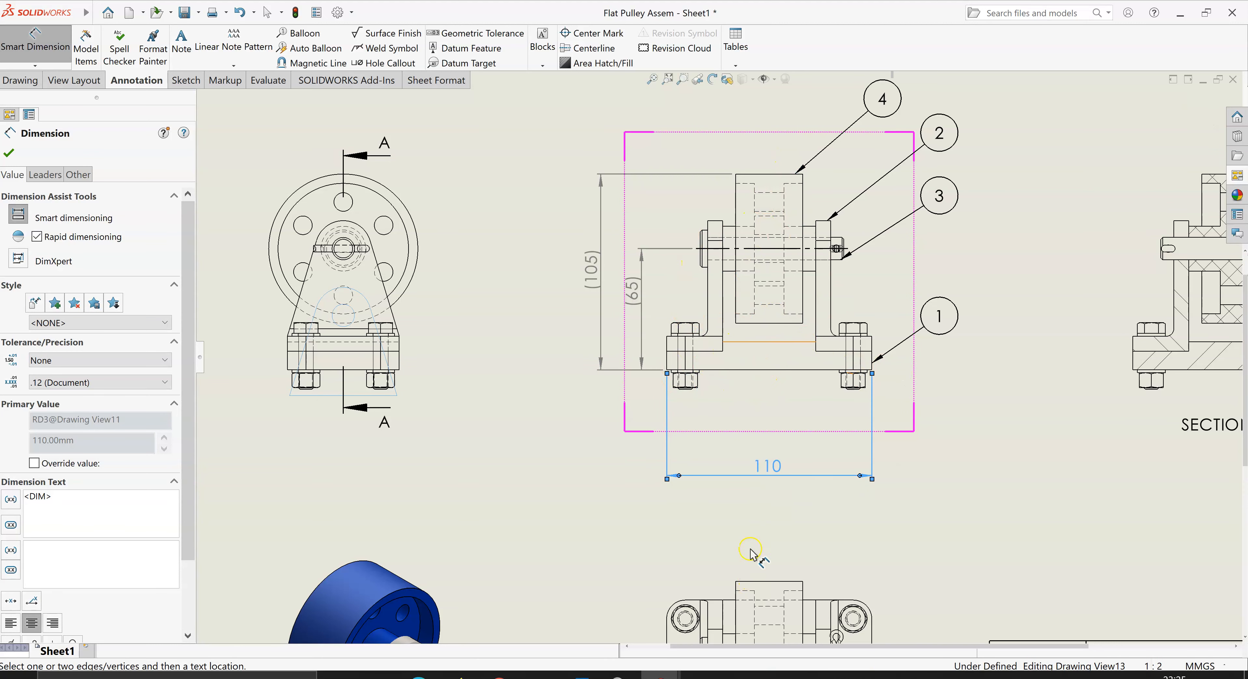
# - Review the whole A3 sheet, examining the dimensioned views, section A-A, bill of materials and title block, and finish dimensioning
pyautogui.scroll(1, 421, 366)
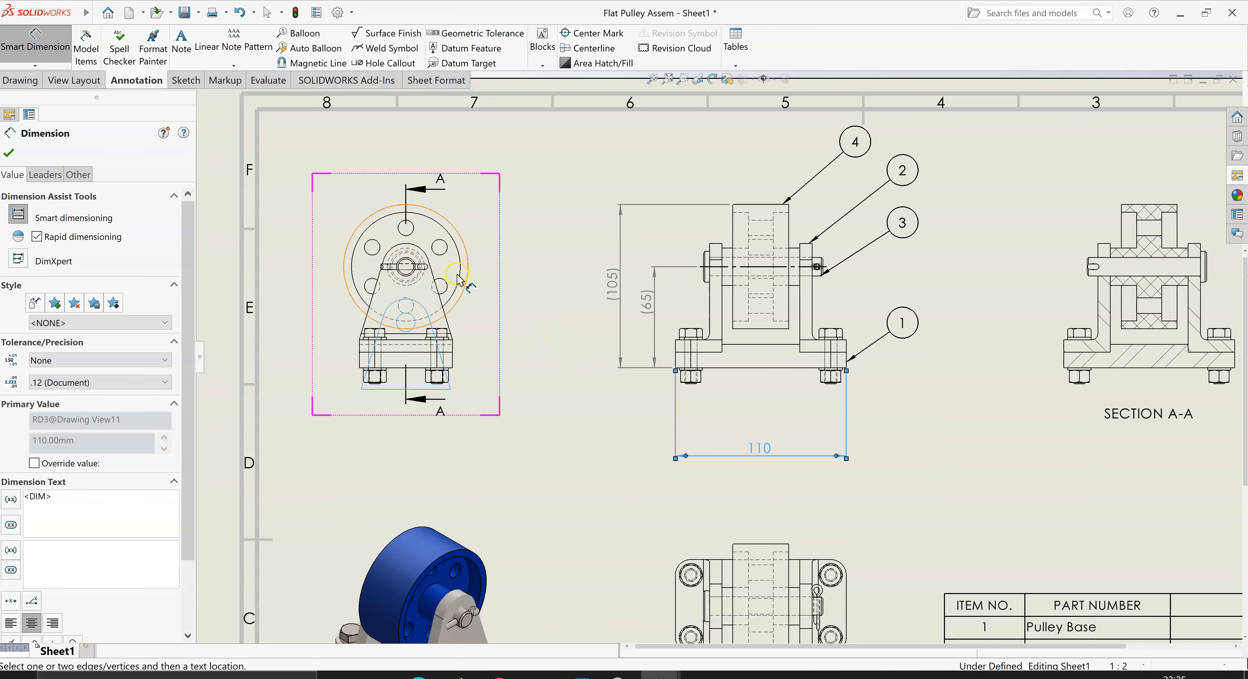
pyautogui.scroll(2, 543, 312)
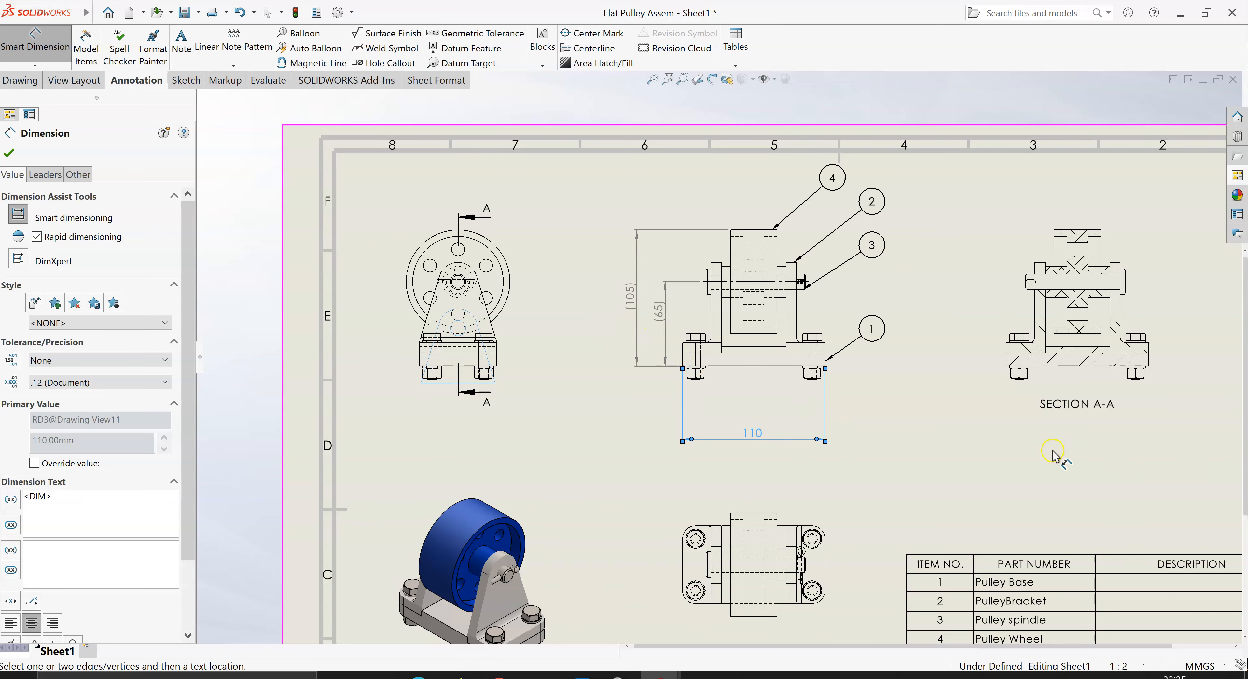
pyautogui.scroll(2, 1055, 456)
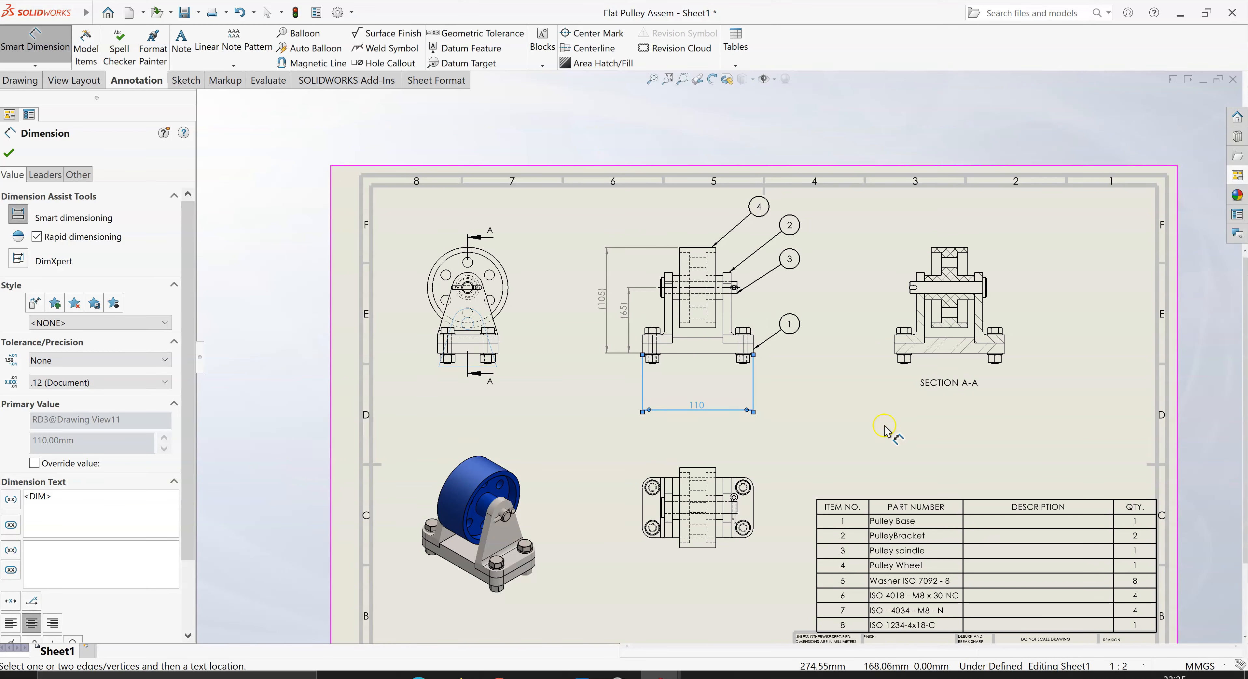
pyautogui.scroll(1, 880, 431)
pyautogui.scroll(-1, 879, 430)
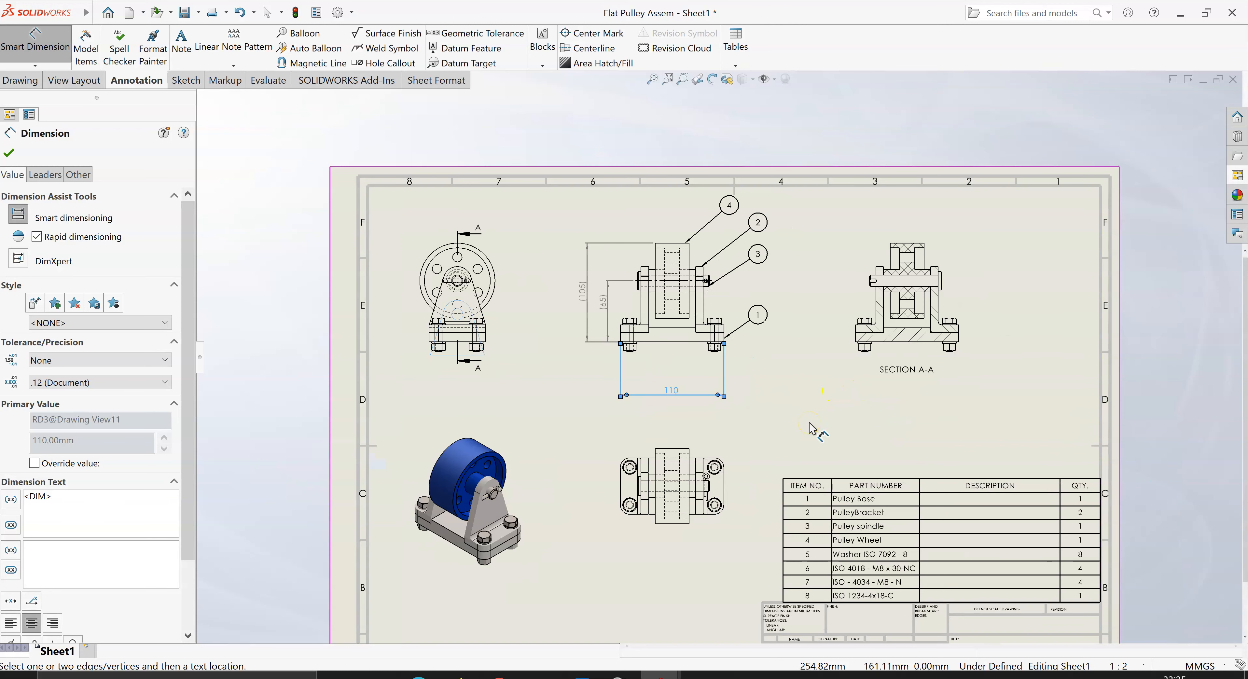
pyautogui.scroll(1, 810, 429)
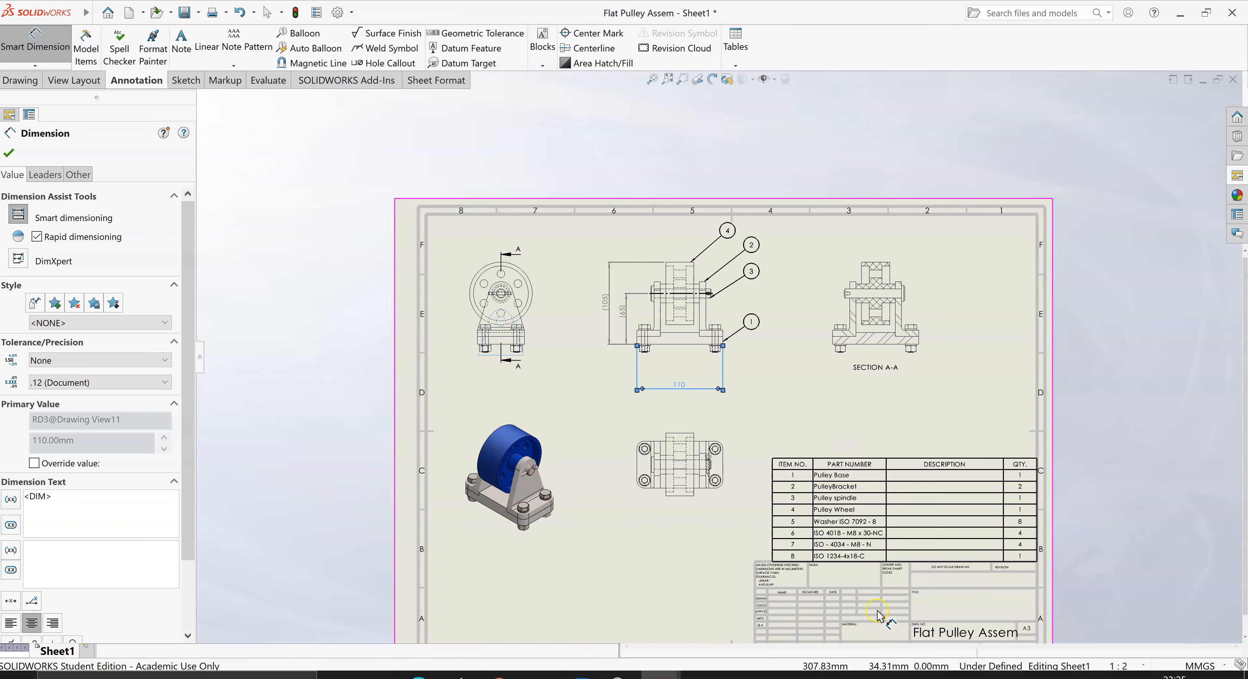
pyautogui.scroll(-2, 1015, 623)
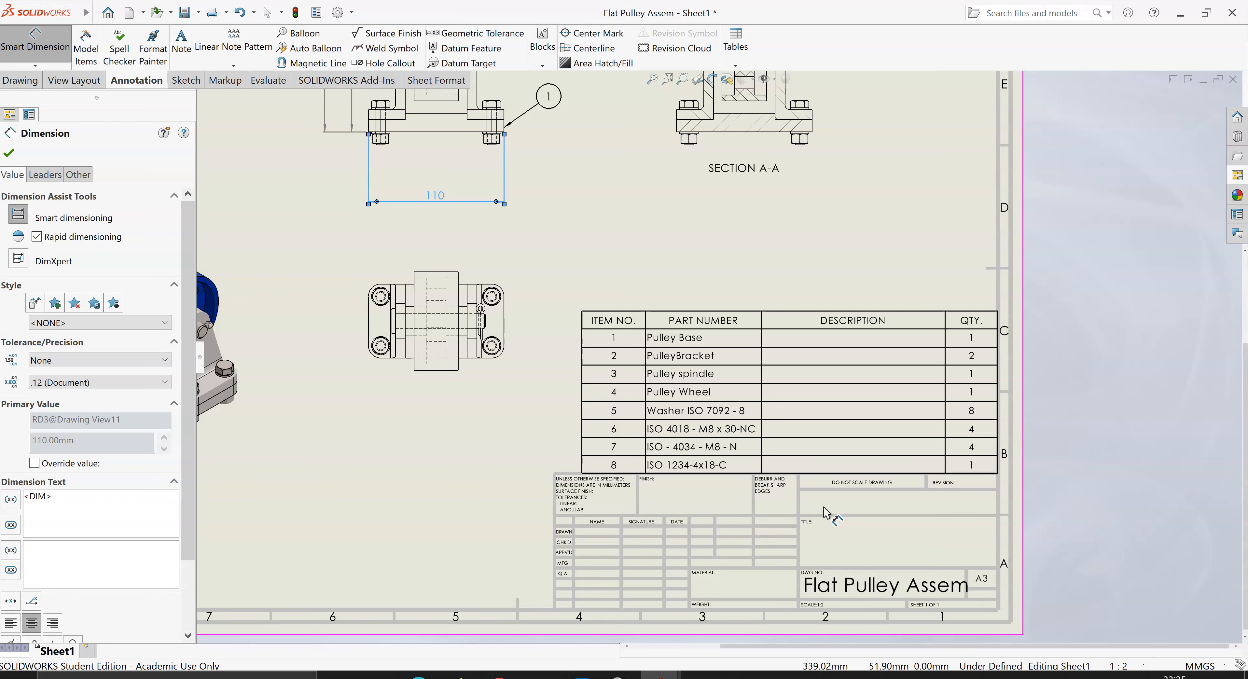
pyautogui.click(808, 535)
pyautogui.click(831, 548)
pyautogui.press('f')
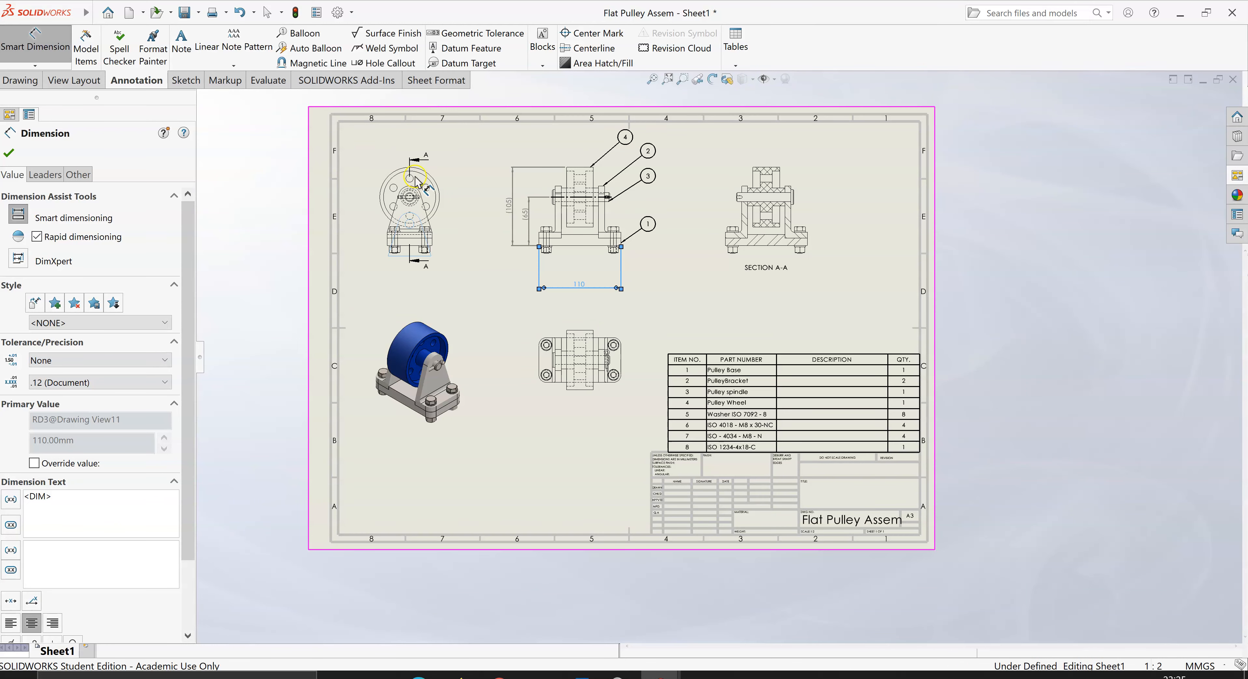
pyautogui.press('Escape')
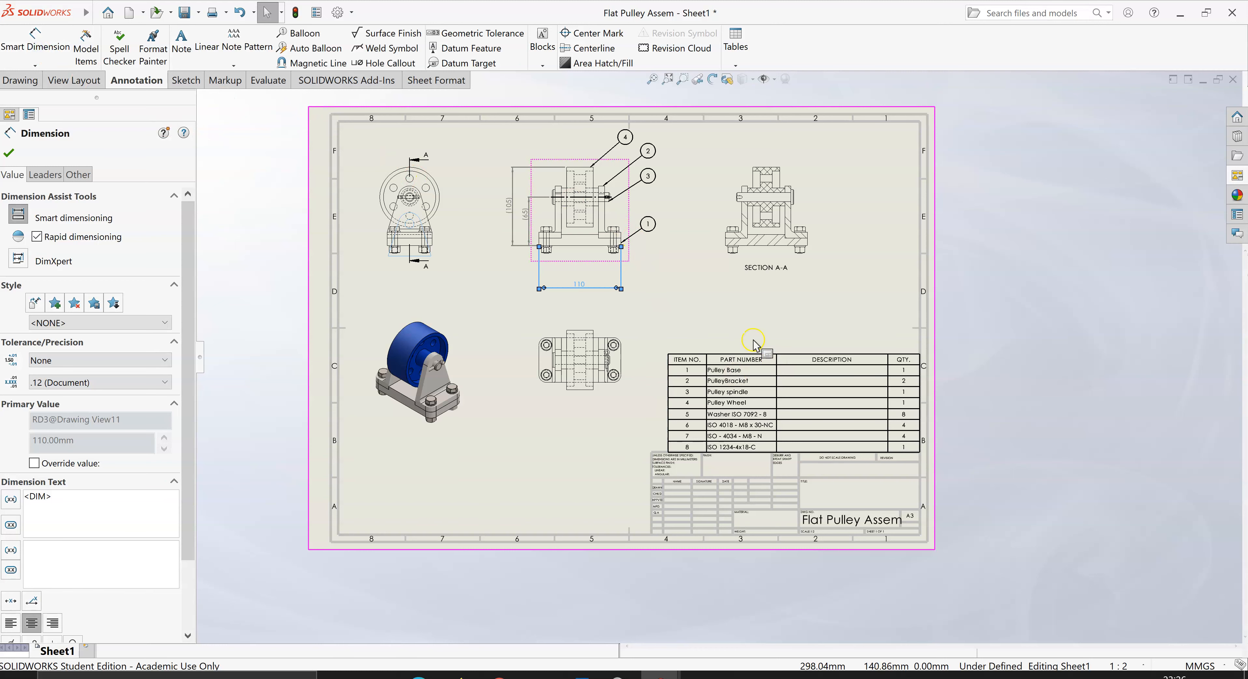